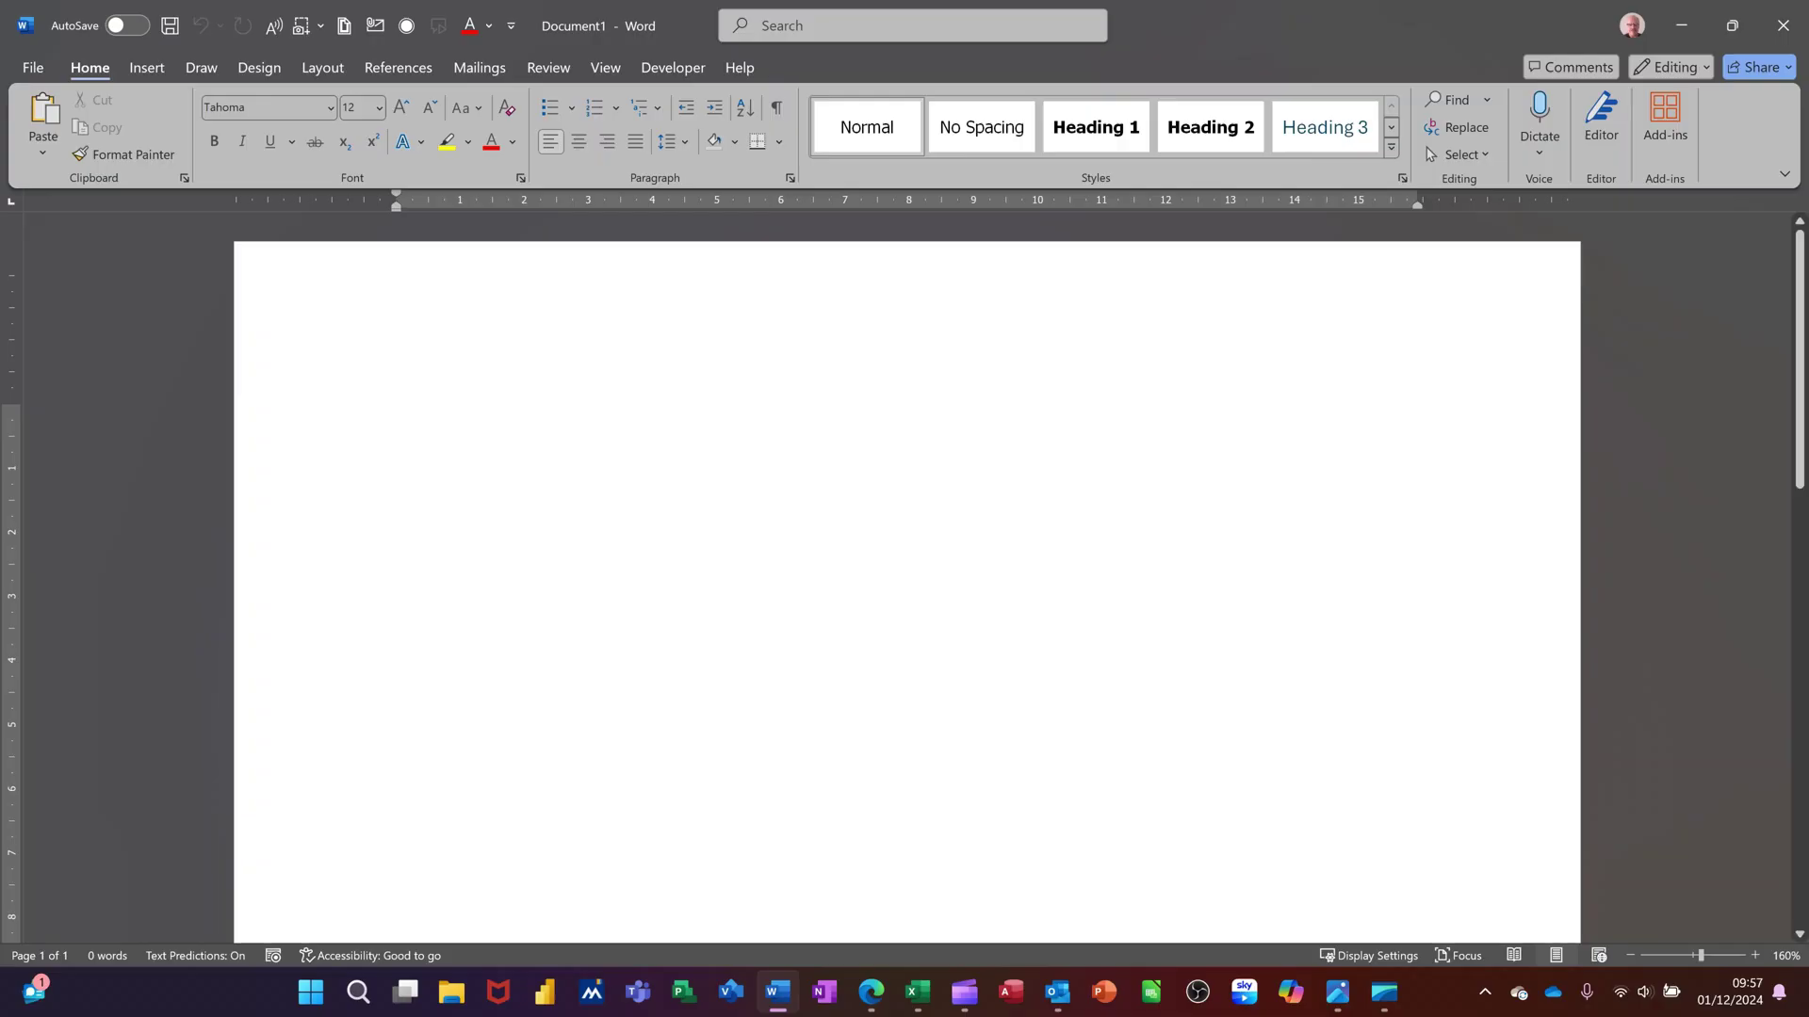
- Zoom the blank document out from 160% to about 90%
{"action": "scroll", "coordinate": [906, 585], "scroll_direction": "down", "scroll_amount": 7}
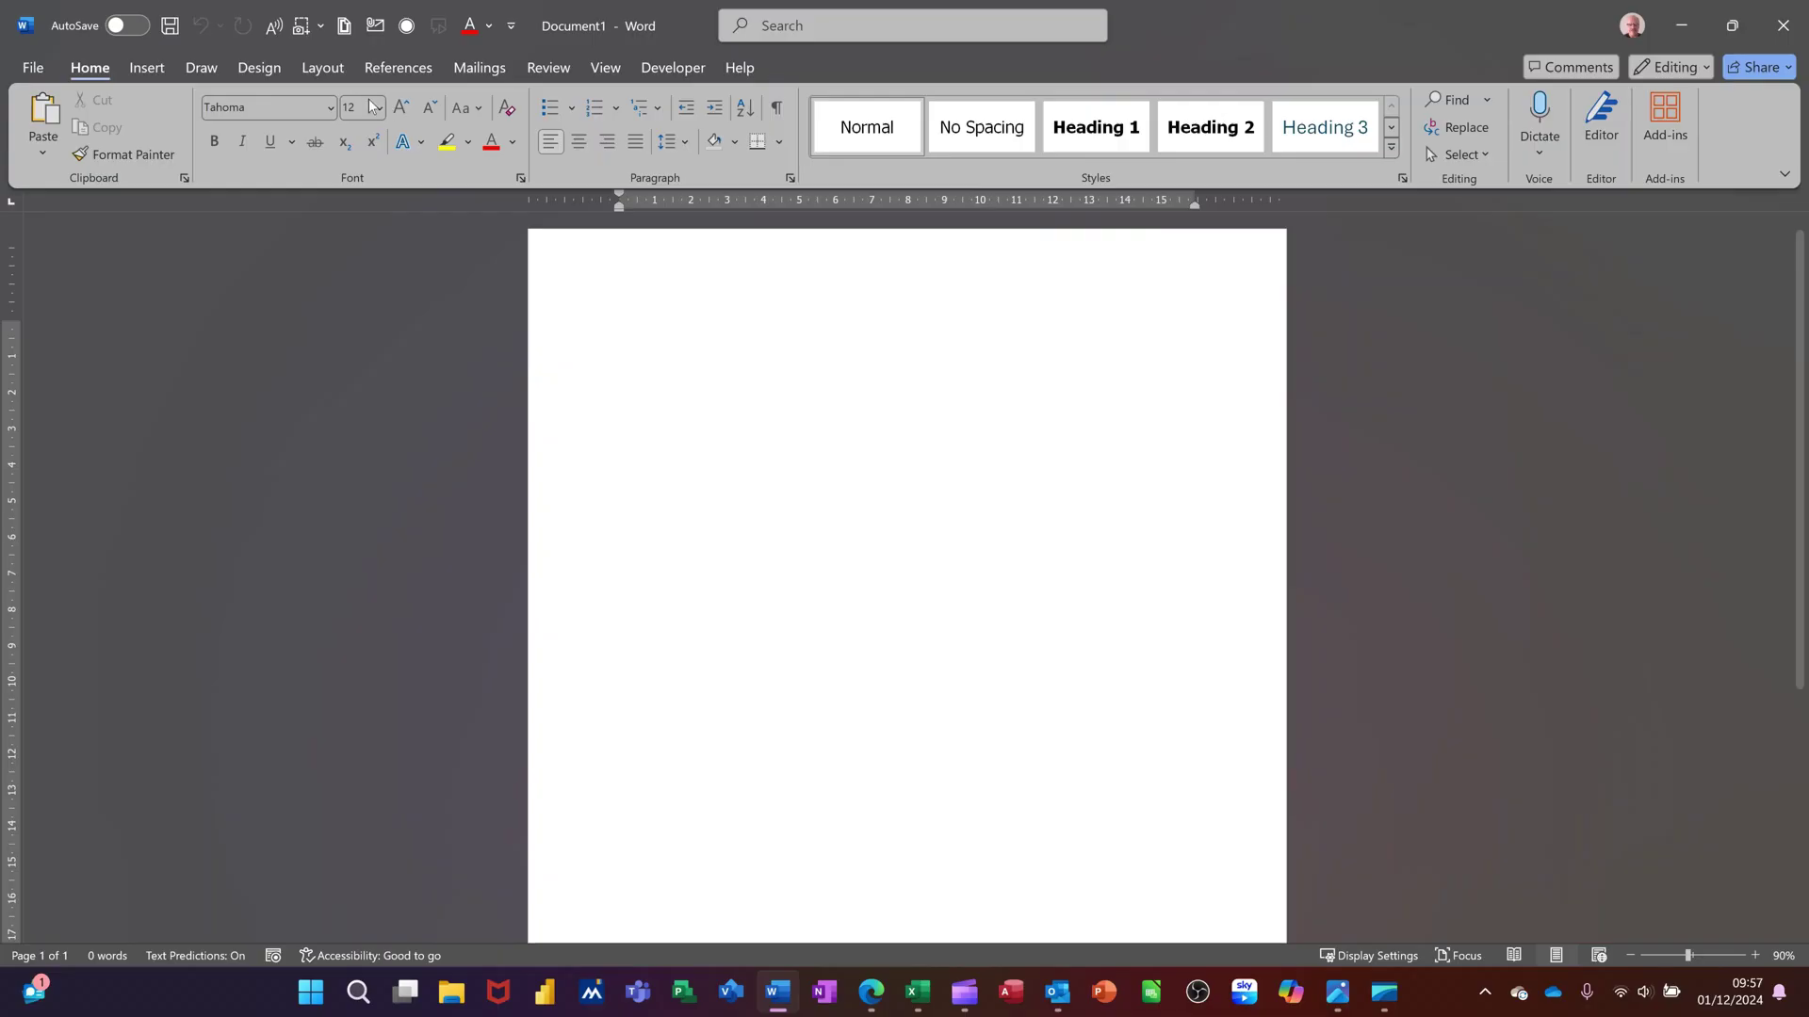
- Insert two Next Page section breaks so the document spans three pages
{"action": "left_click", "coordinate": [317, 71]}
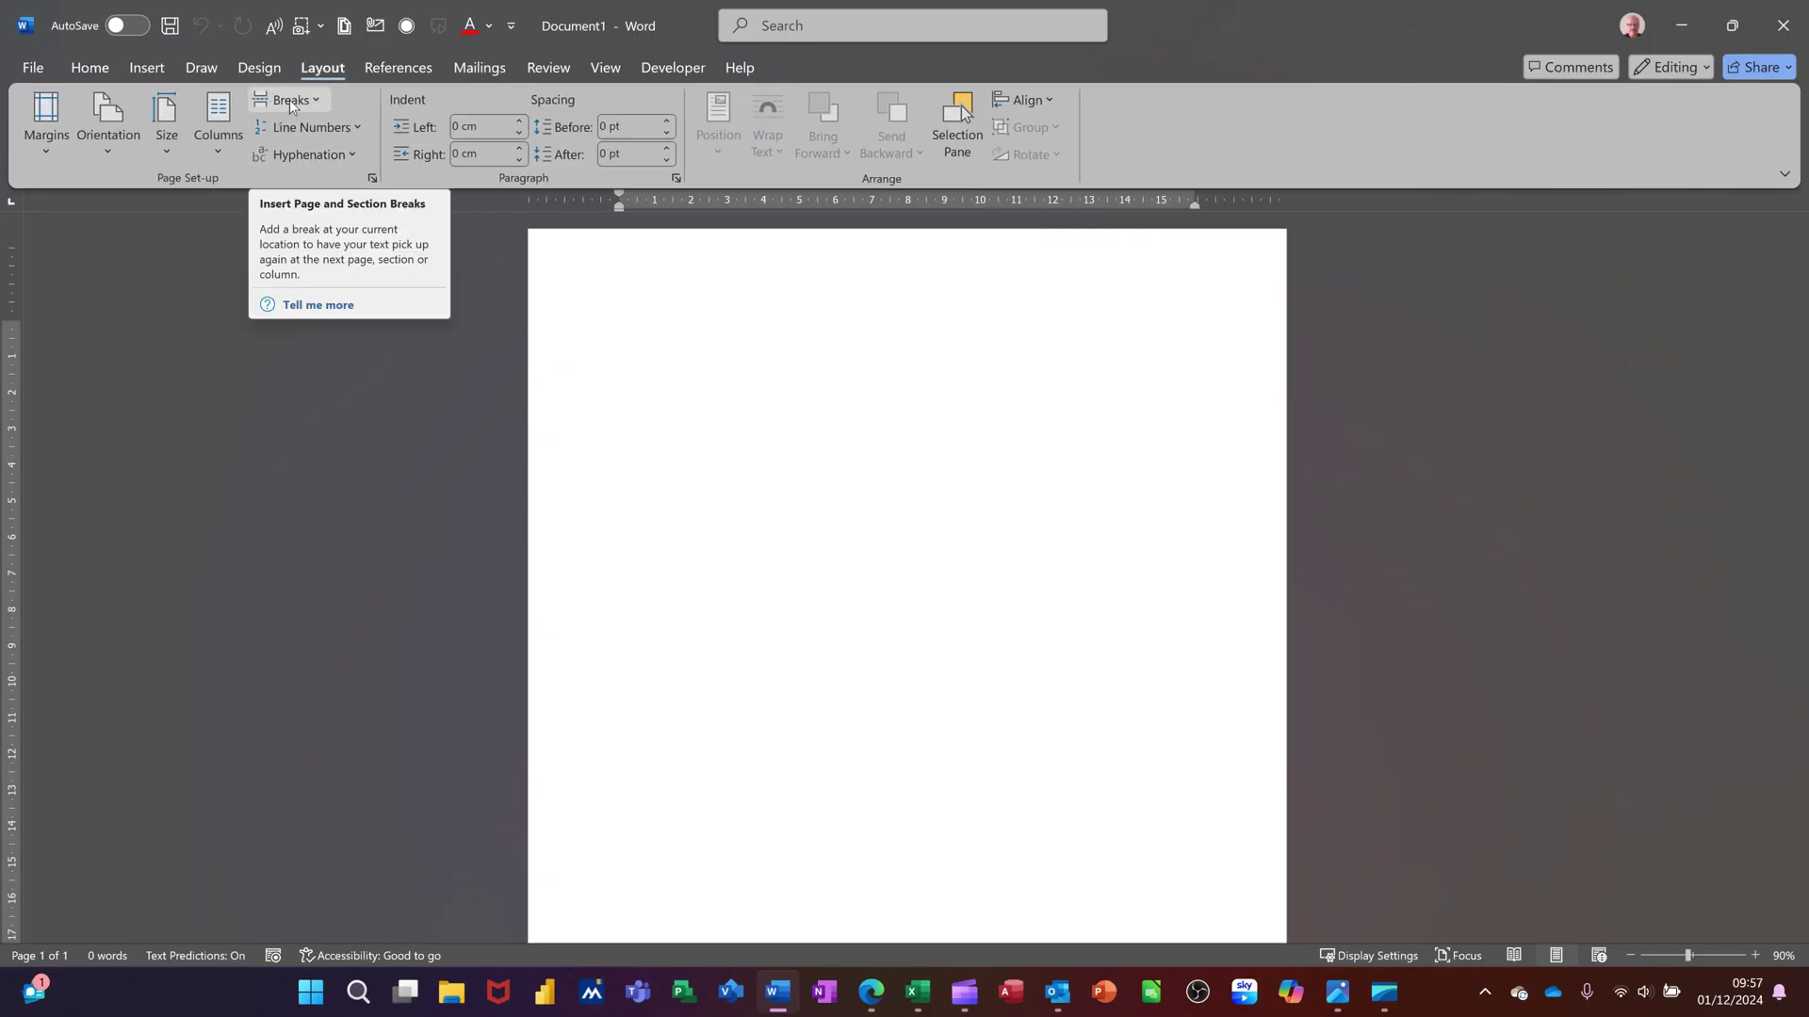
{"action": "left_click", "coordinate": [319, 103]}
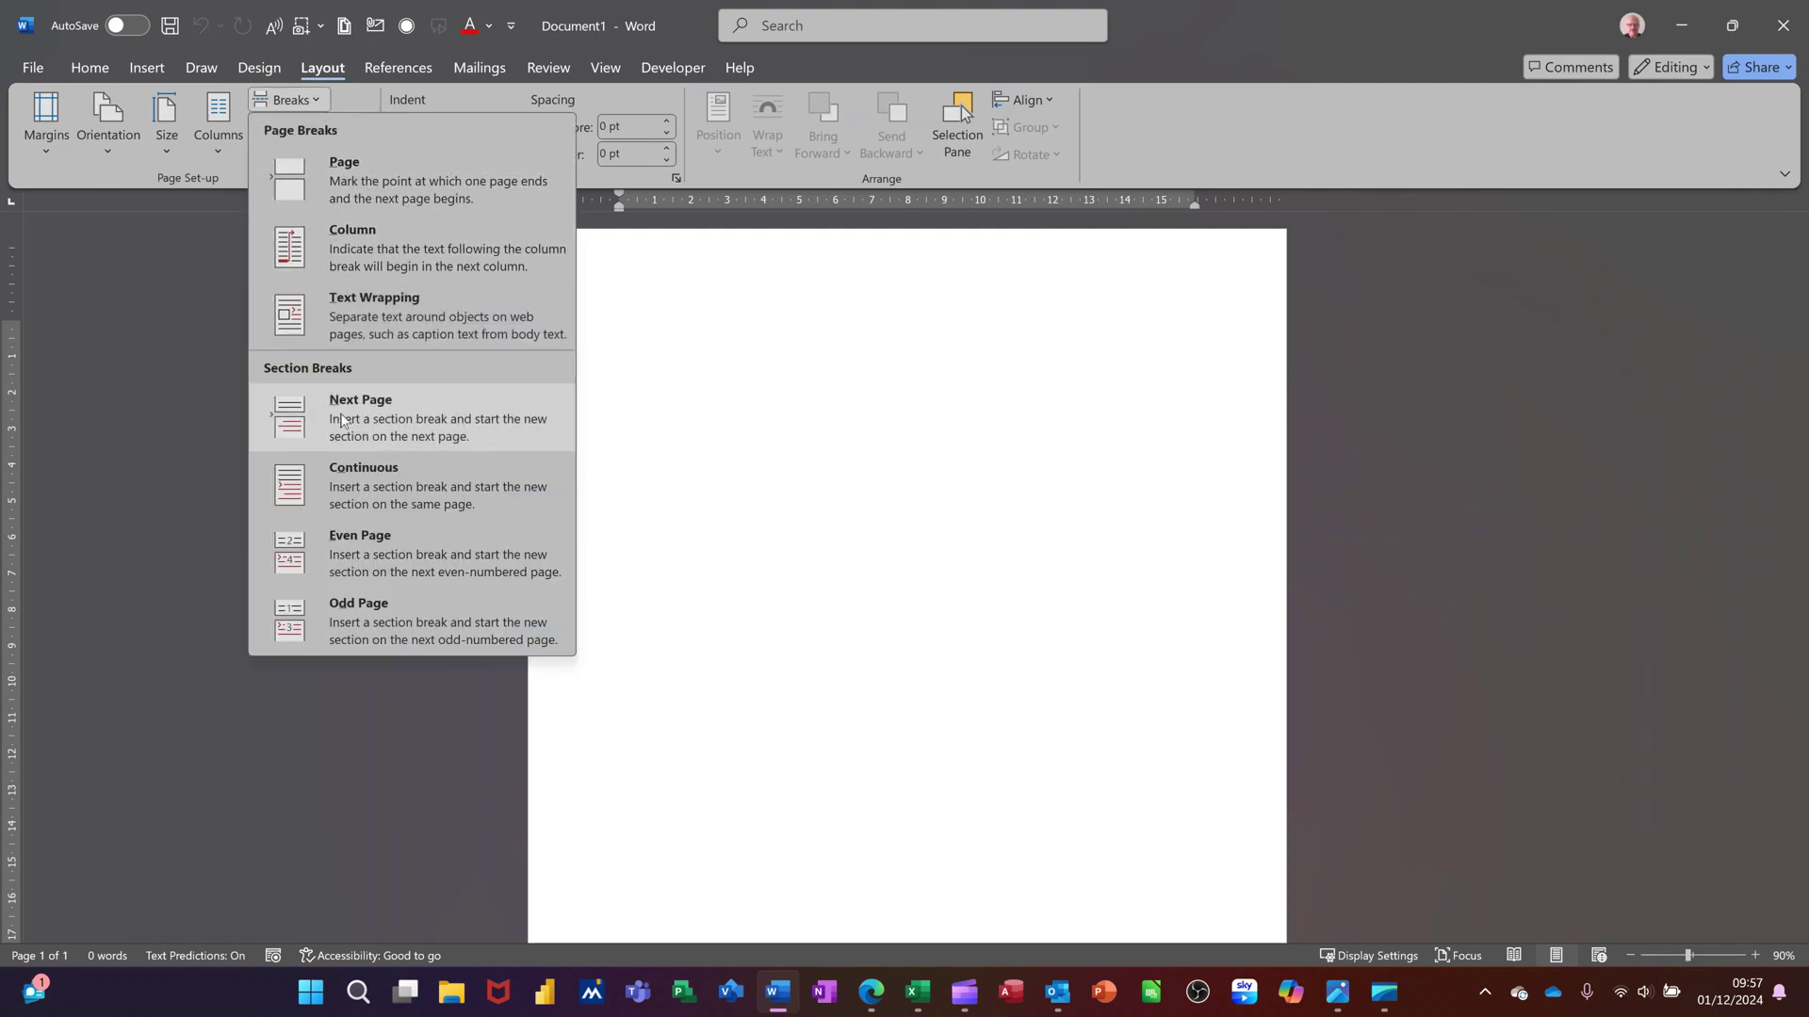
{"action": "left_click", "coordinate": [374, 412]}
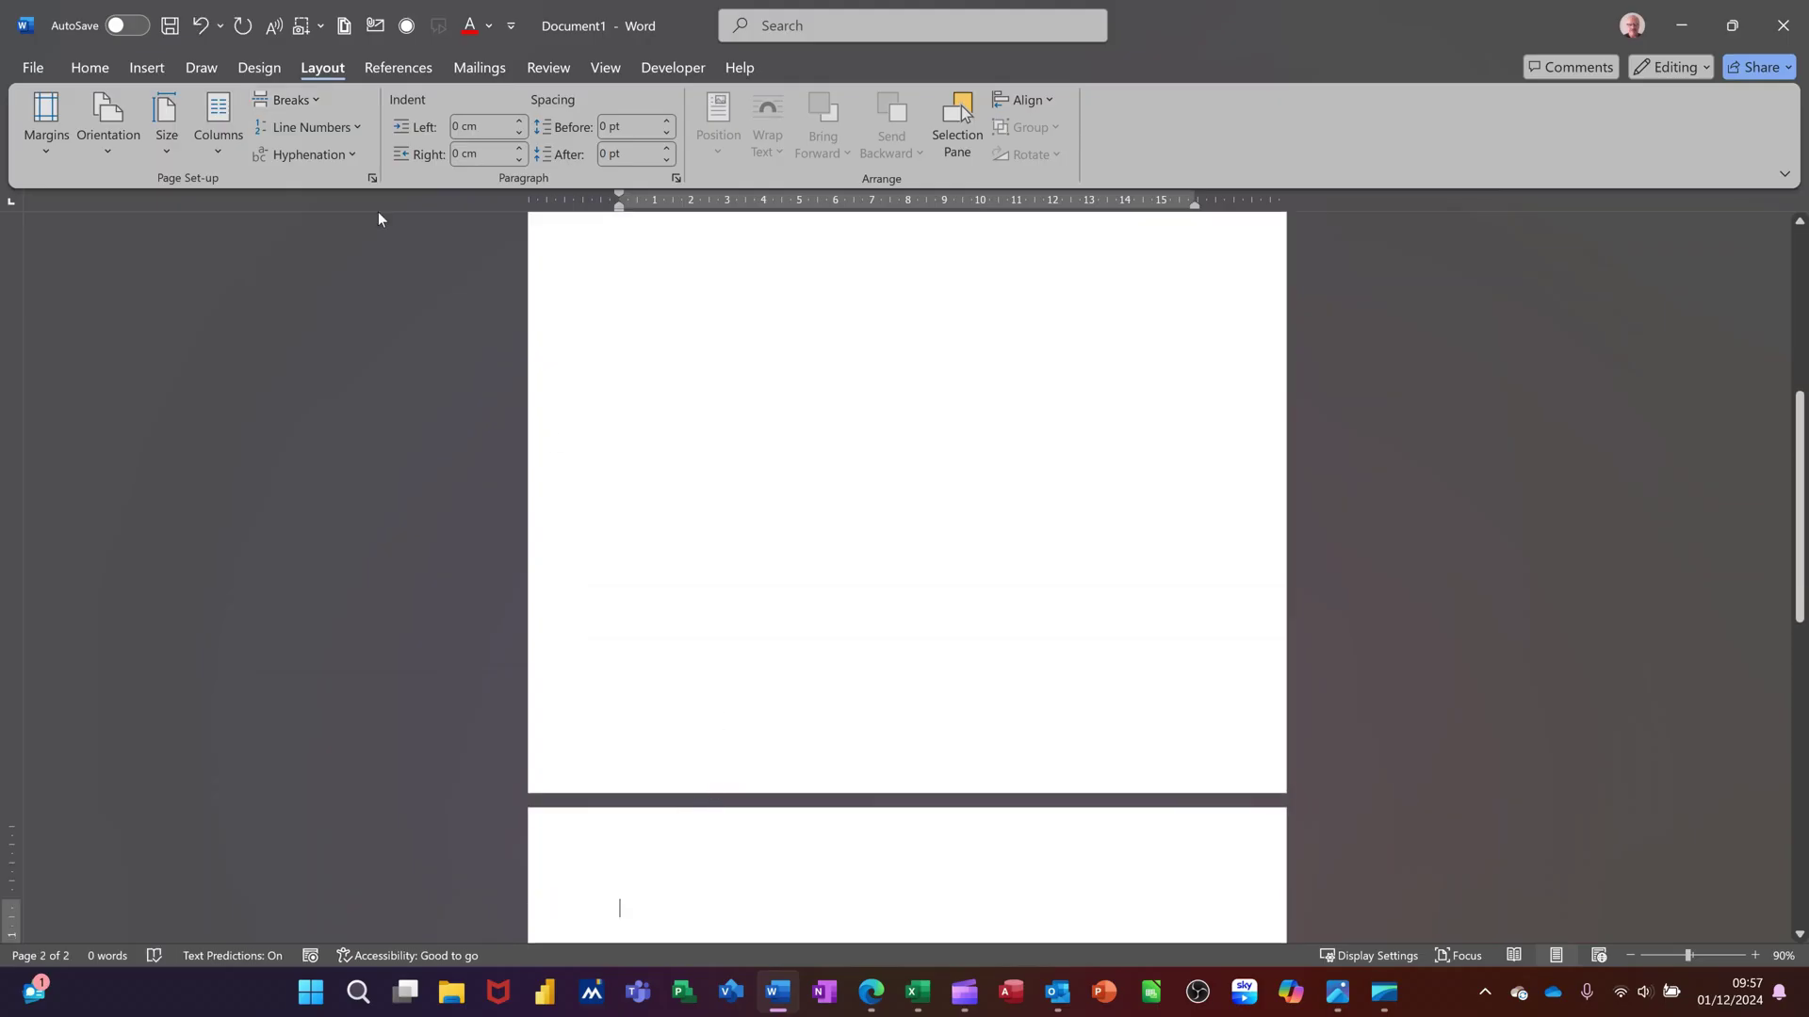
{"action": "left_click", "coordinate": [319, 105]}
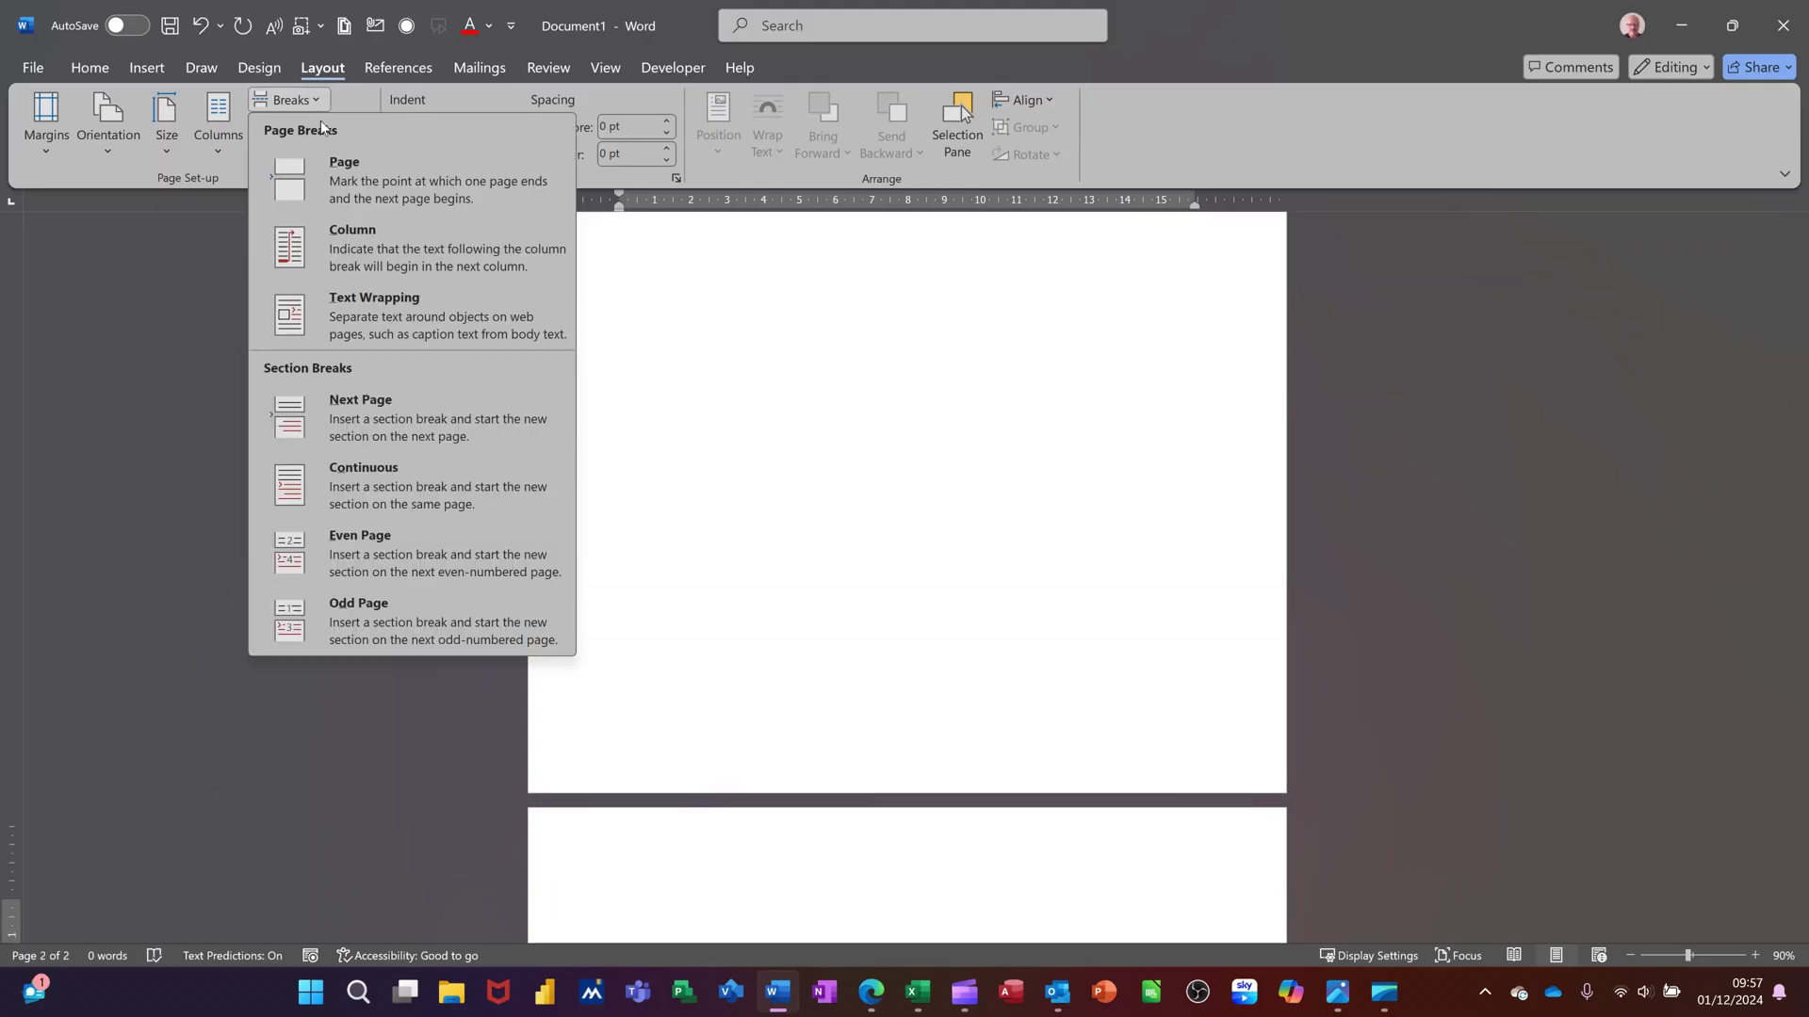
{"action": "left_click", "coordinate": [387, 431]}
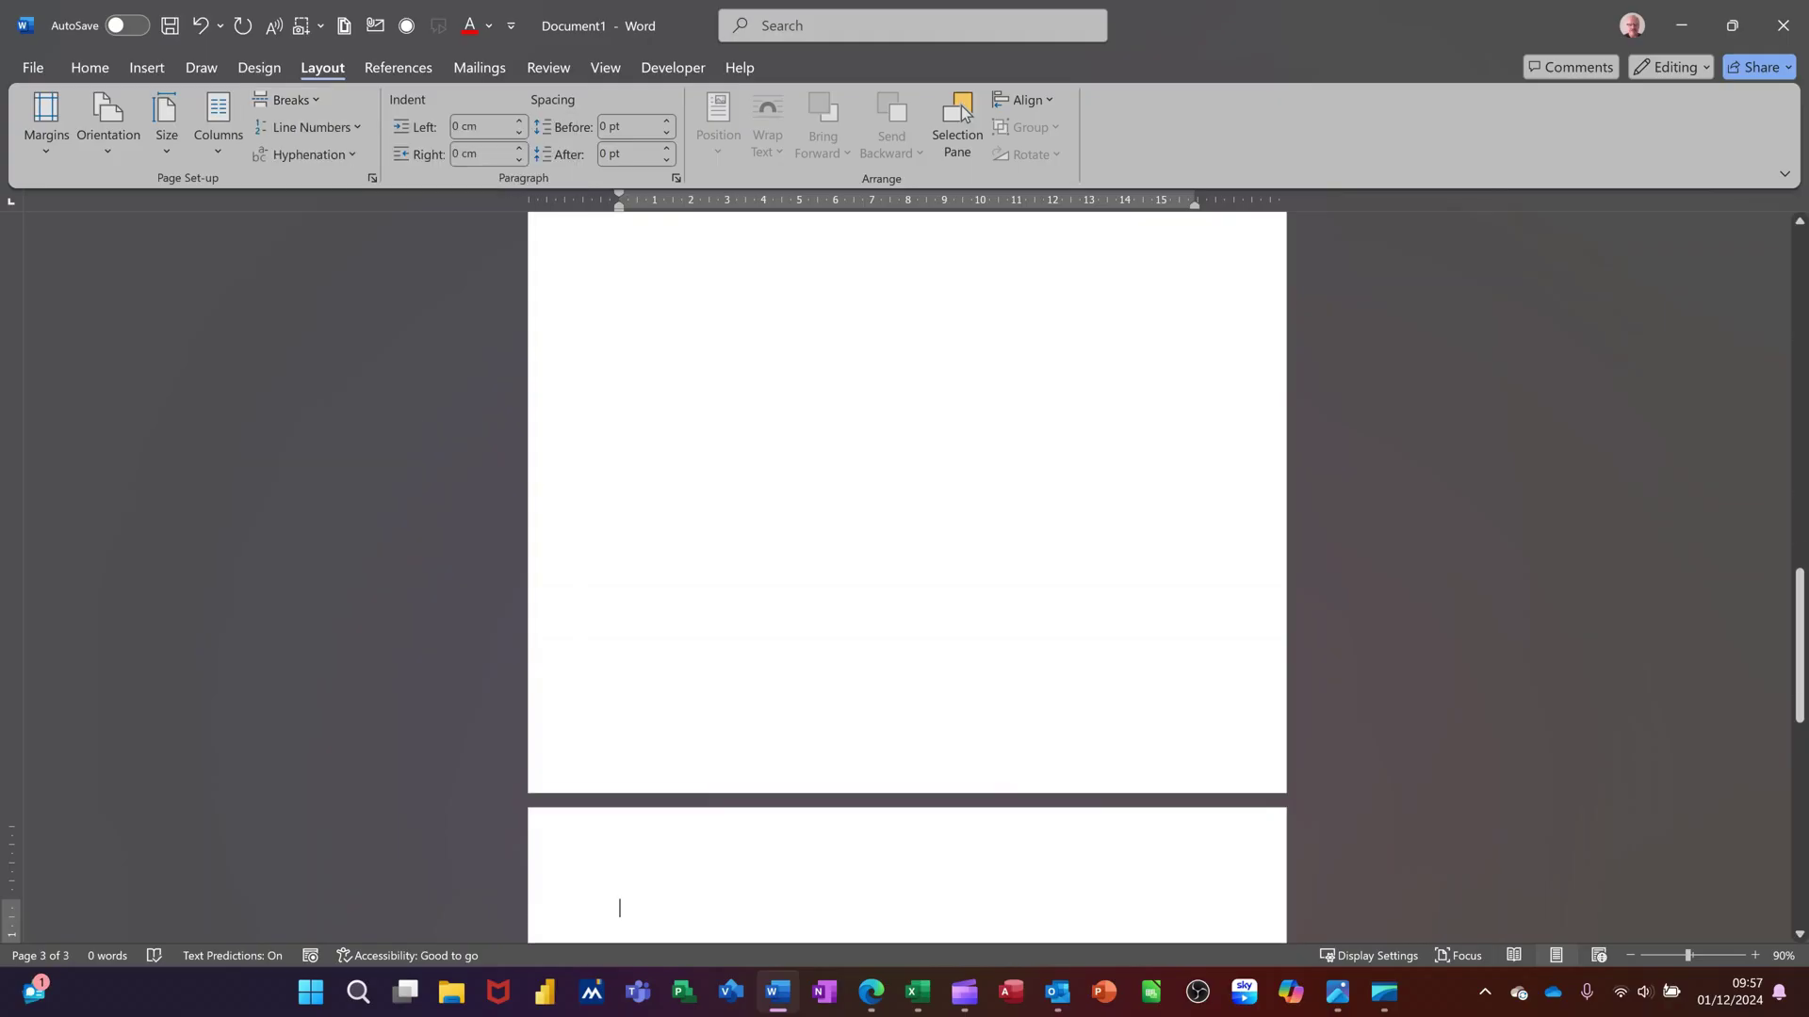
{"action": "scroll", "coordinate": [961, 105], "scroll_direction": "down", "scroll_amount": 2, "text": "ctrl"}
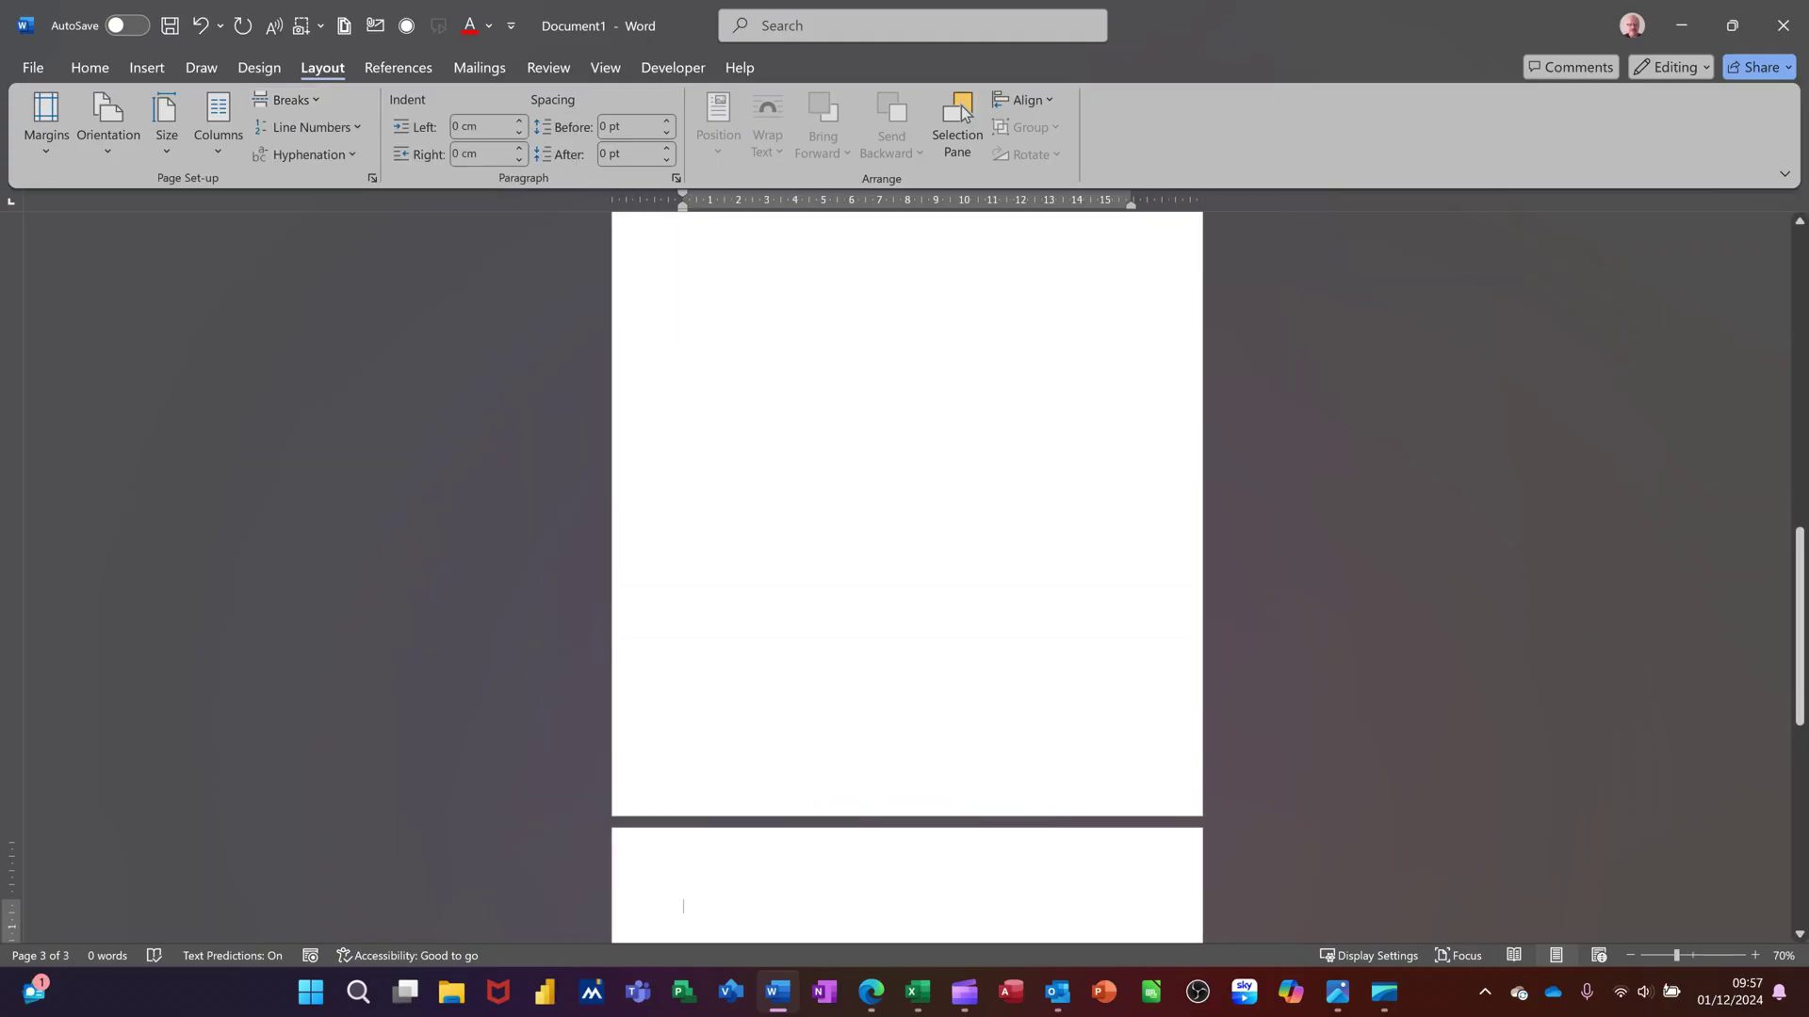
- Switch to the Multiple Pages view to see all three pages together
{"action": "left_click", "coordinate": [605, 67]}
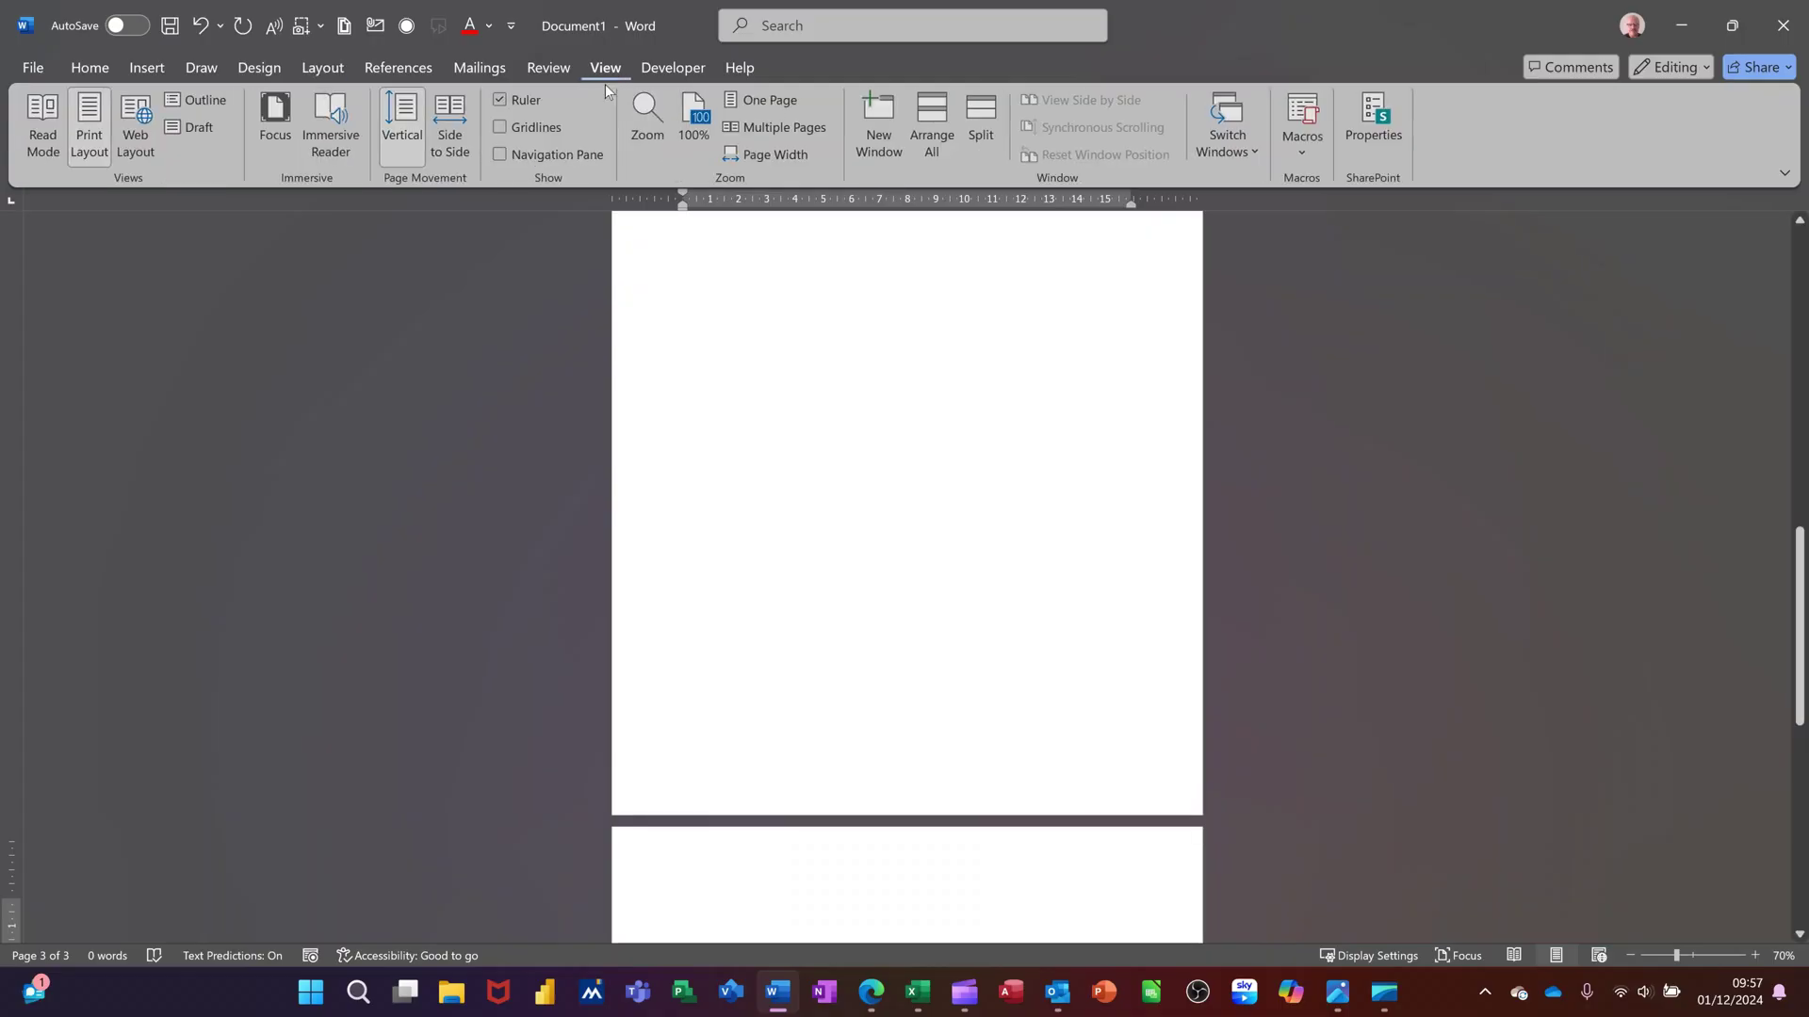
{"action": "left_click", "coordinate": [763, 126]}
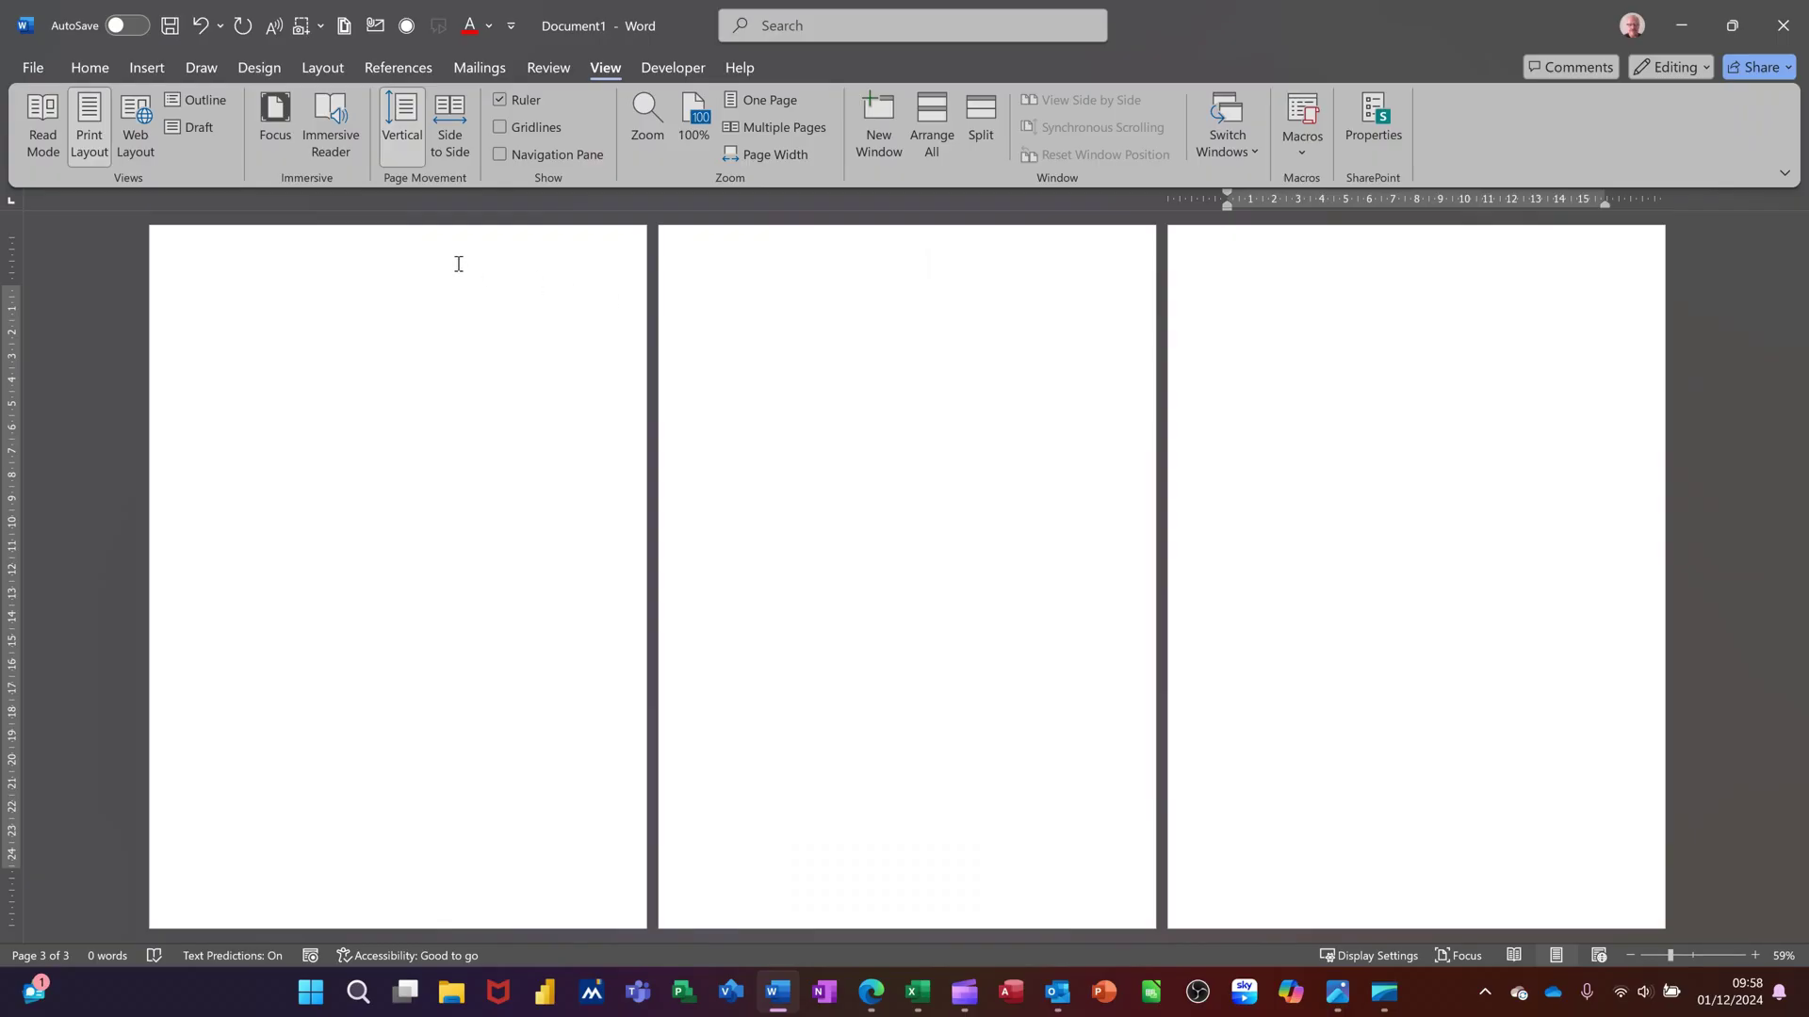
- Put a first name in section 1's header and a surname in an unlinked section 2 header
{"action": "double_click", "coordinate": [457, 267]}
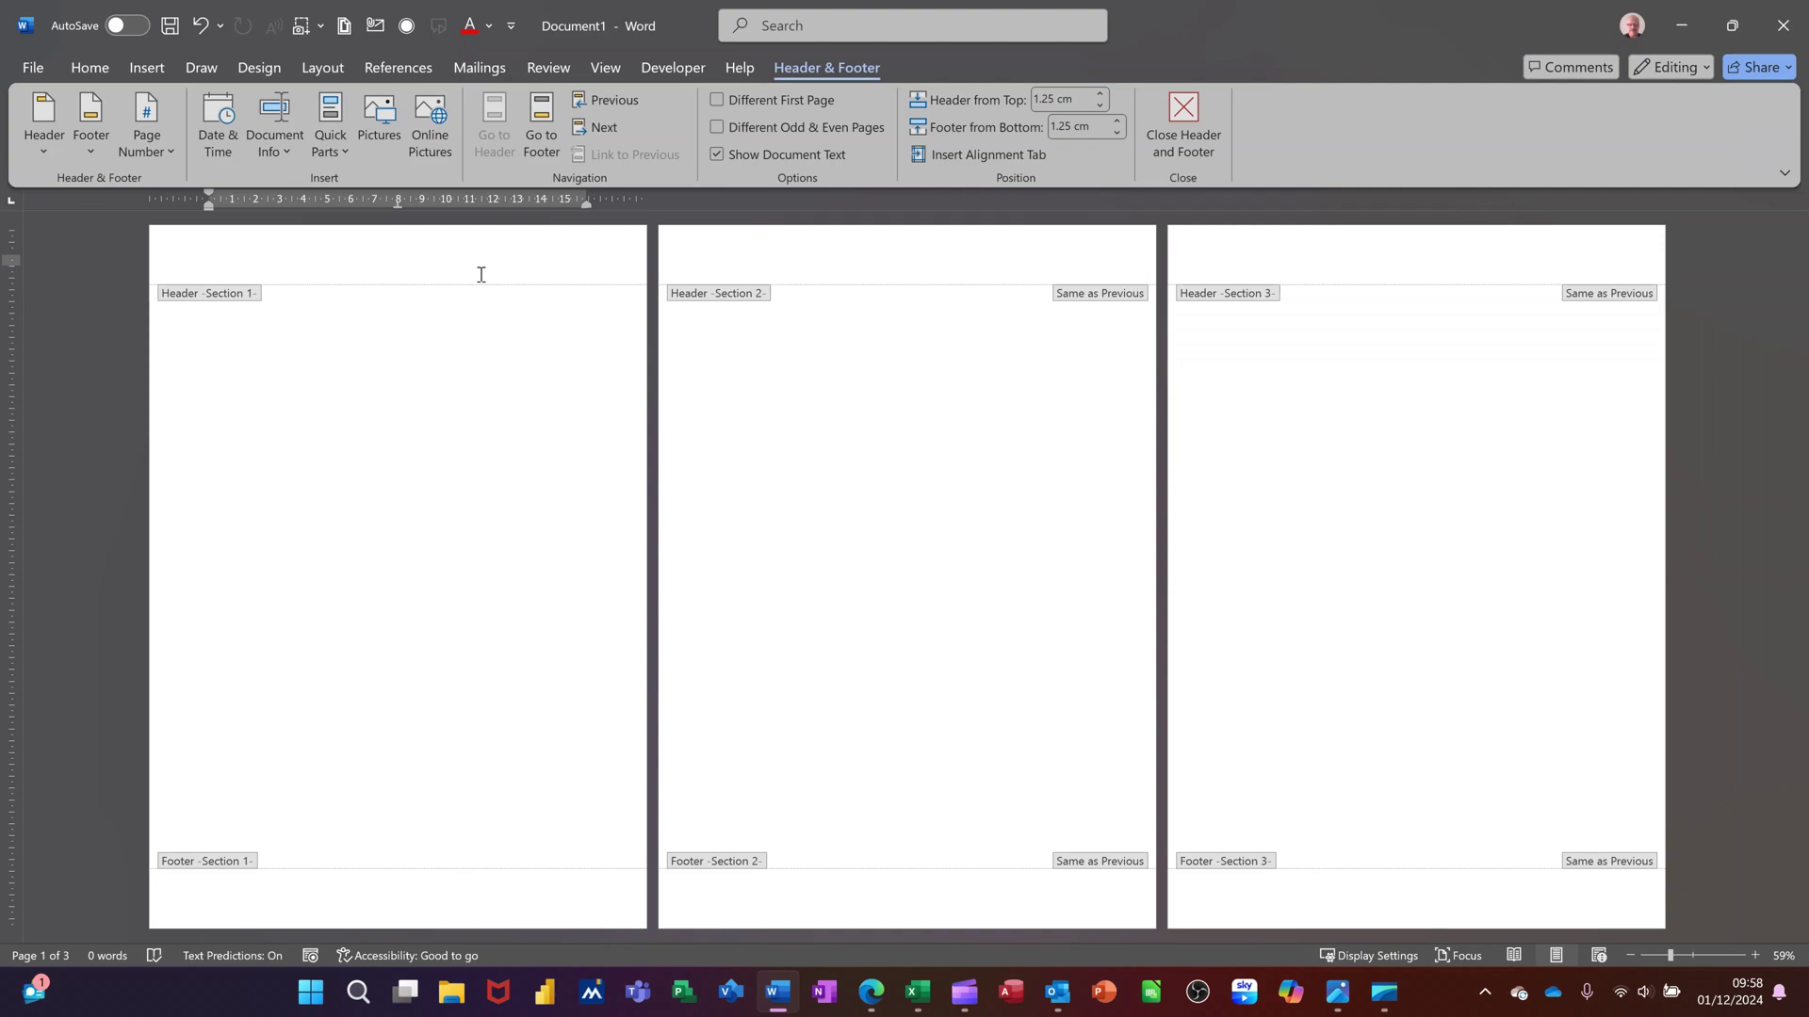
{"action": "type", "text": "Steve"}
{"action": "left_click", "coordinate": [927, 269]}
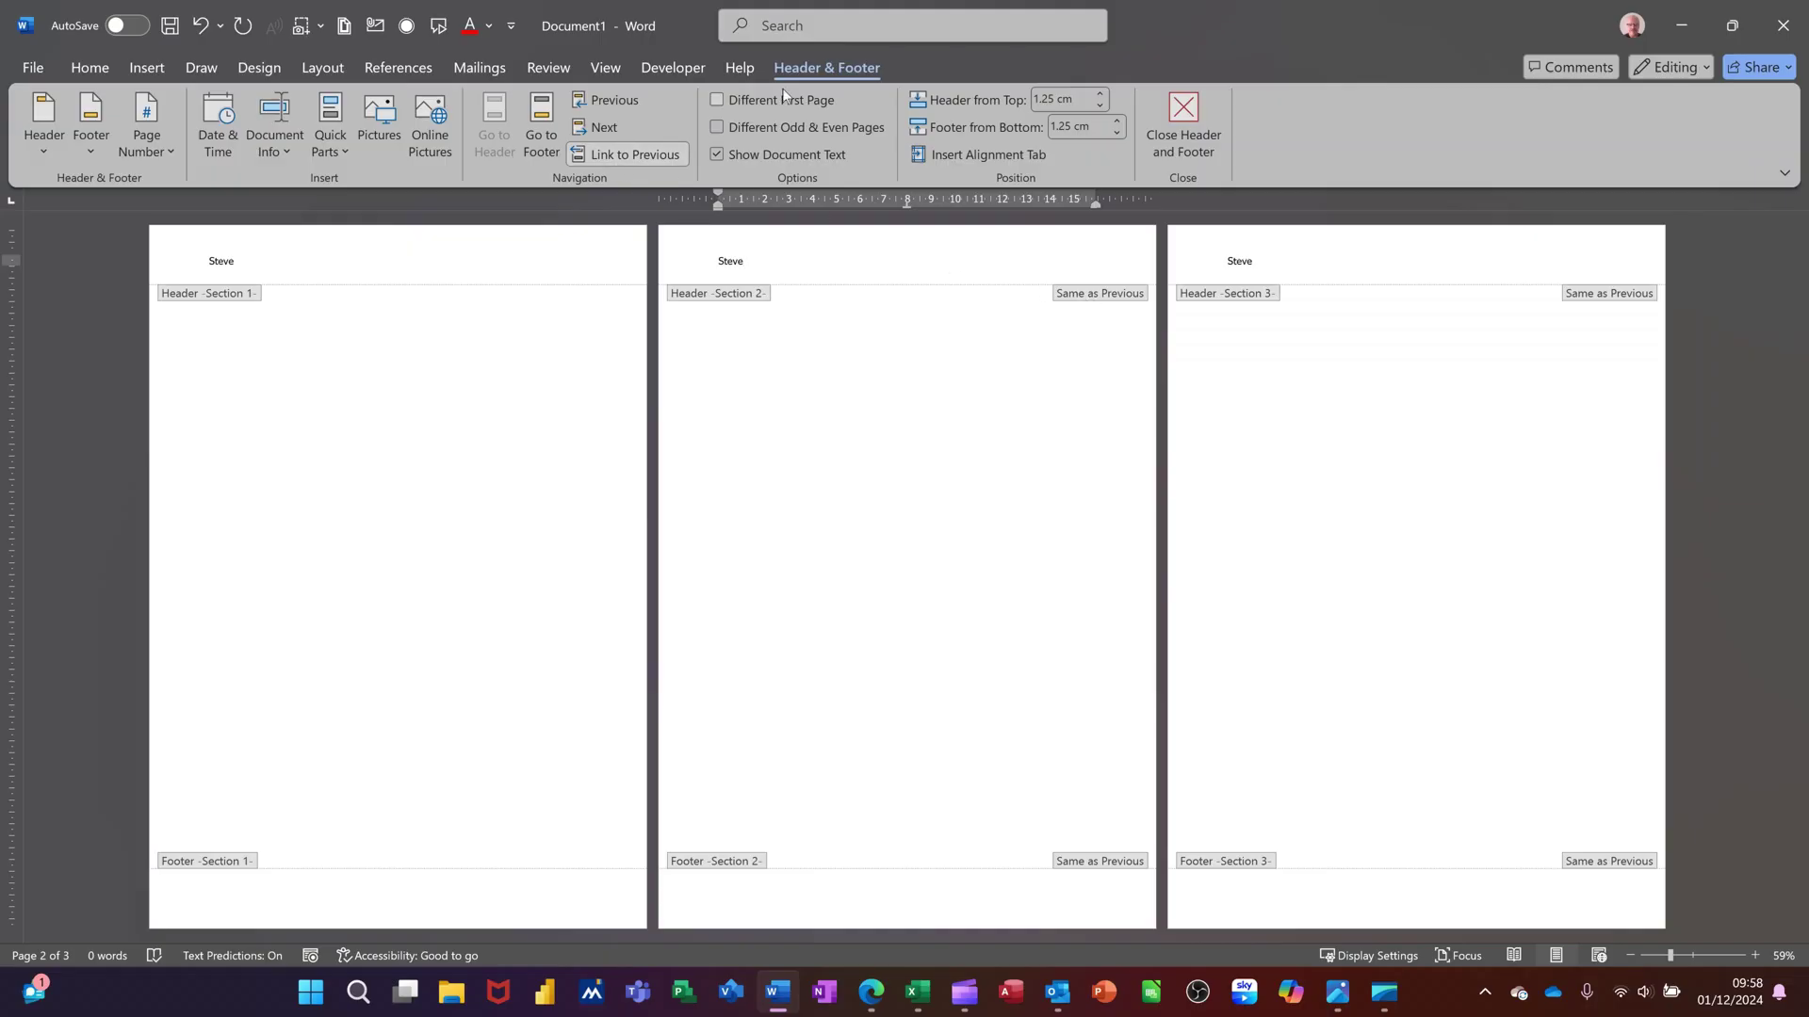
{"action": "left_click", "coordinate": [618, 155]}
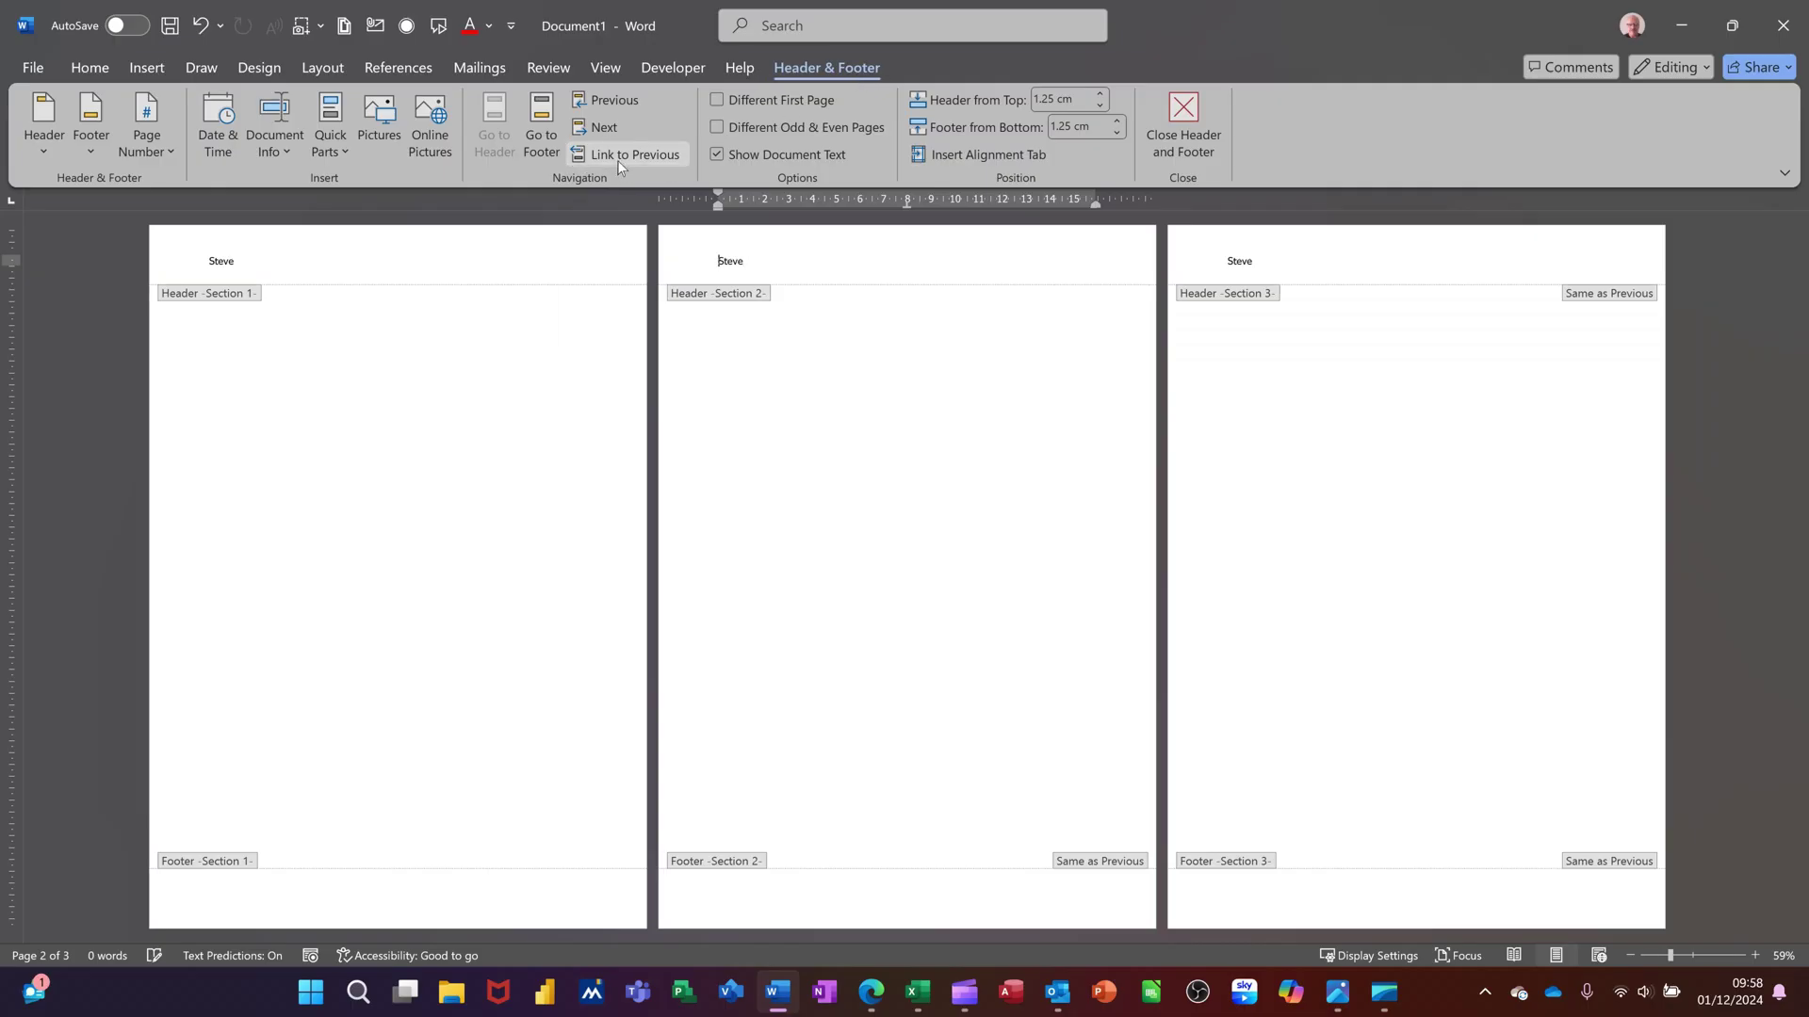
{"action": "double_click", "coordinate": [740, 257]}
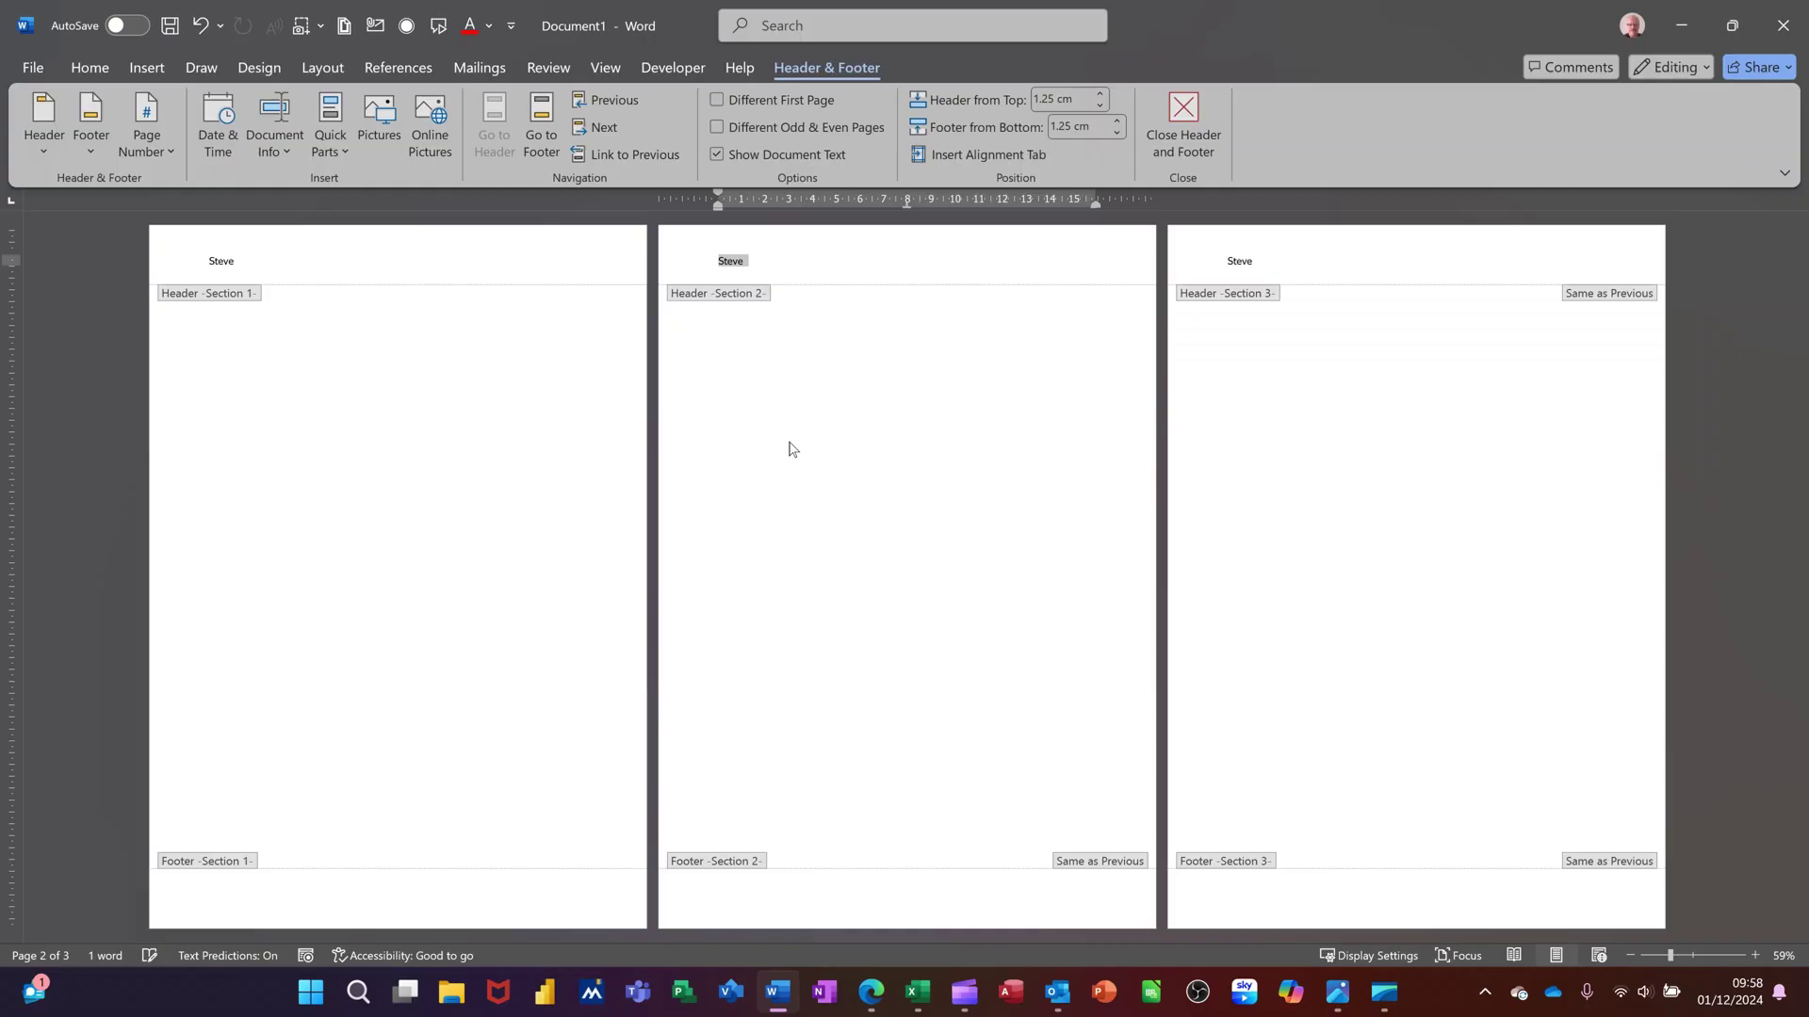
{"action": "type", "text": "Saxton"}
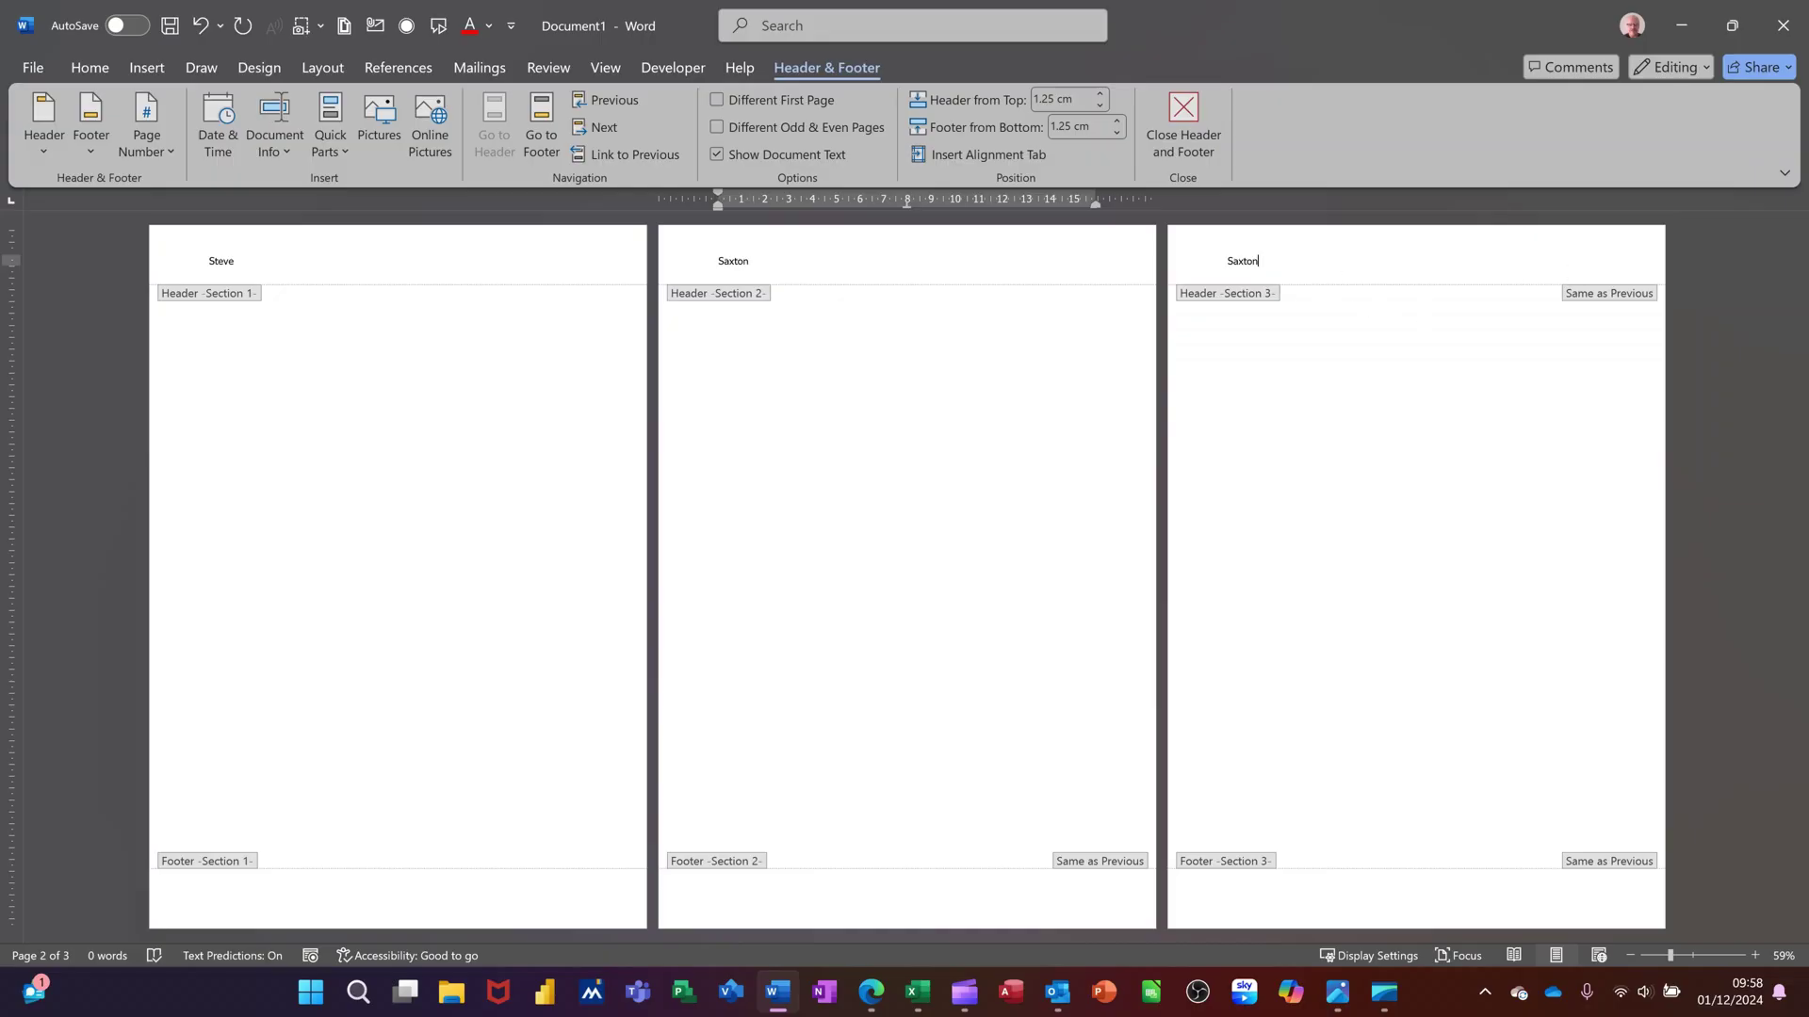
- Unlink section 3's header and replace its text with the first name in lowercase
{"action": "left_click", "coordinate": [1257, 261]}
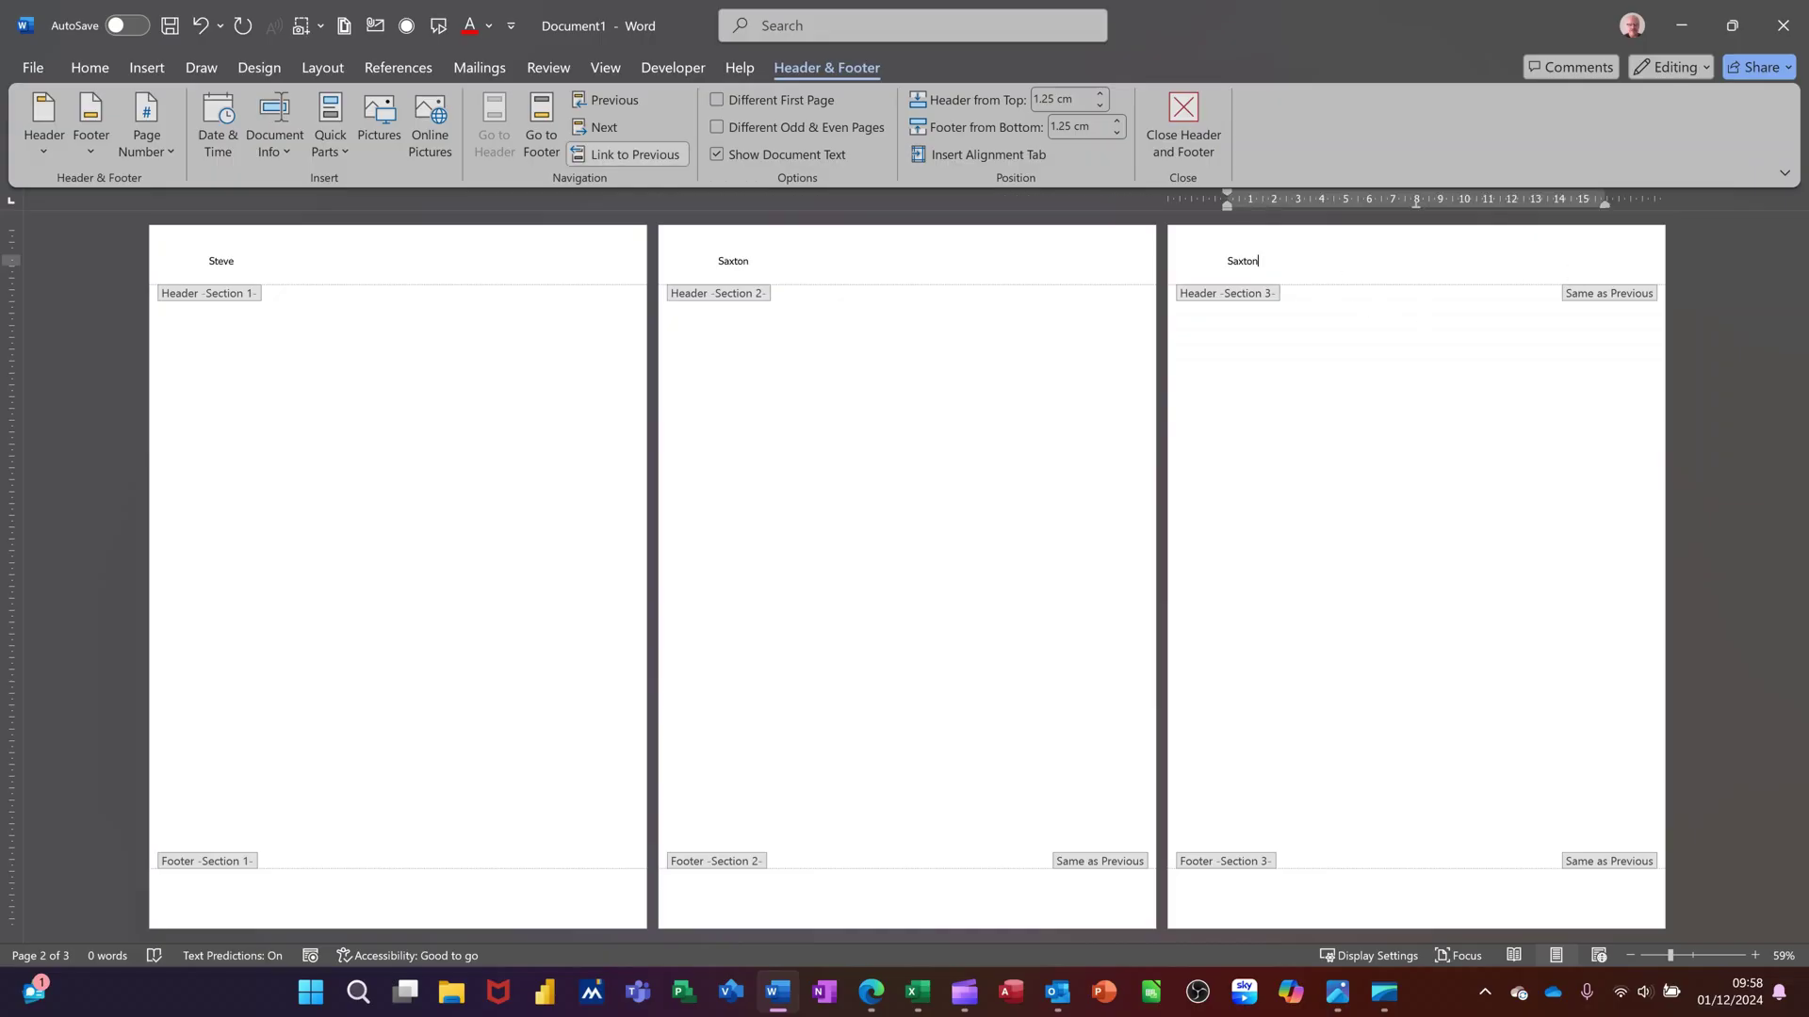
{"action": "left_click", "coordinate": [612, 154]}
{"action": "double_click", "coordinate": [1238, 264]}
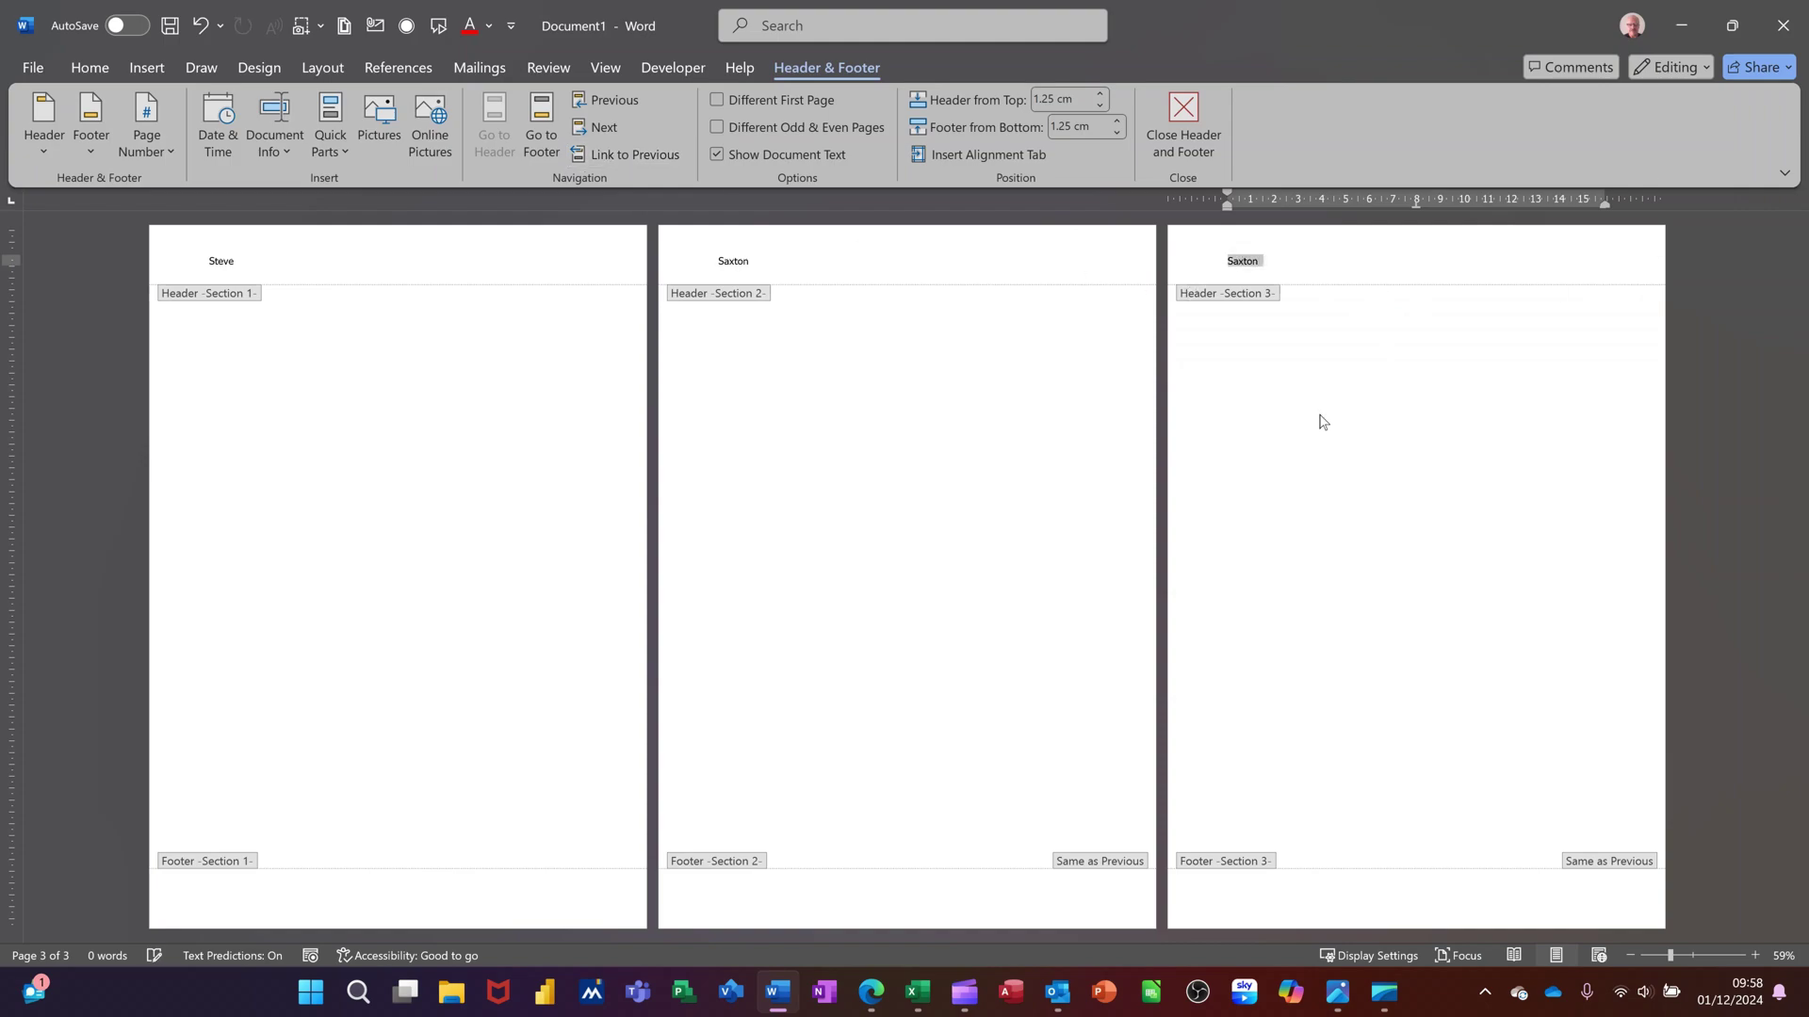
{"action": "type", "text": "steve"}
- Type test text 'dsfdsfdsfds' on page 2 and experiment with page breaks on pages 1 and 2
{"action": "key", "text": "Escape"}
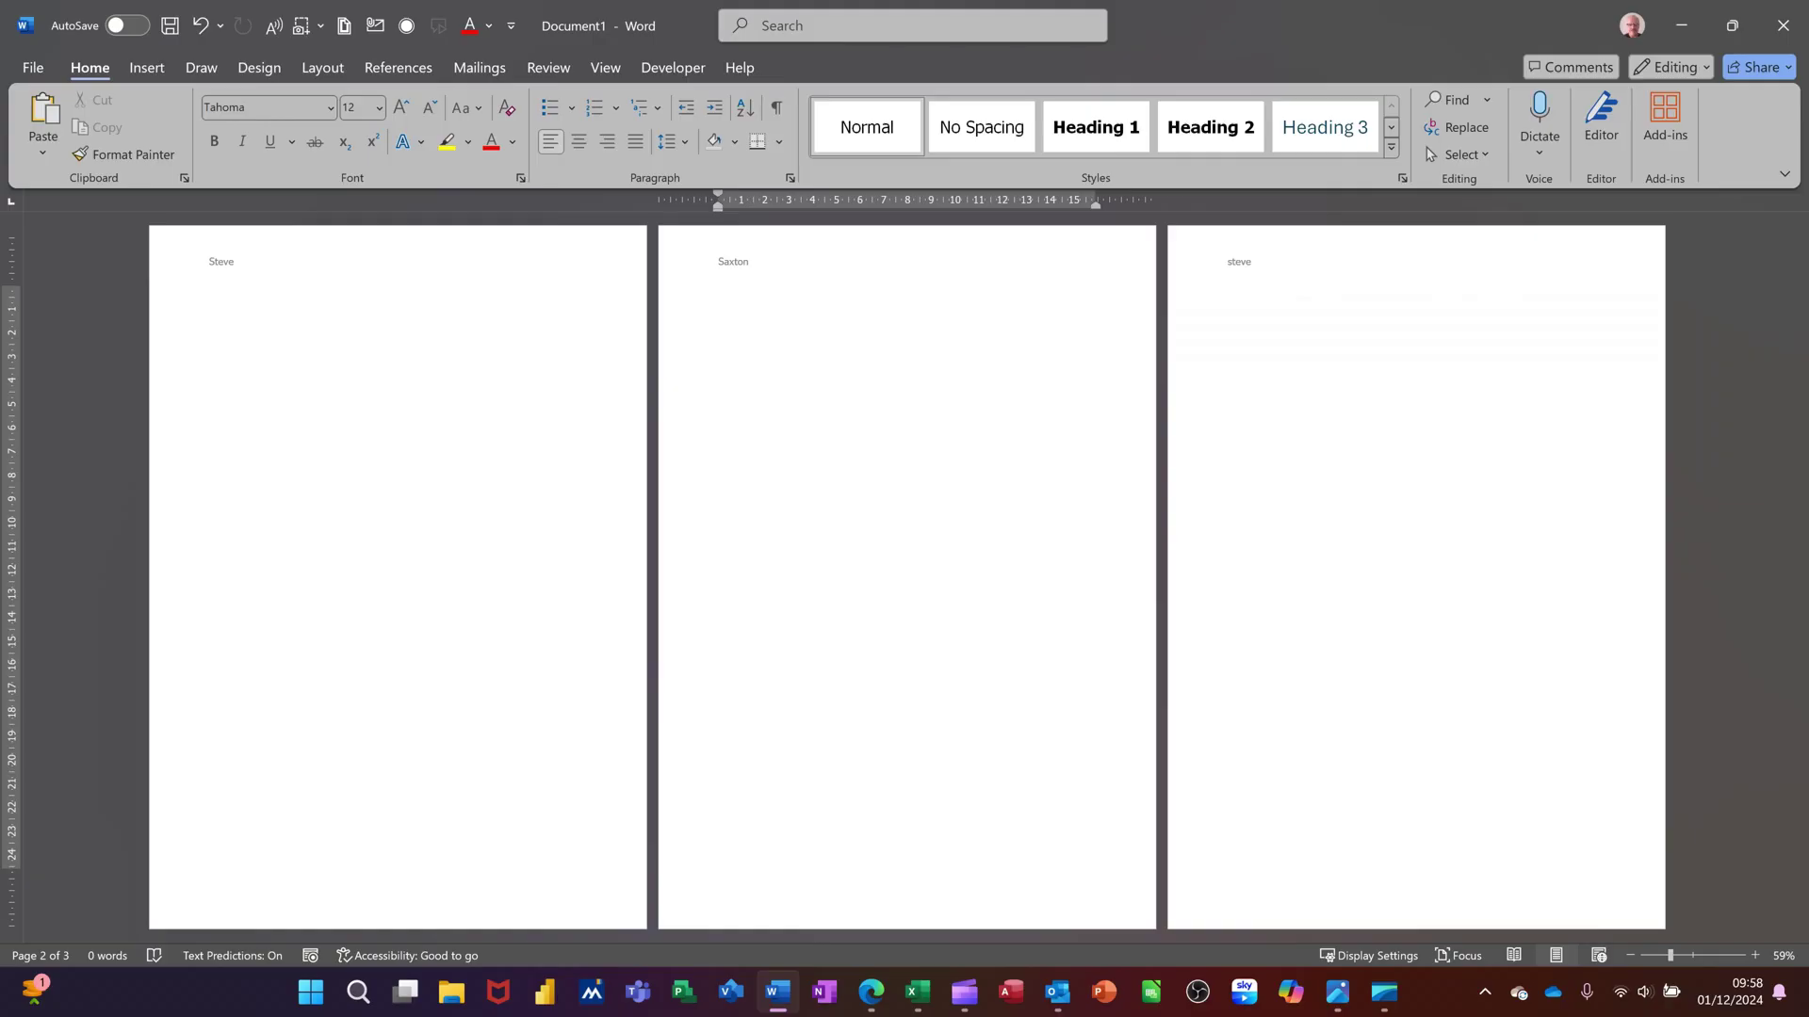
{"action": "double_click", "coordinate": [820, 358]}
{"action": "type", "text": "dsfdsfdsfds"}
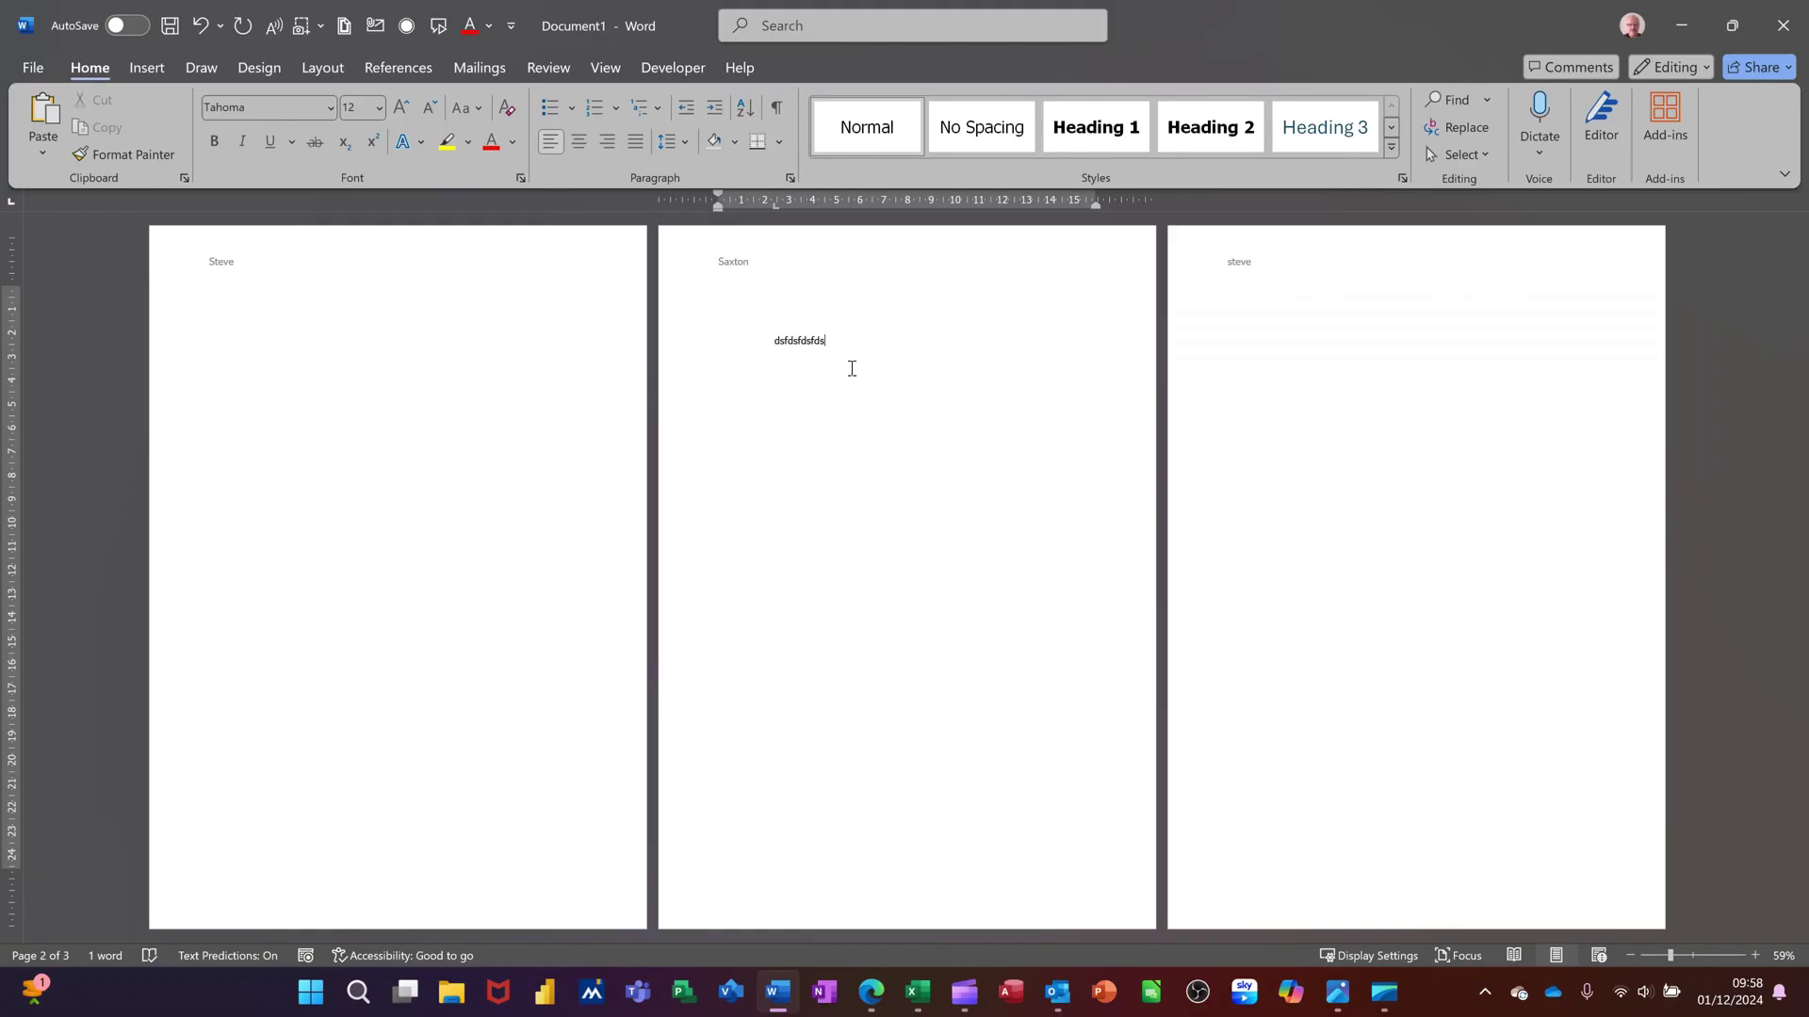
{"action": "key", "text": "ctrl+Return"}
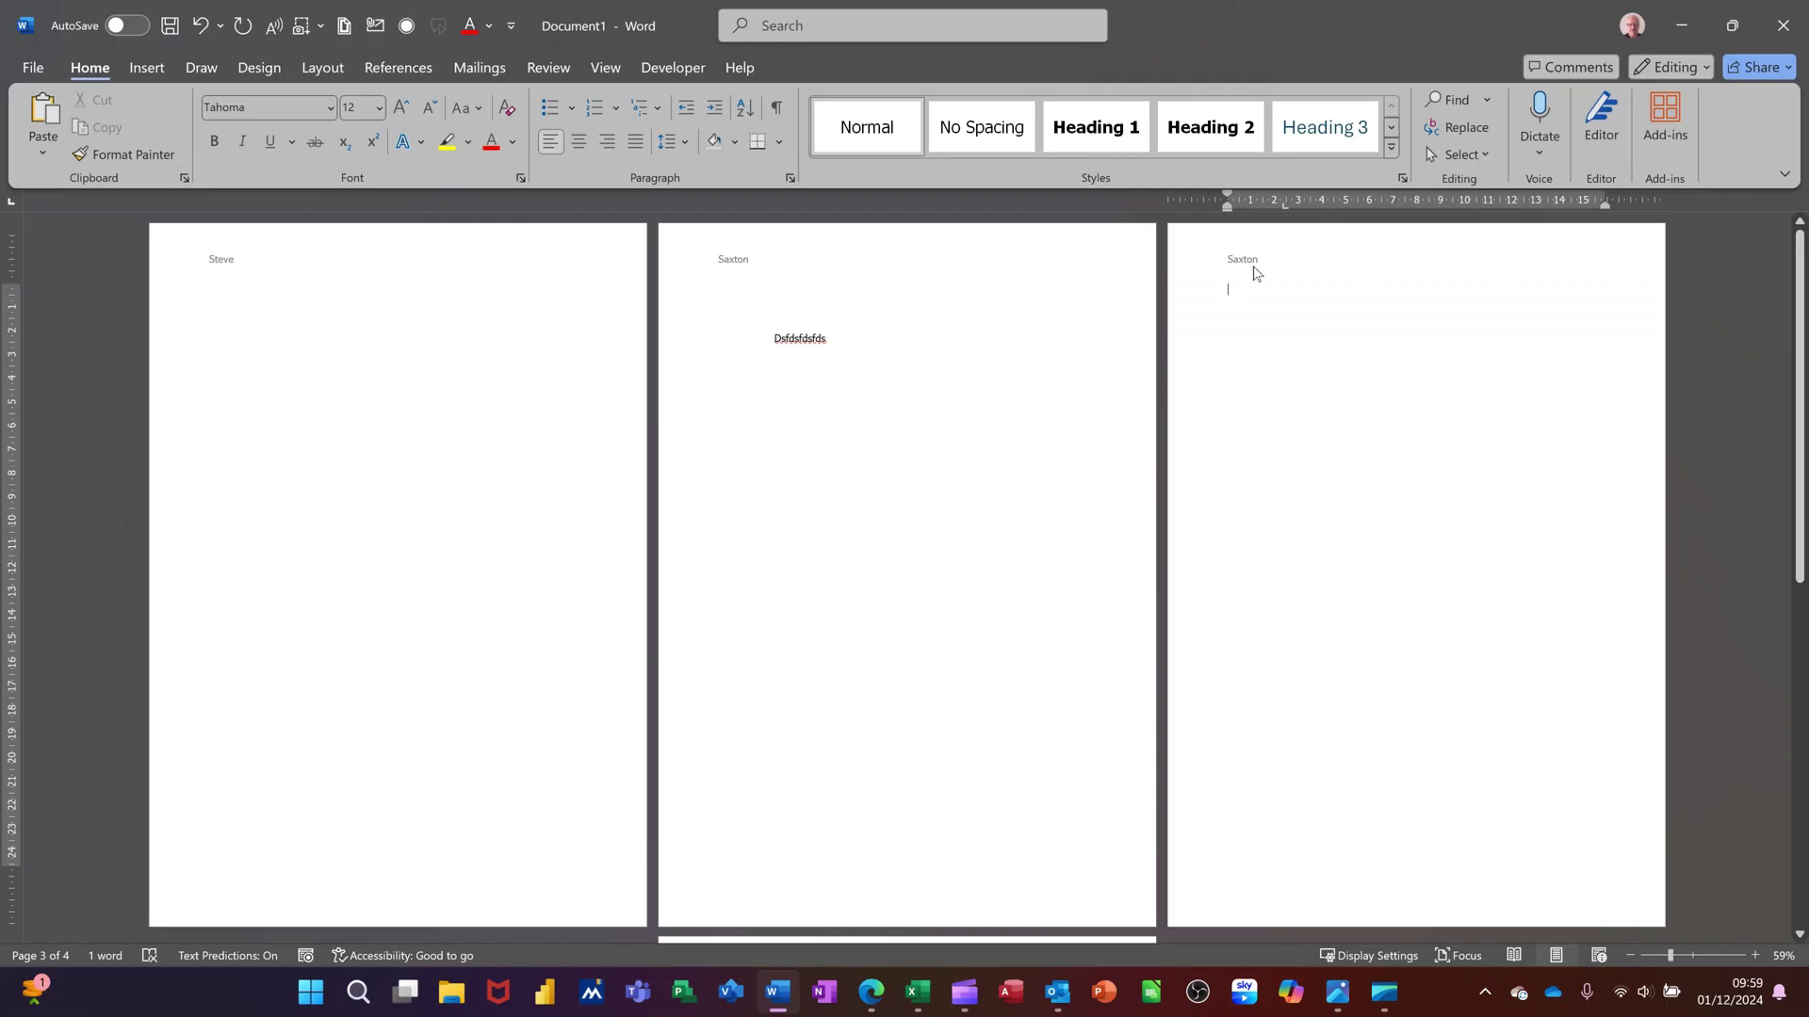
{"action": "scroll", "coordinate": [1272, 358], "scroll_direction": "down", "scroll_amount": 3}
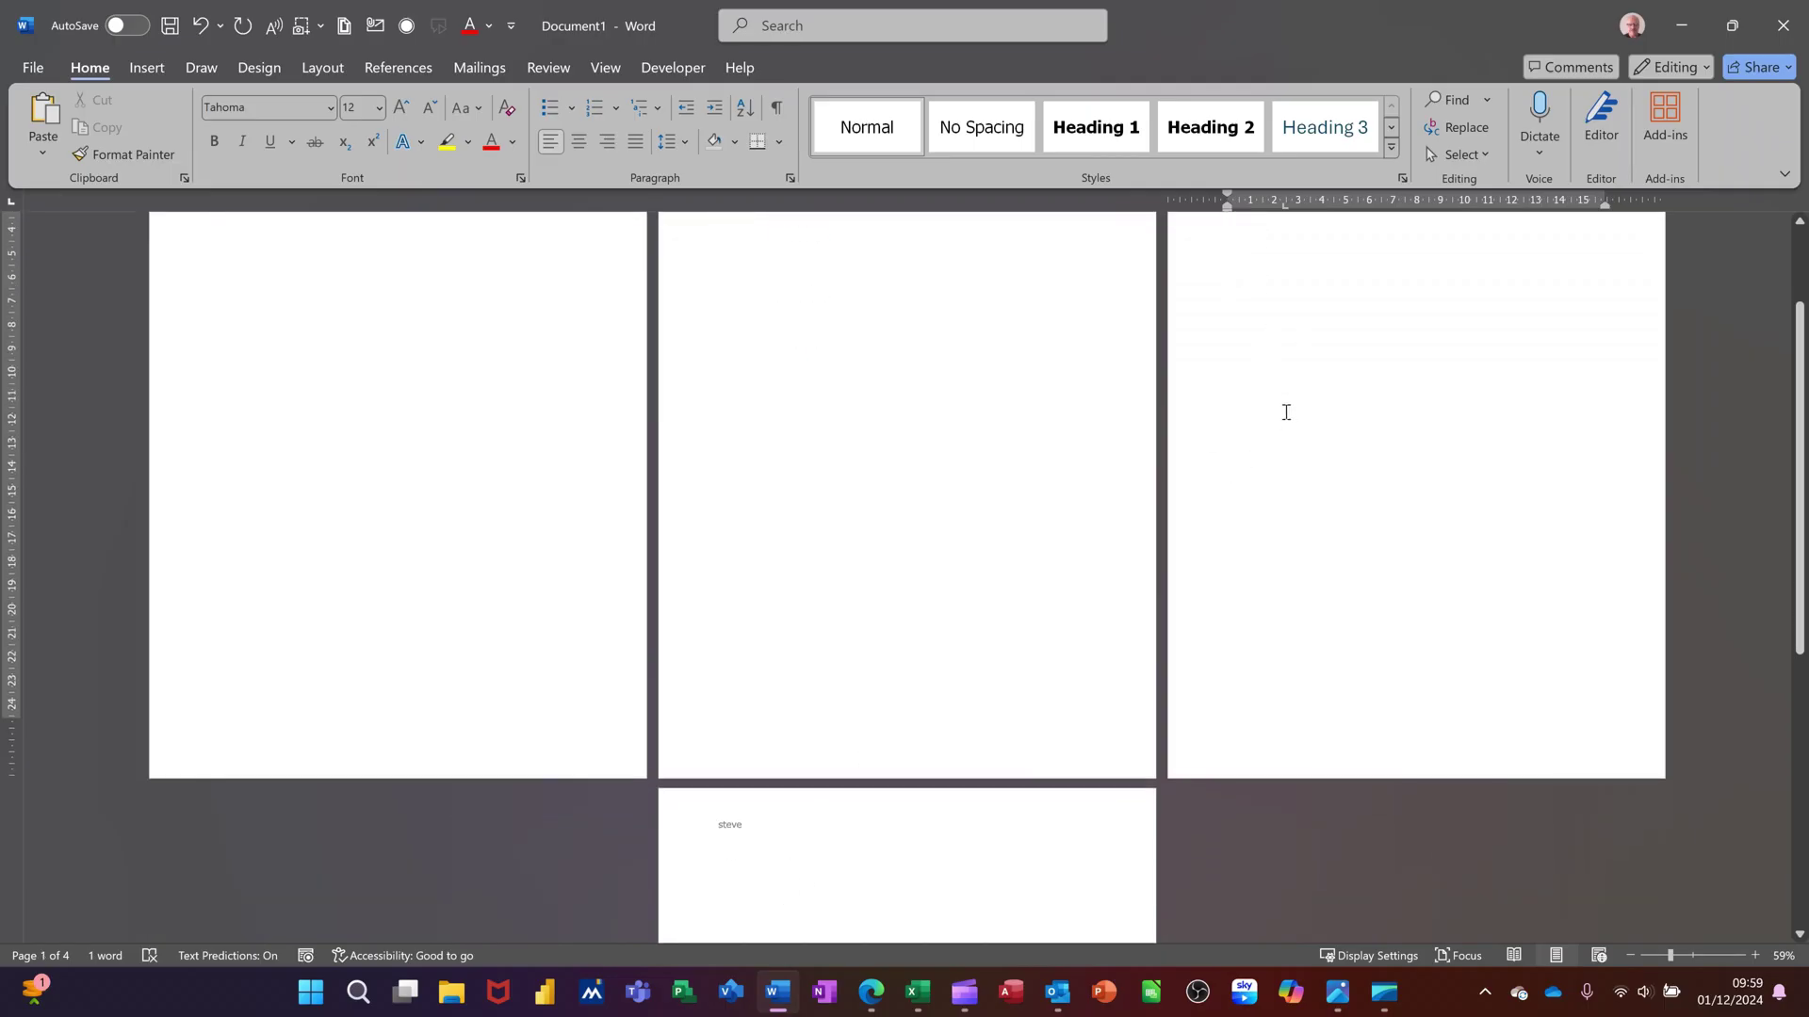
{"action": "scroll", "coordinate": [1281, 407], "scroll_direction": "up", "scroll_amount": 3}
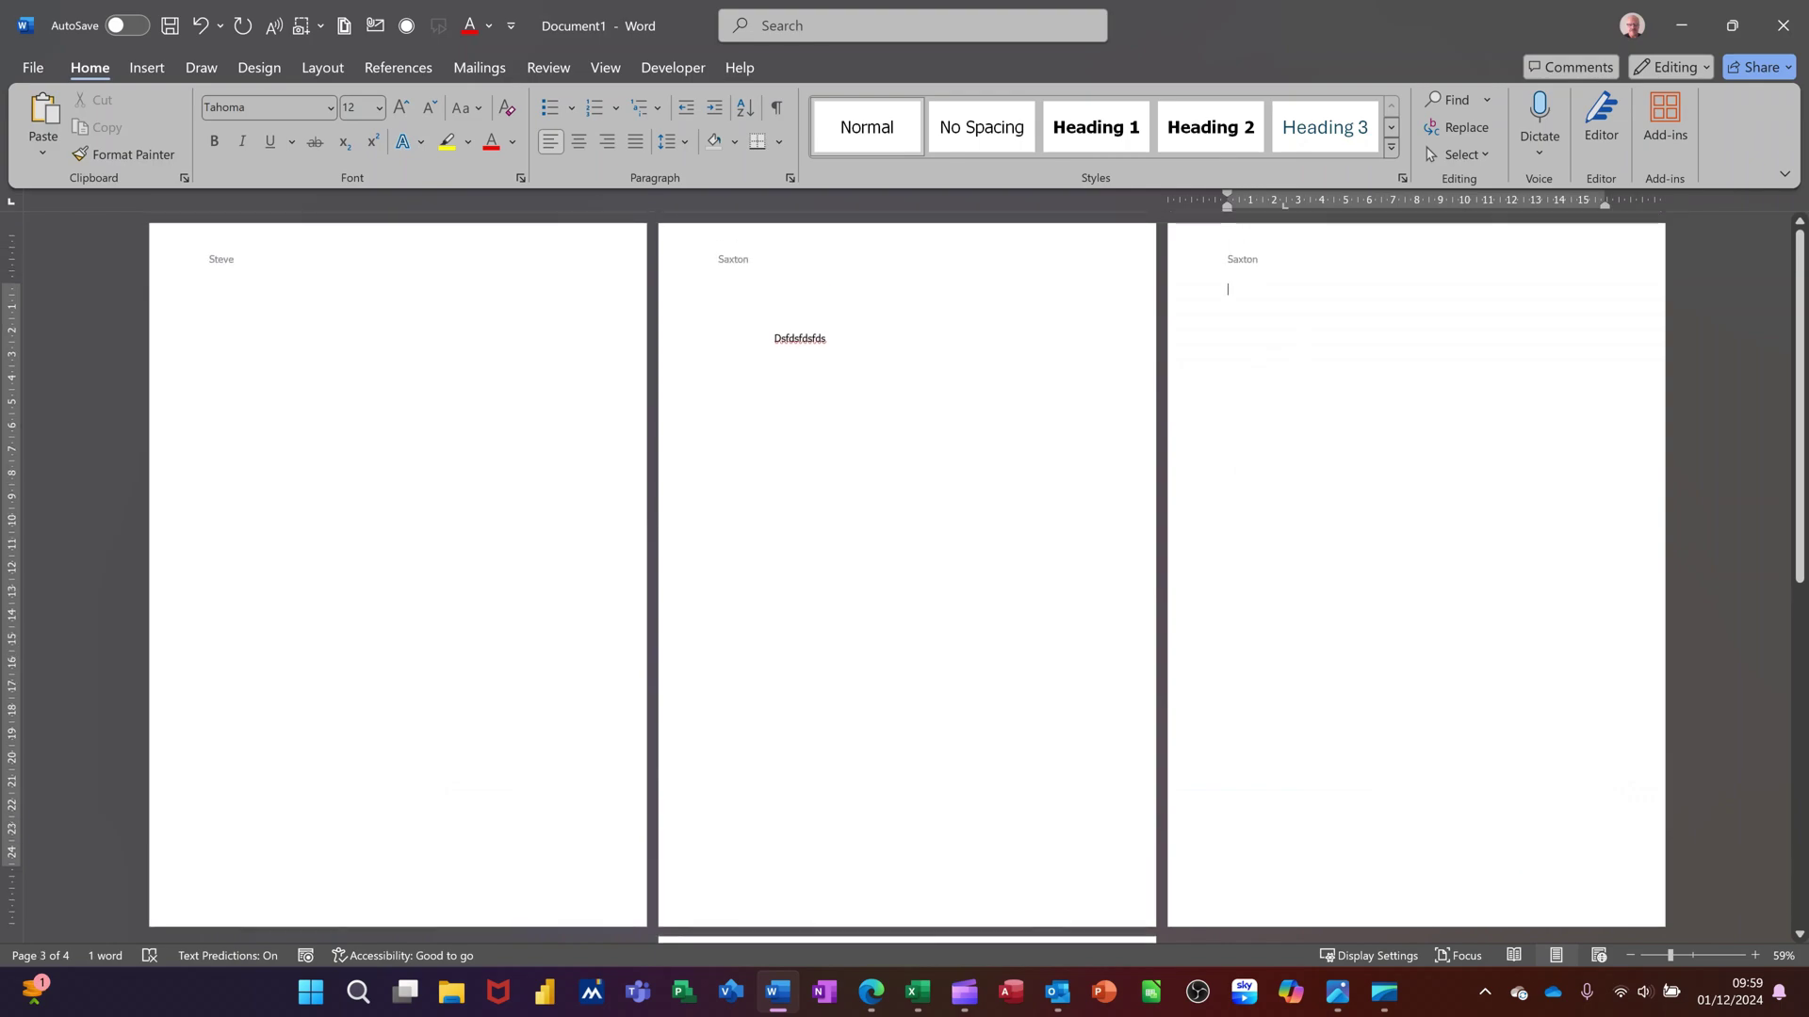
{"action": "left_click", "coordinate": [225, 323]}
{"action": "key", "text": "Tab"}
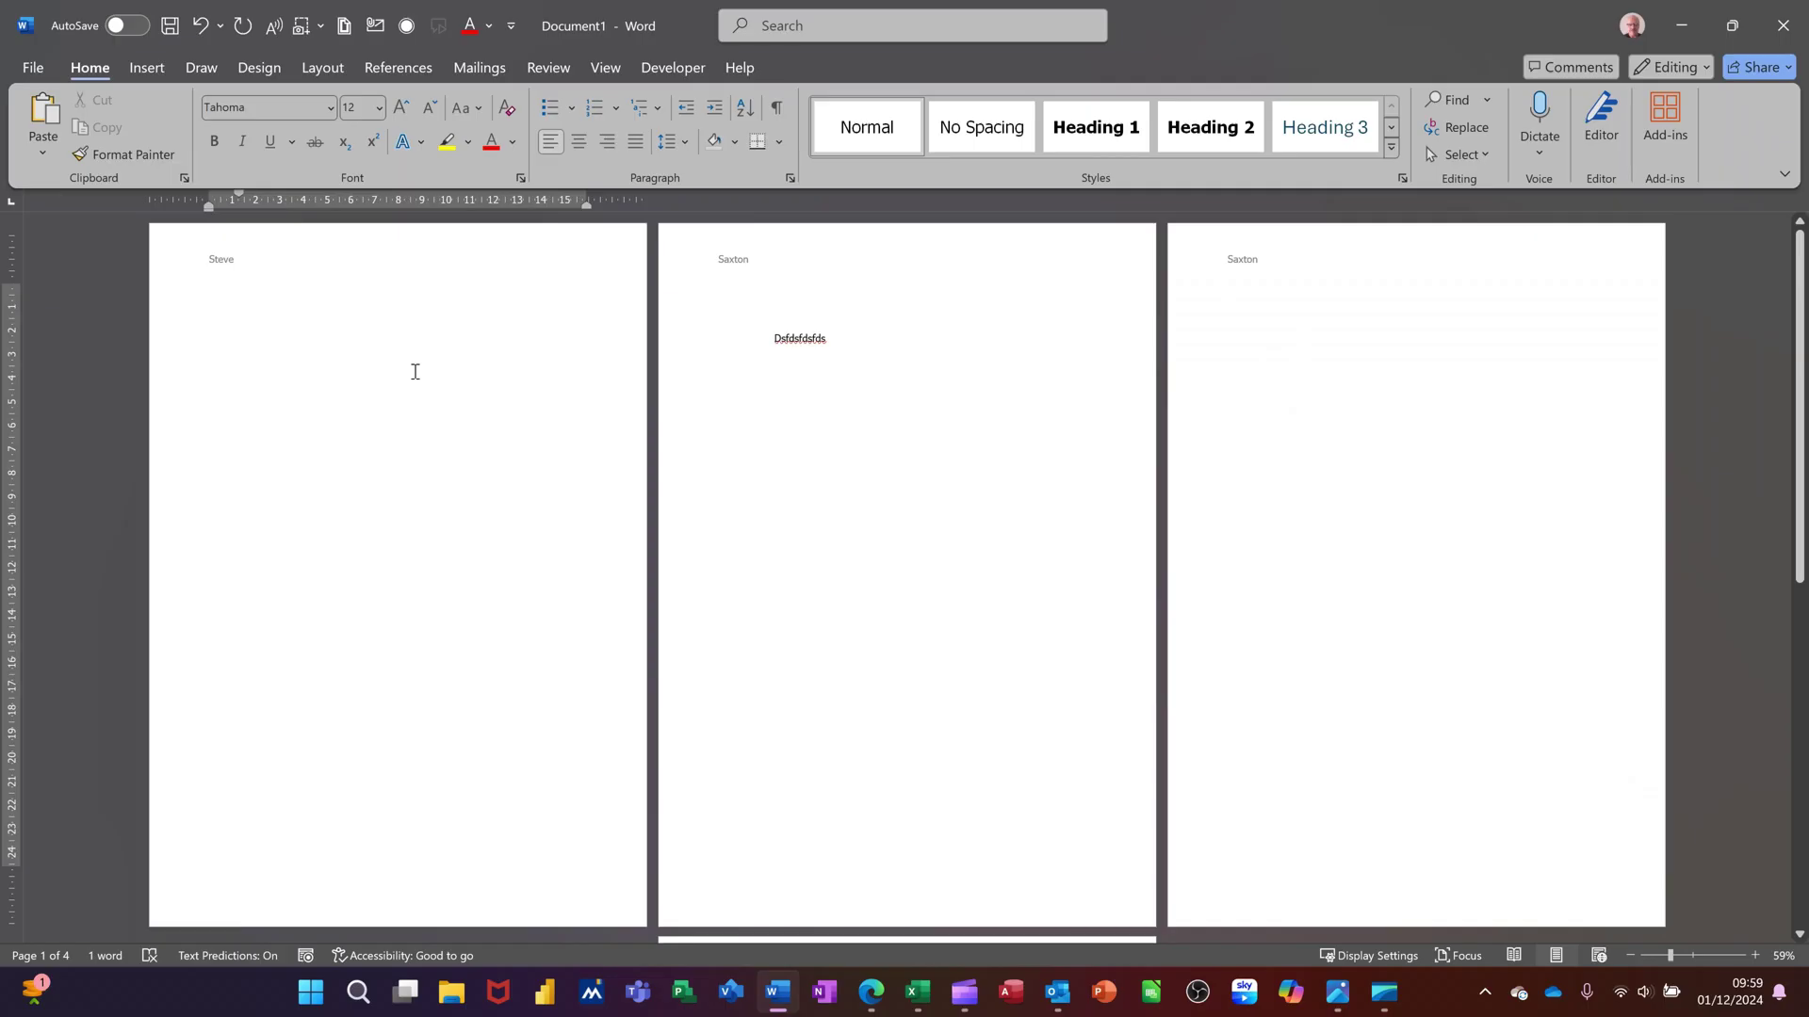
{"action": "key", "text": "ctrl+Return"}
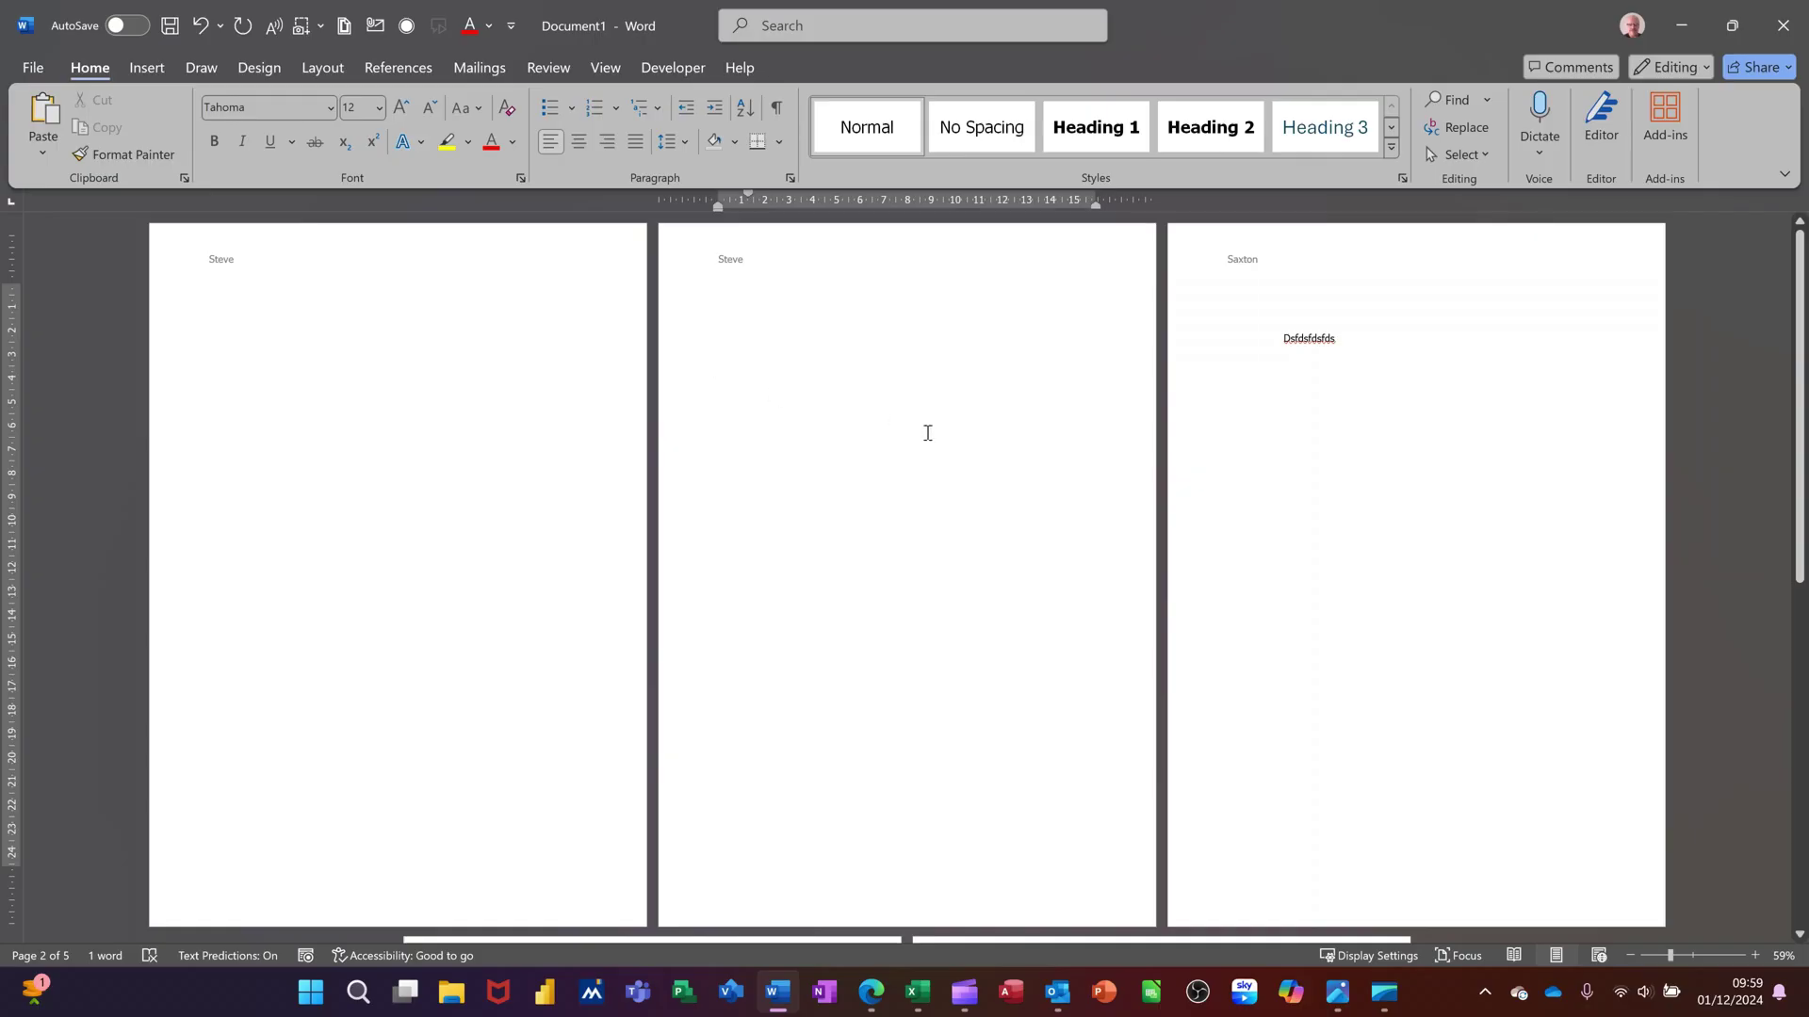
{"action": "key", "text": "BackSpace"}
{"action": "key", "text": "BackSpace"}
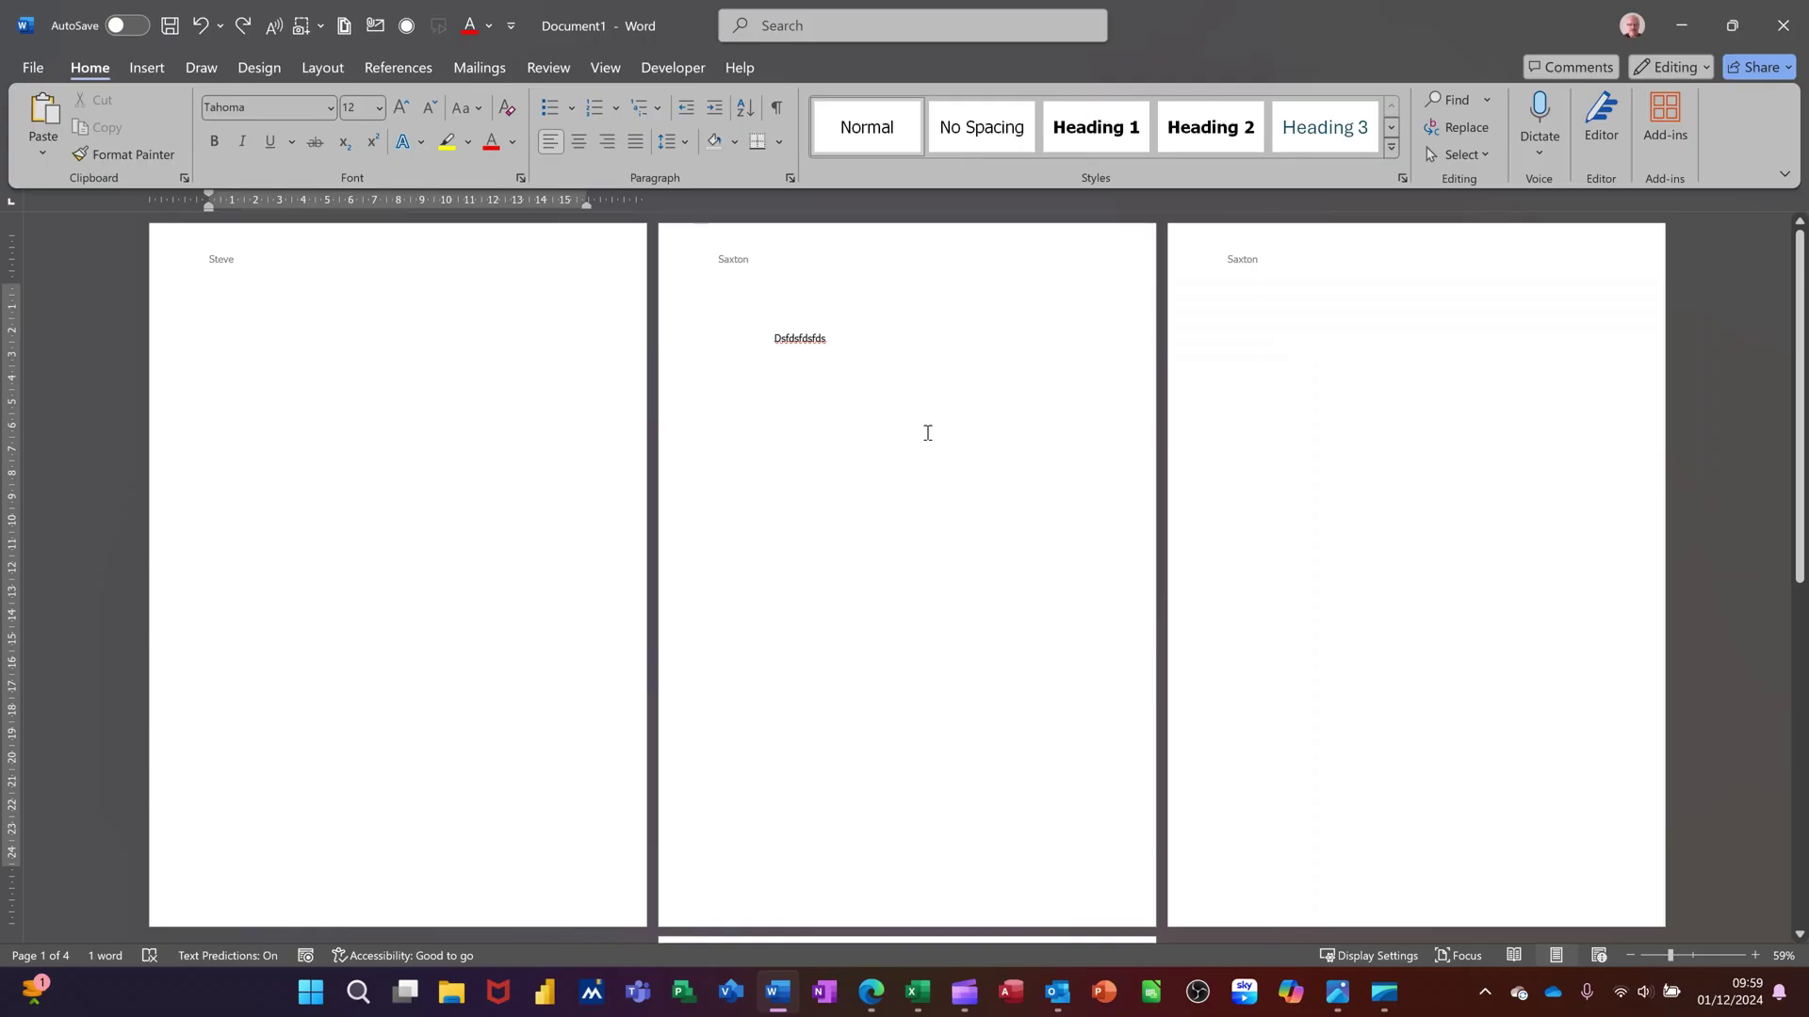
- Undo the recent edits and delete the dsfdsfdsfds line from page 2
{"action": "key", "text": "ctrl+z"}
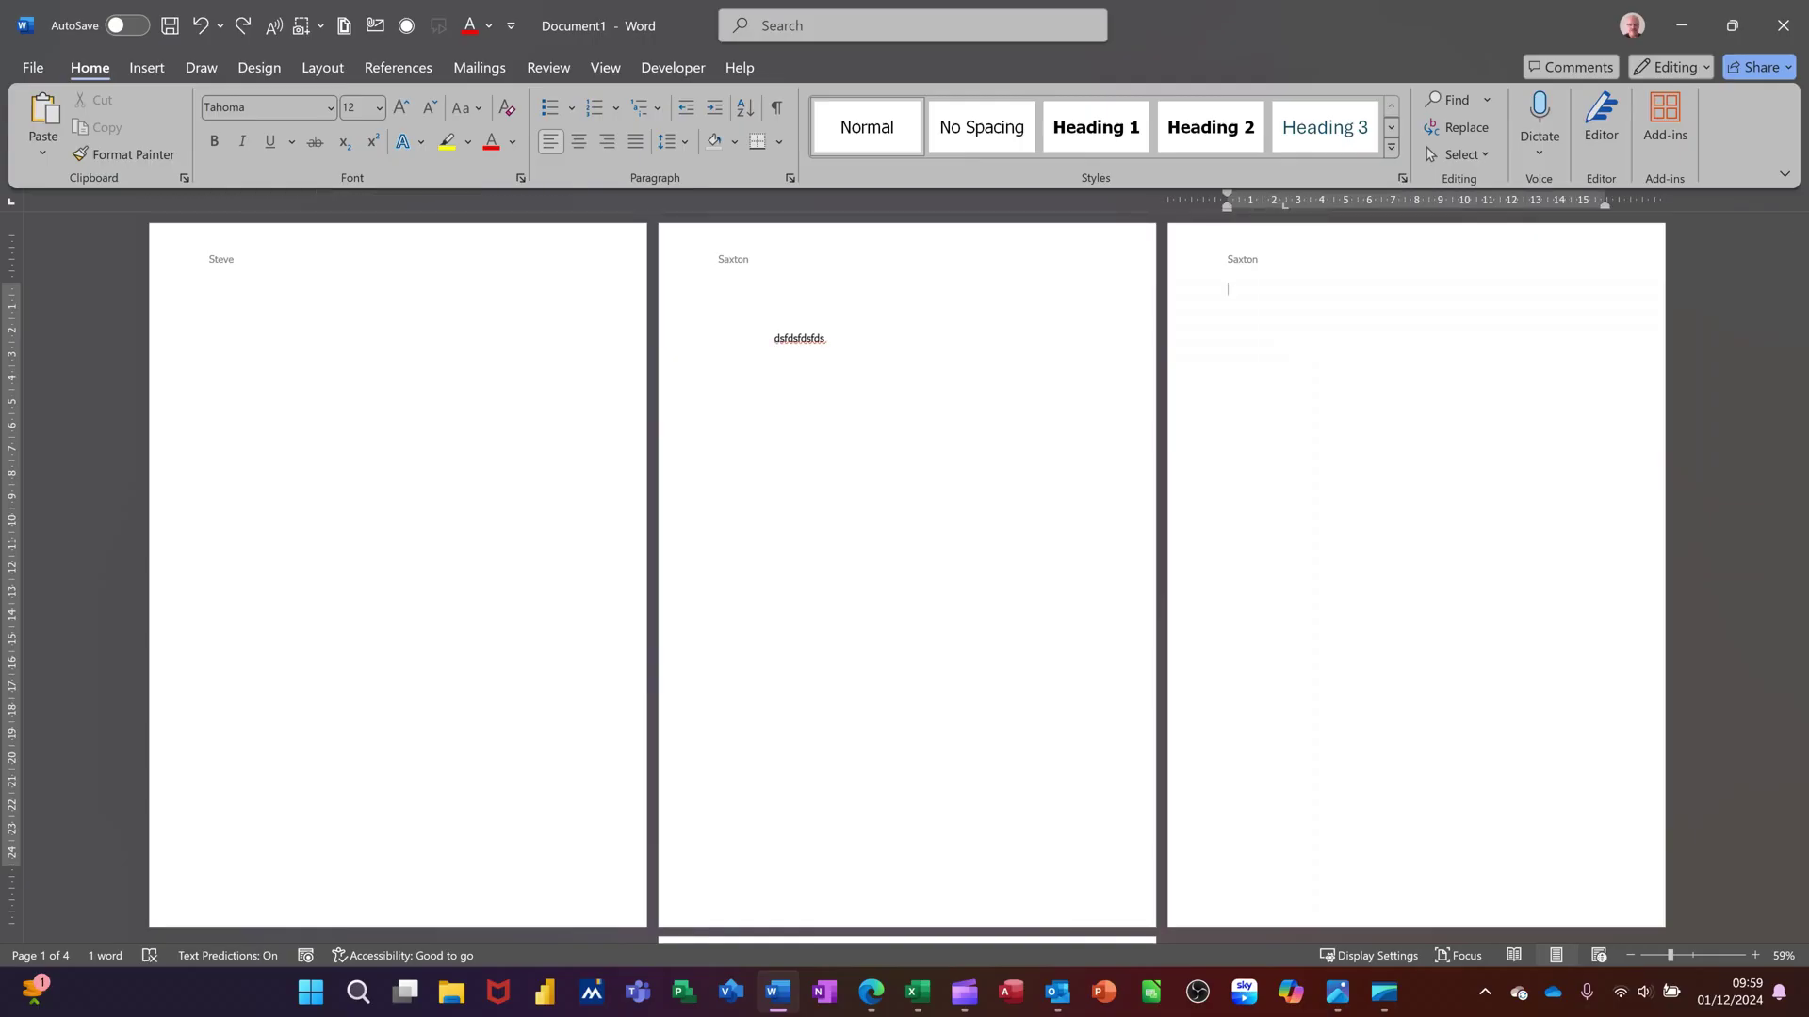
{"action": "key", "text": "ctrl+z"}
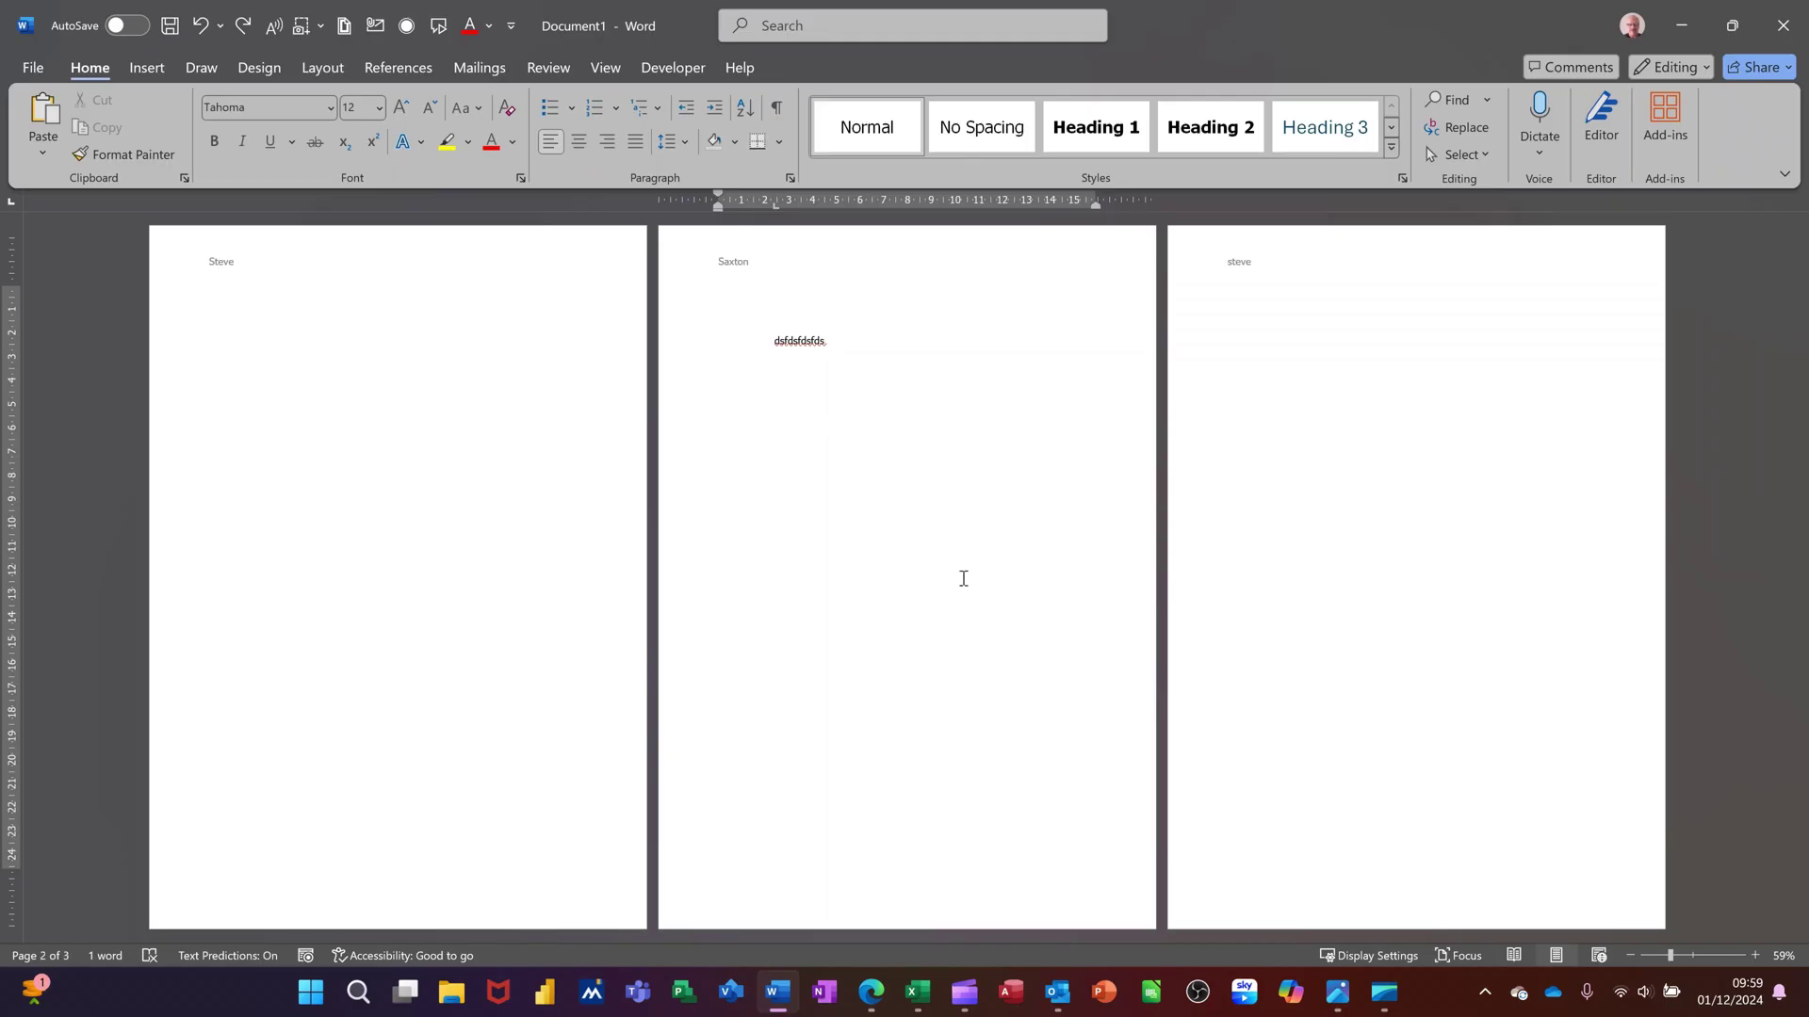
{"action": "left_click", "coordinate": [695, 347]}
{"action": "key", "text": "BackSpace"}
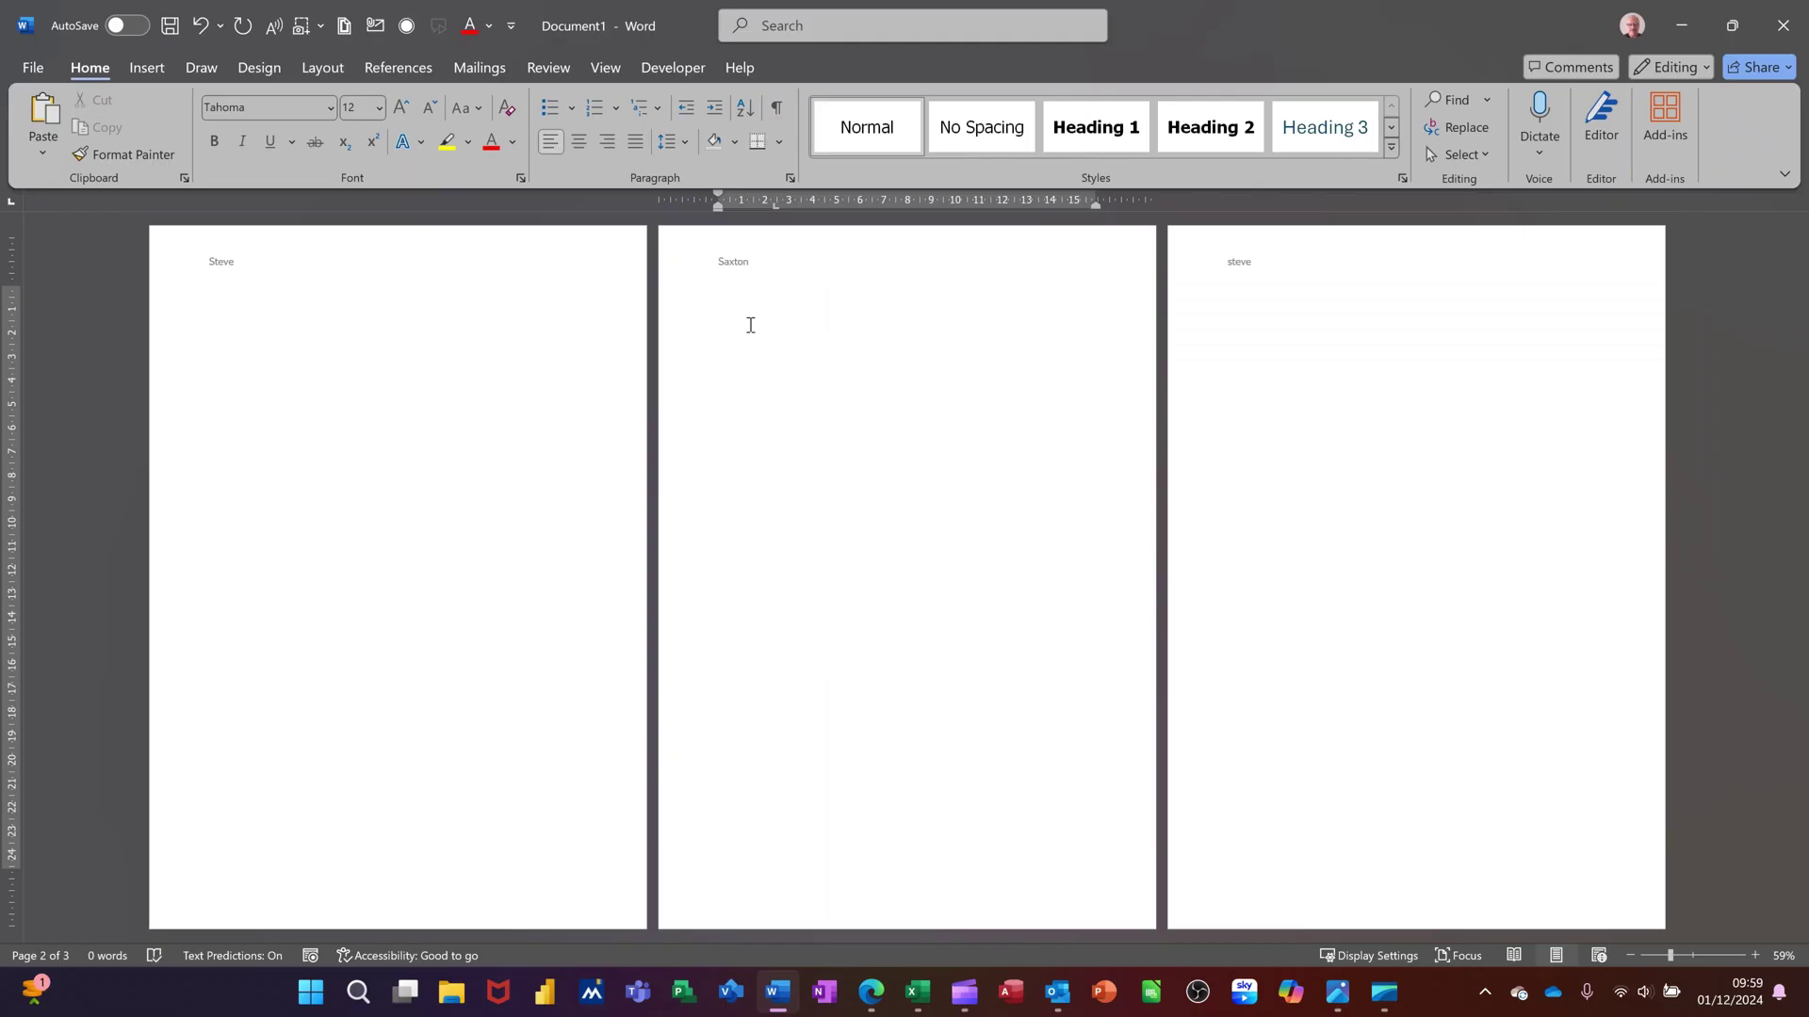
- Set page 2 to Landscape orientation and remove the extra blank page that appears
{"action": "left_click", "coordinate": [335, 72]}
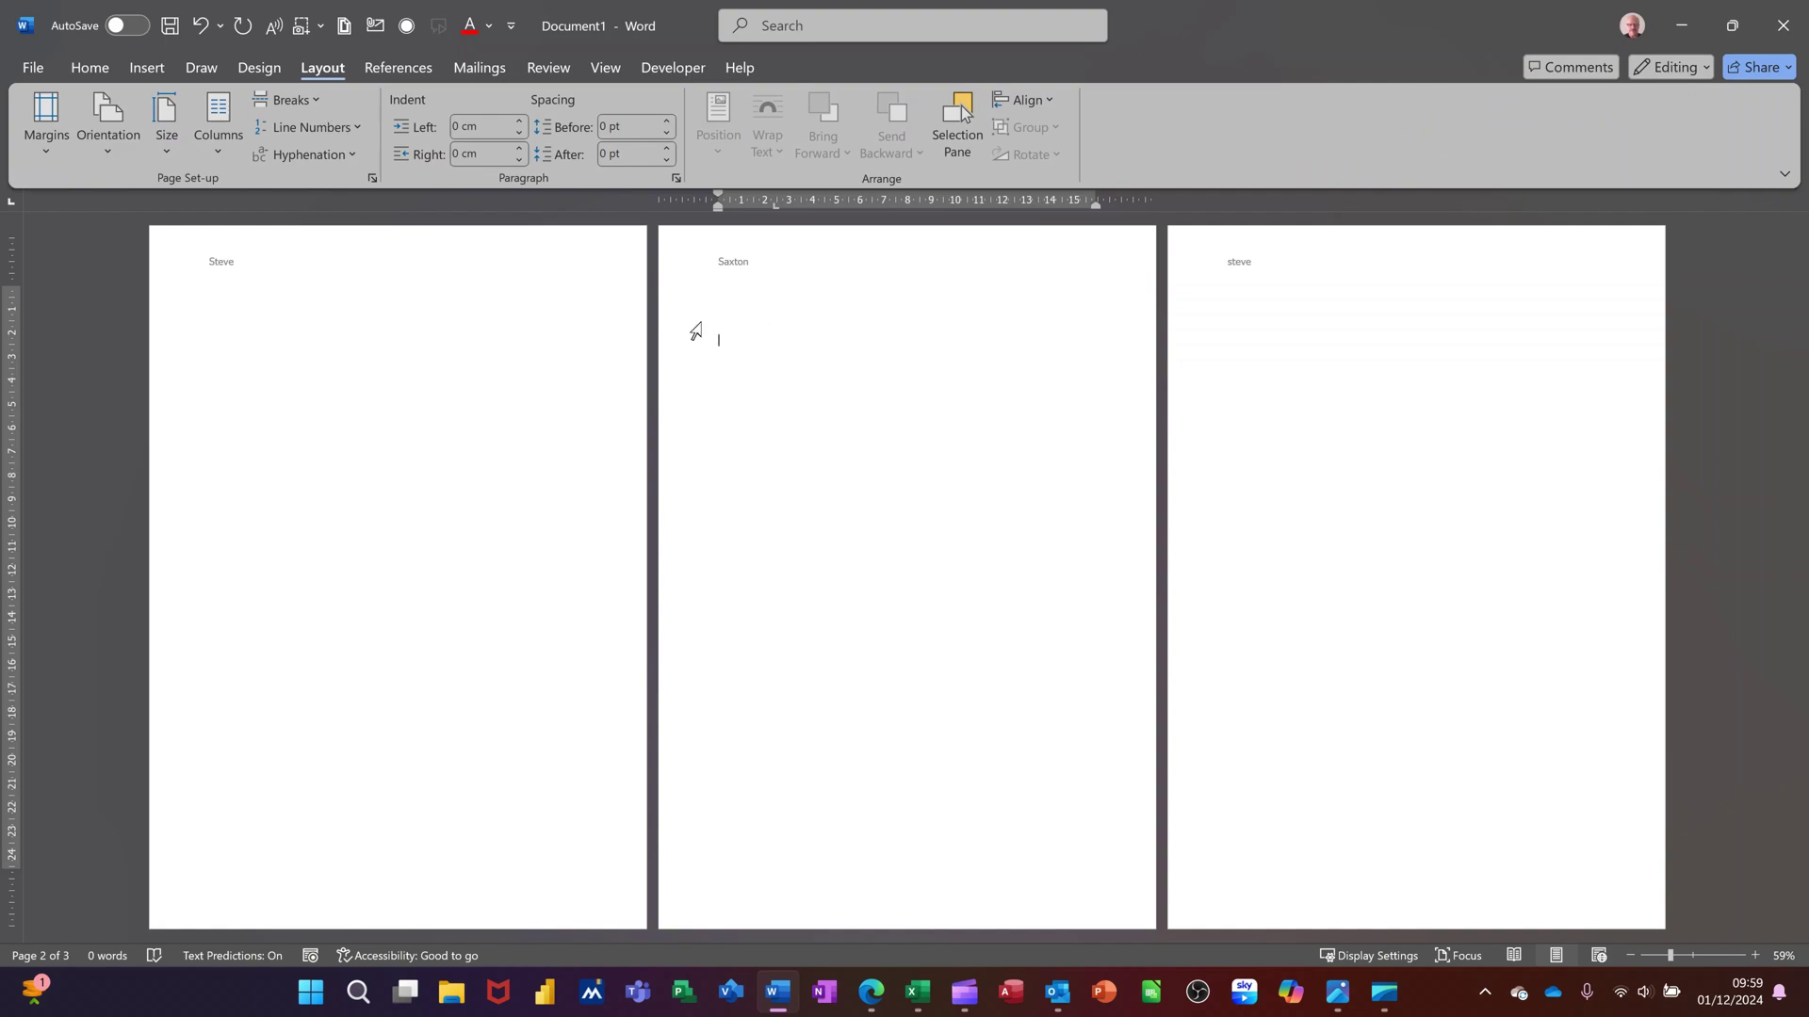
{"action": "left_click", "coordinate": [111, 150]}
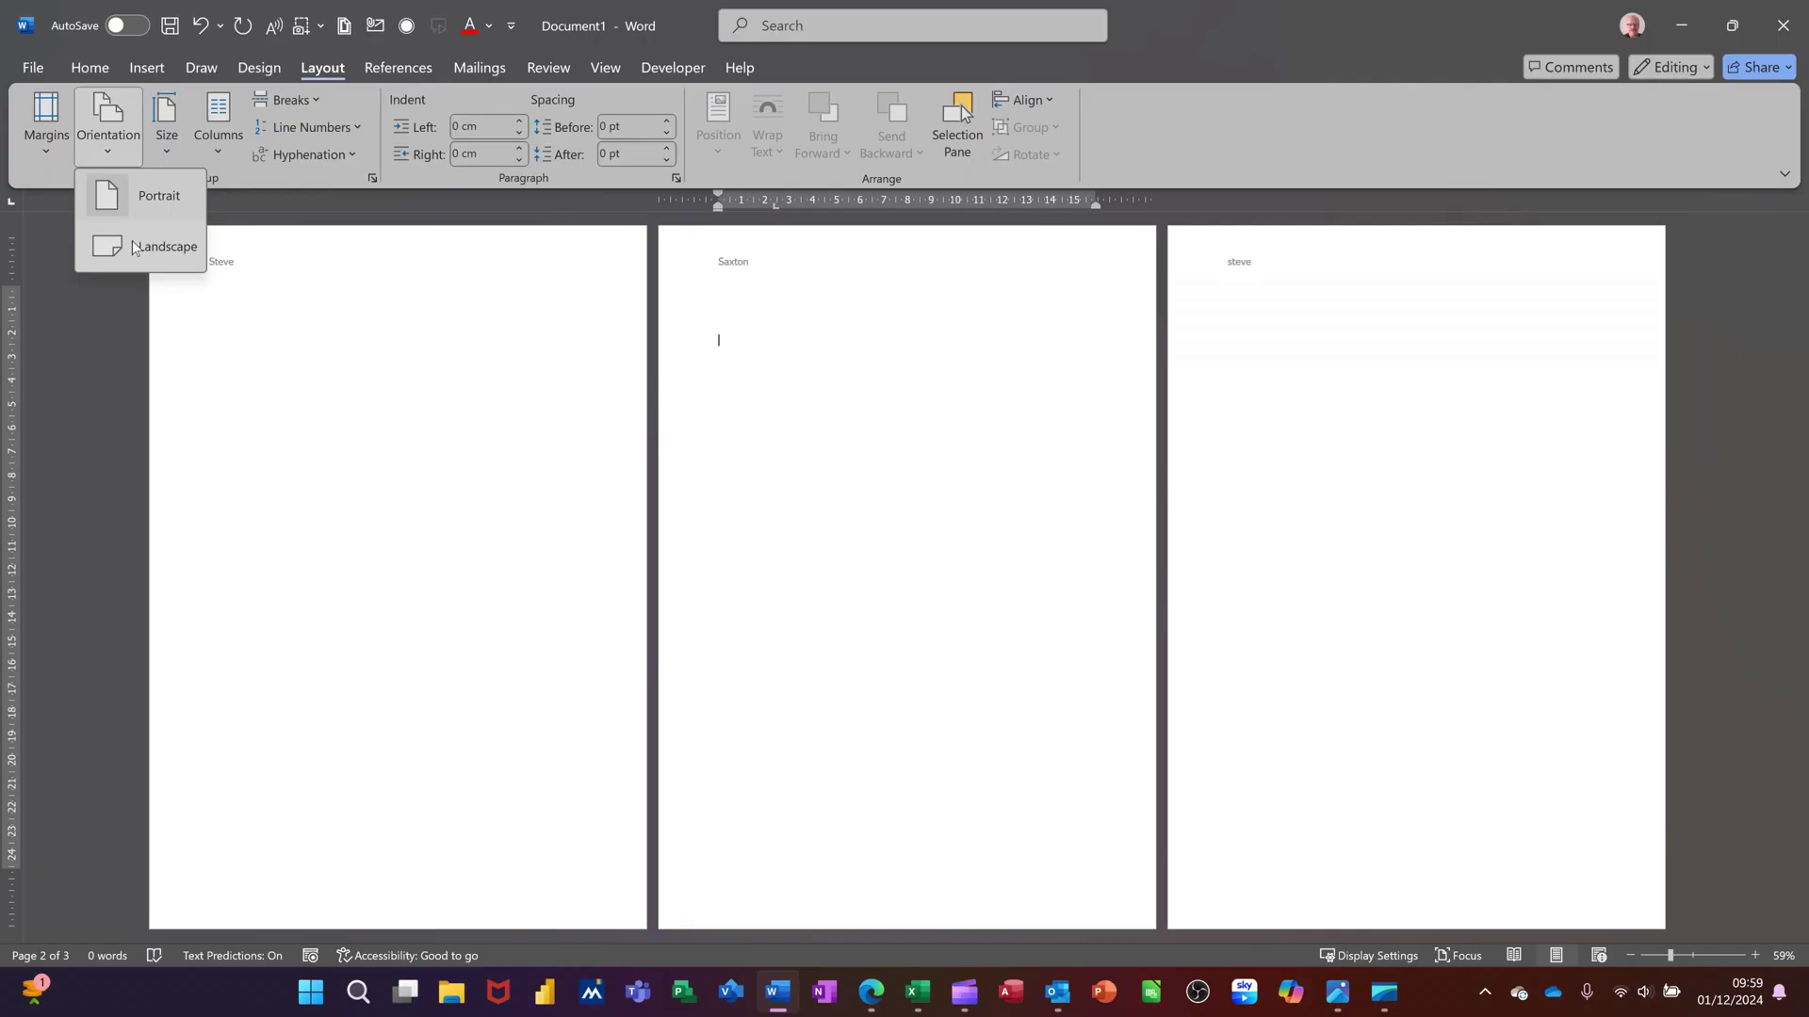
{"action": "left_click", "coordinate": [132, 241]}
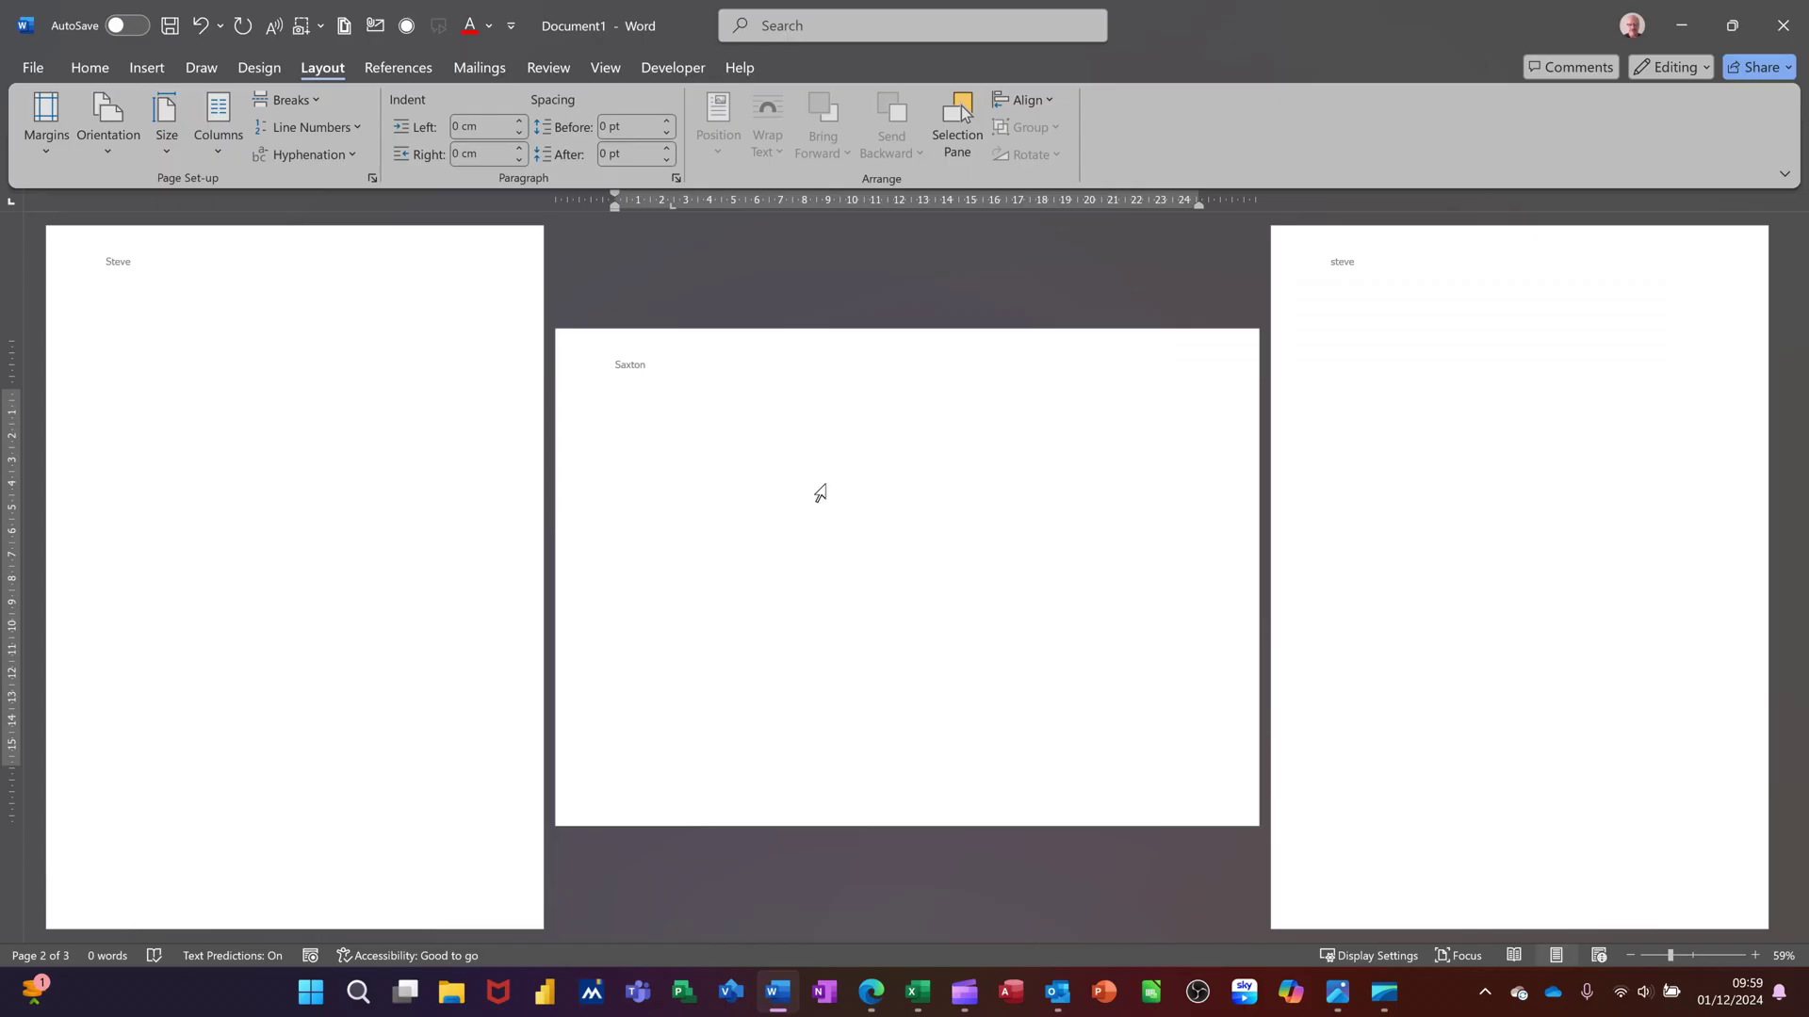
{"action": "key", "text": "ctrl+Return"}
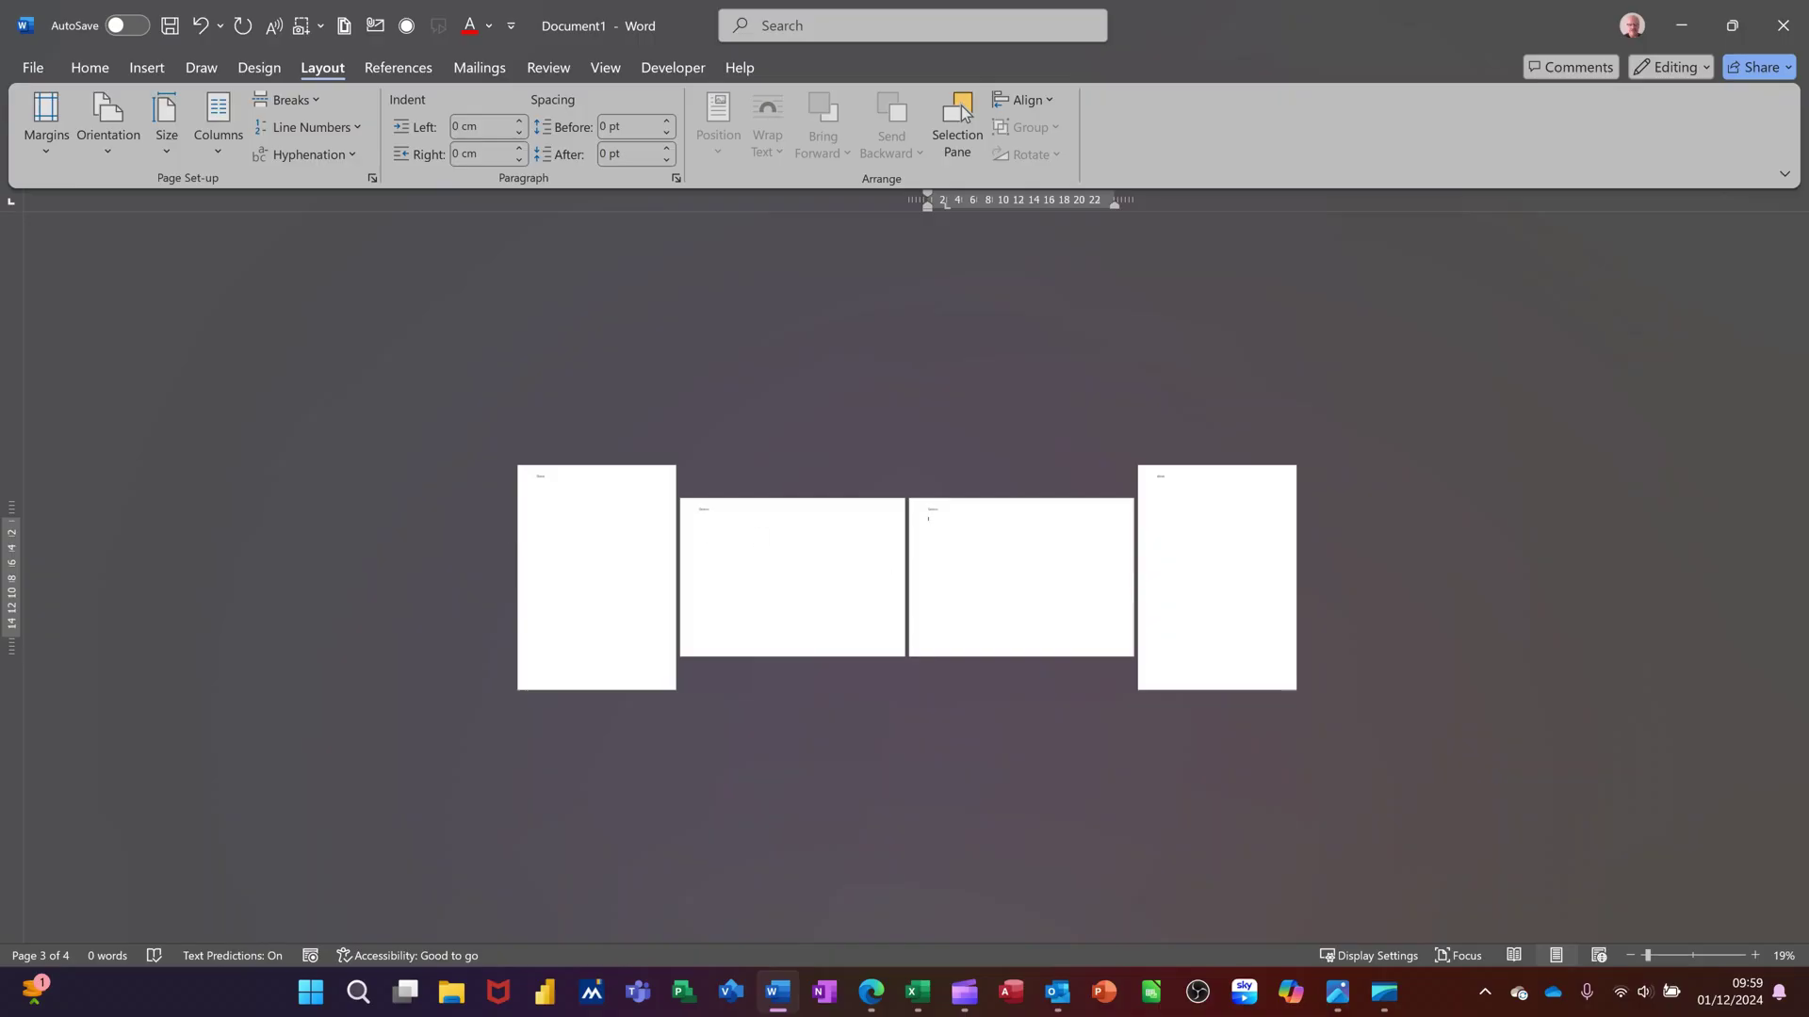
{"action": "scroll", "coordinate": [1022, 576], "scroll_direction": "up", "scroll_amount": 6}
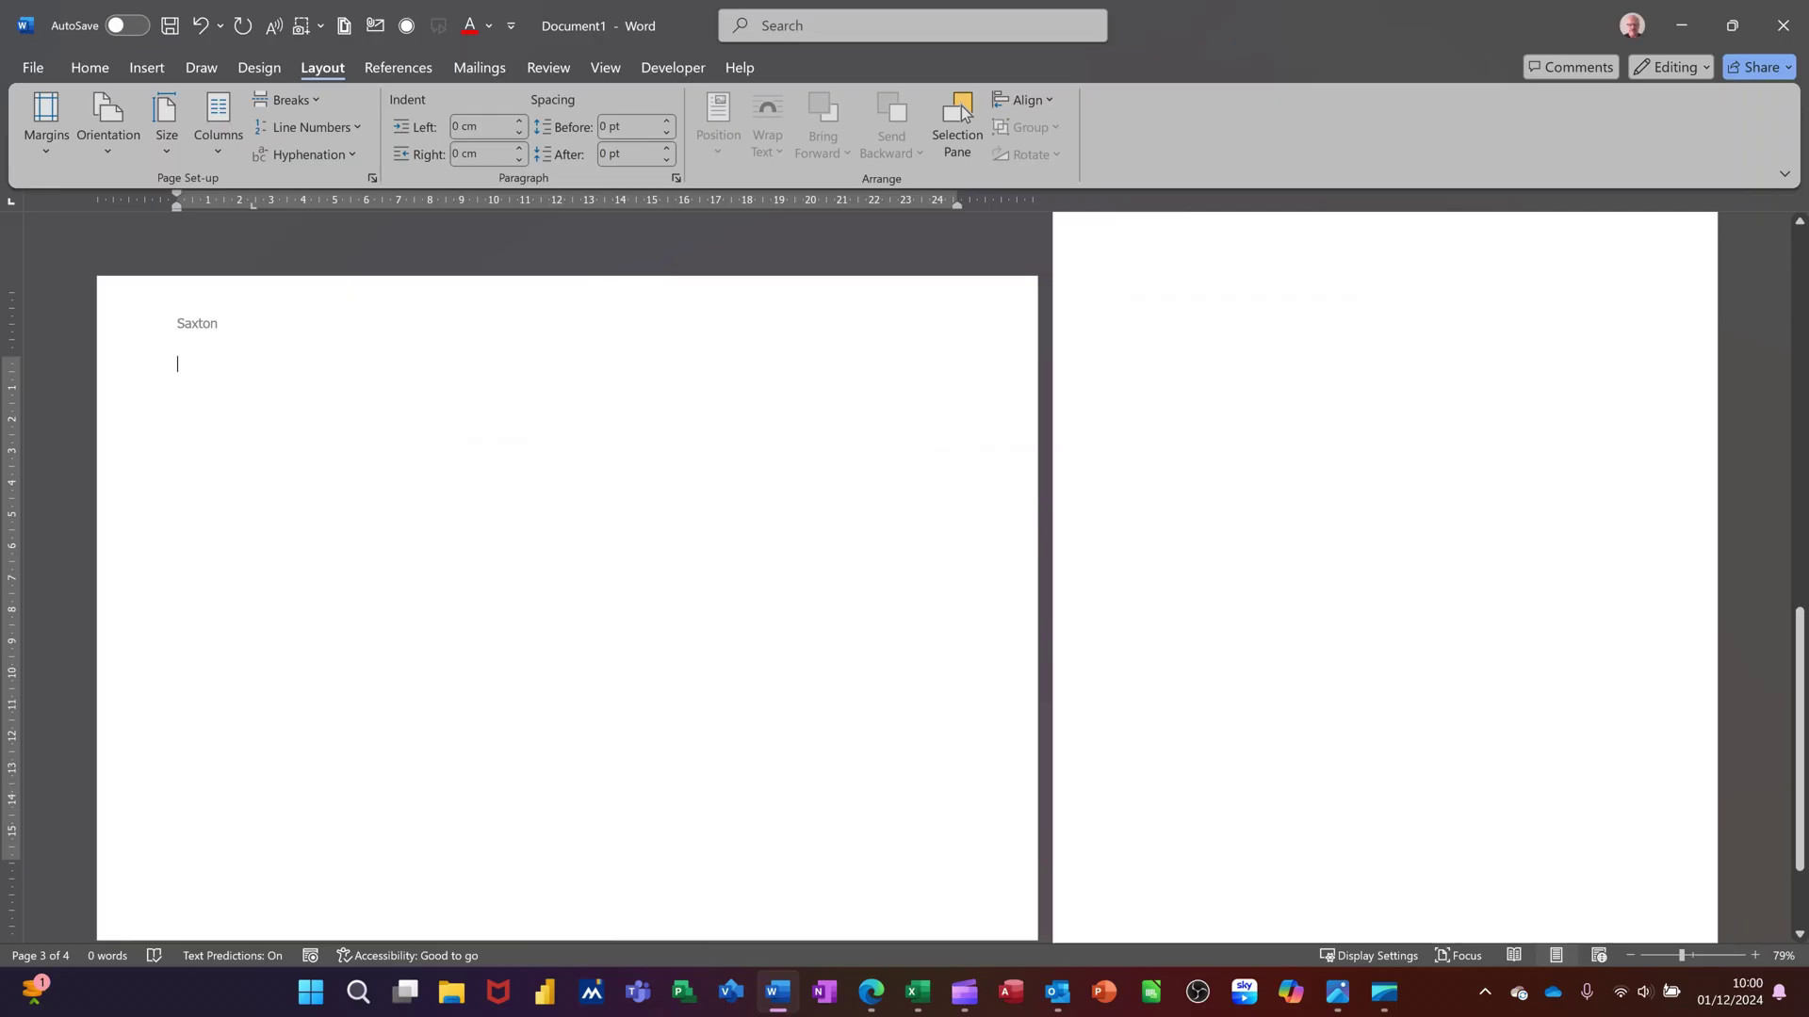
{"action": "scroll", "coordinate": [961, 105], "scroll_direction": "down", "scroll_amount": 4}
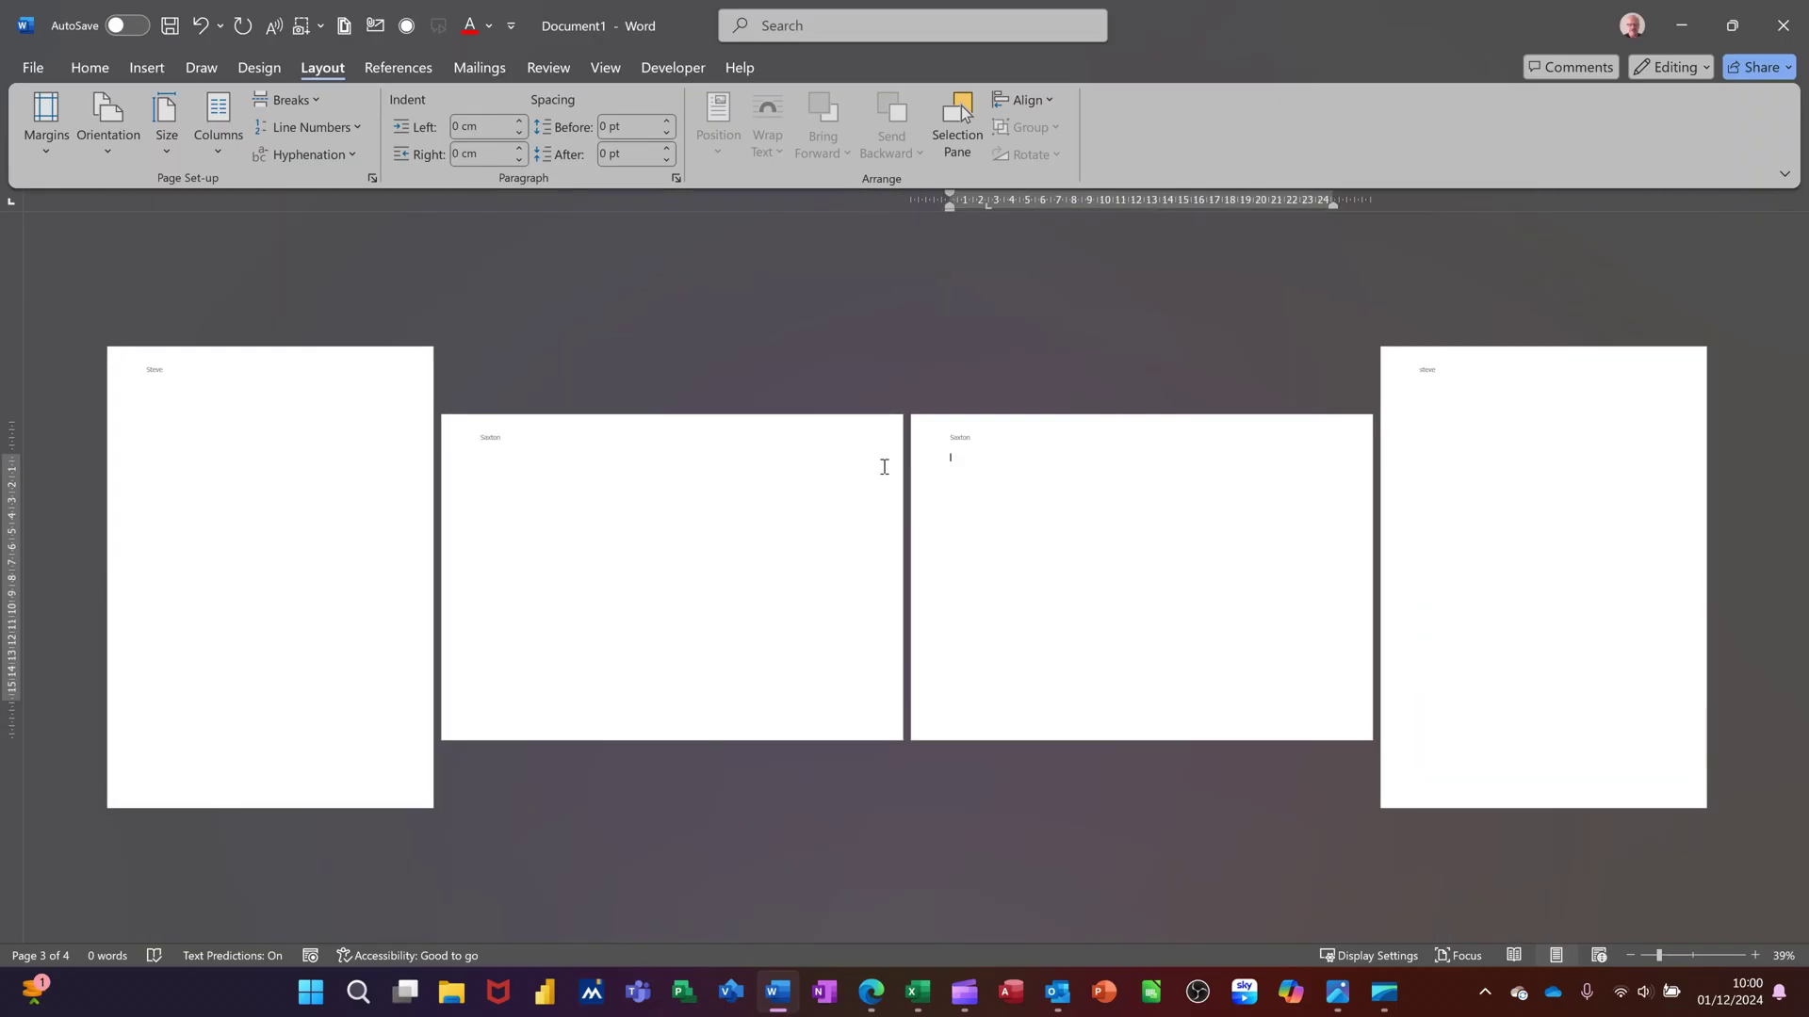
{"action": "key", "text": "BackSpace"}
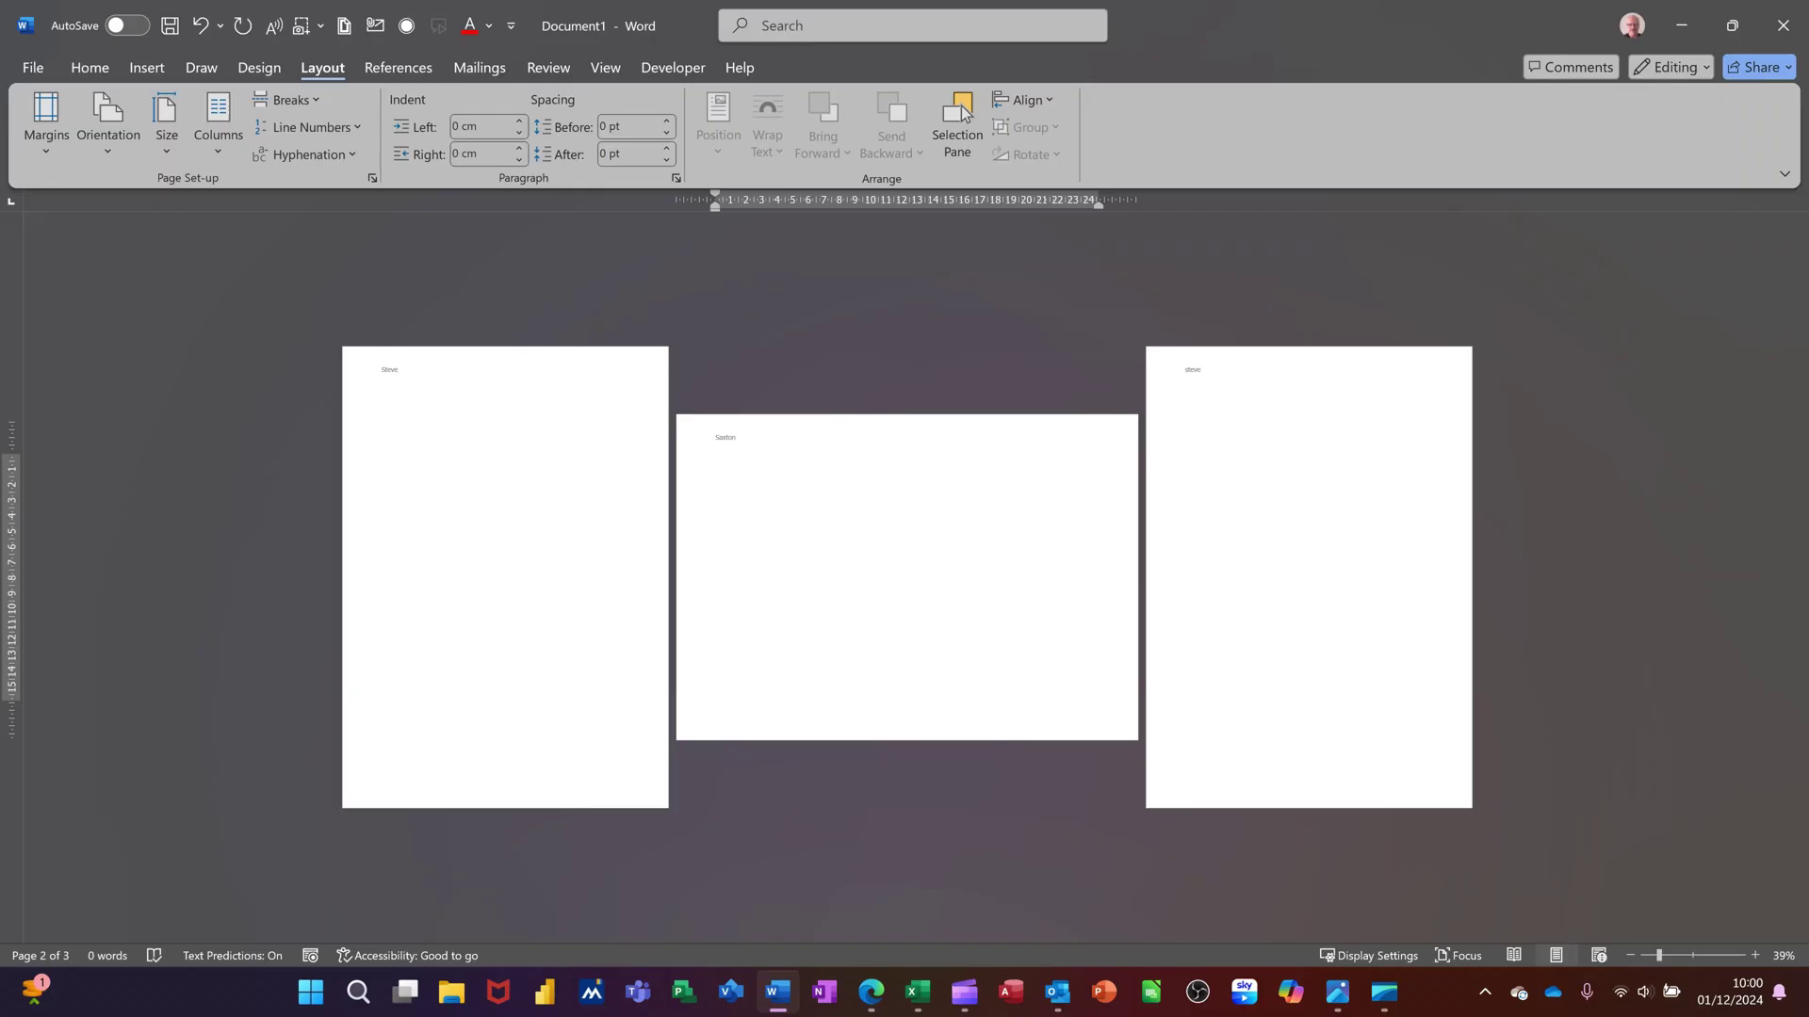
{"action": "left_click", "coordinate": [1240, 420]}
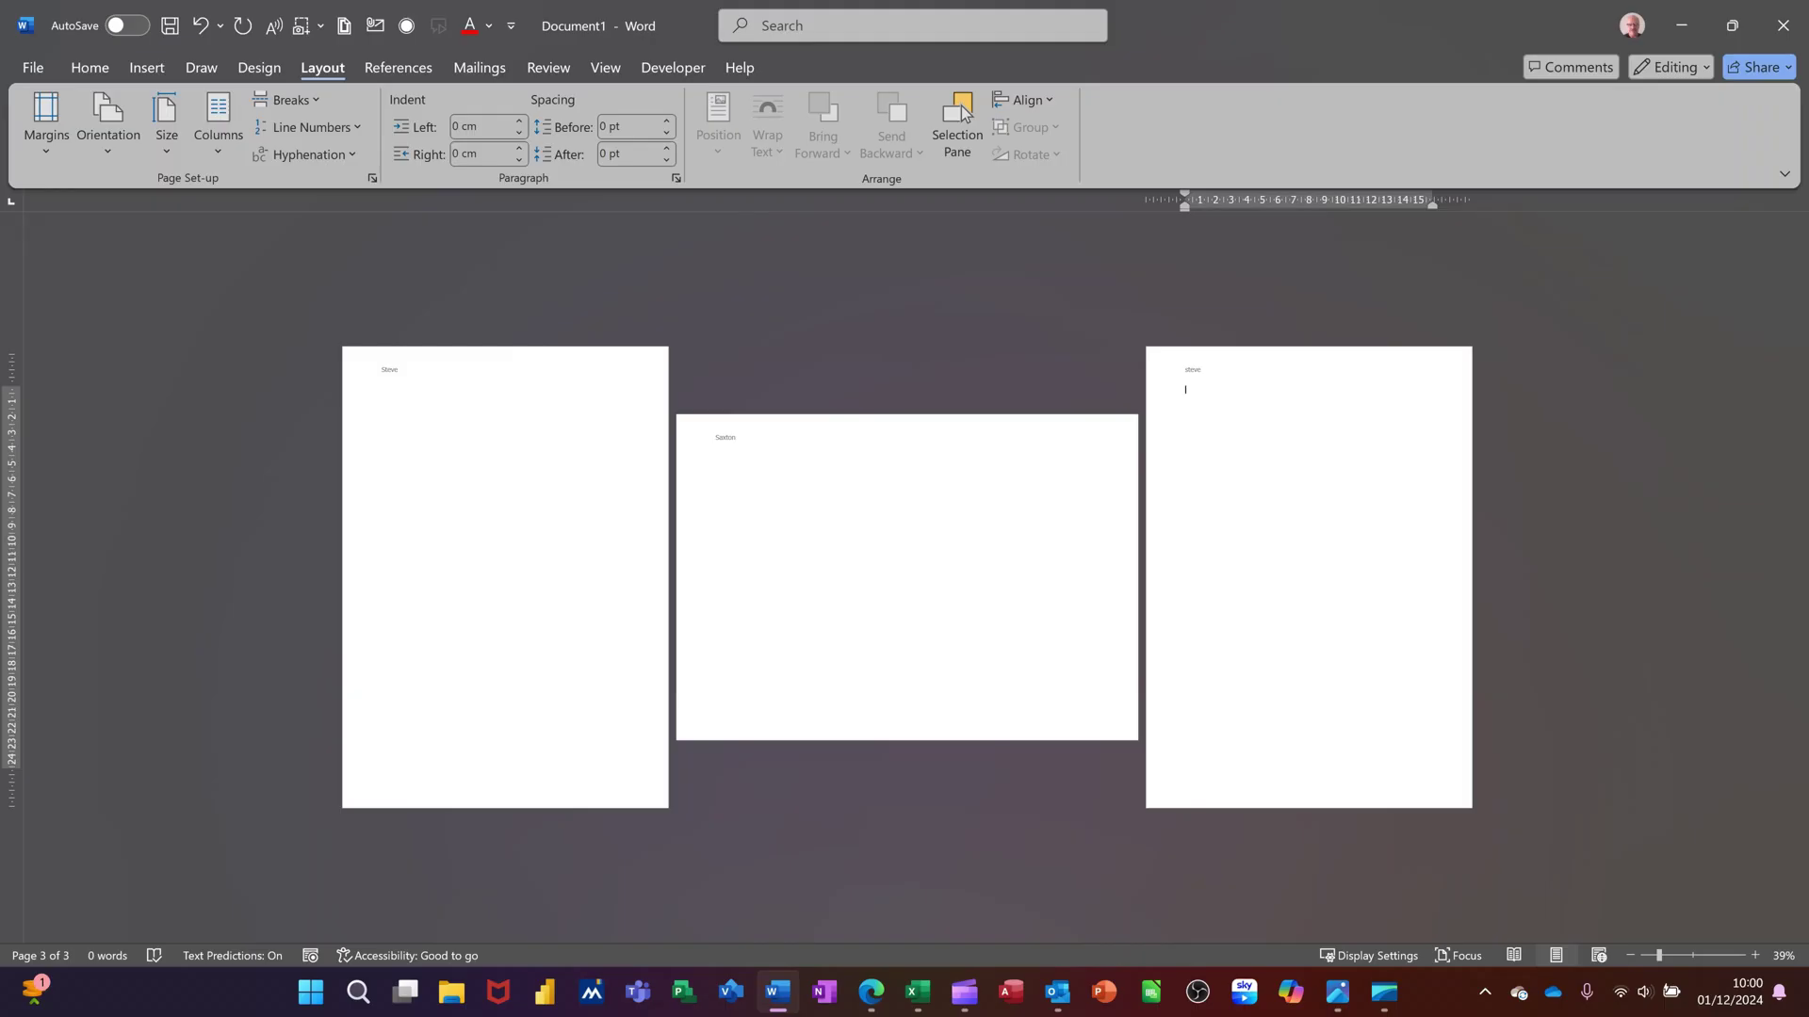
- Switch page 2's orientation back to Portrait
{"action": "key", "text": "Up"}
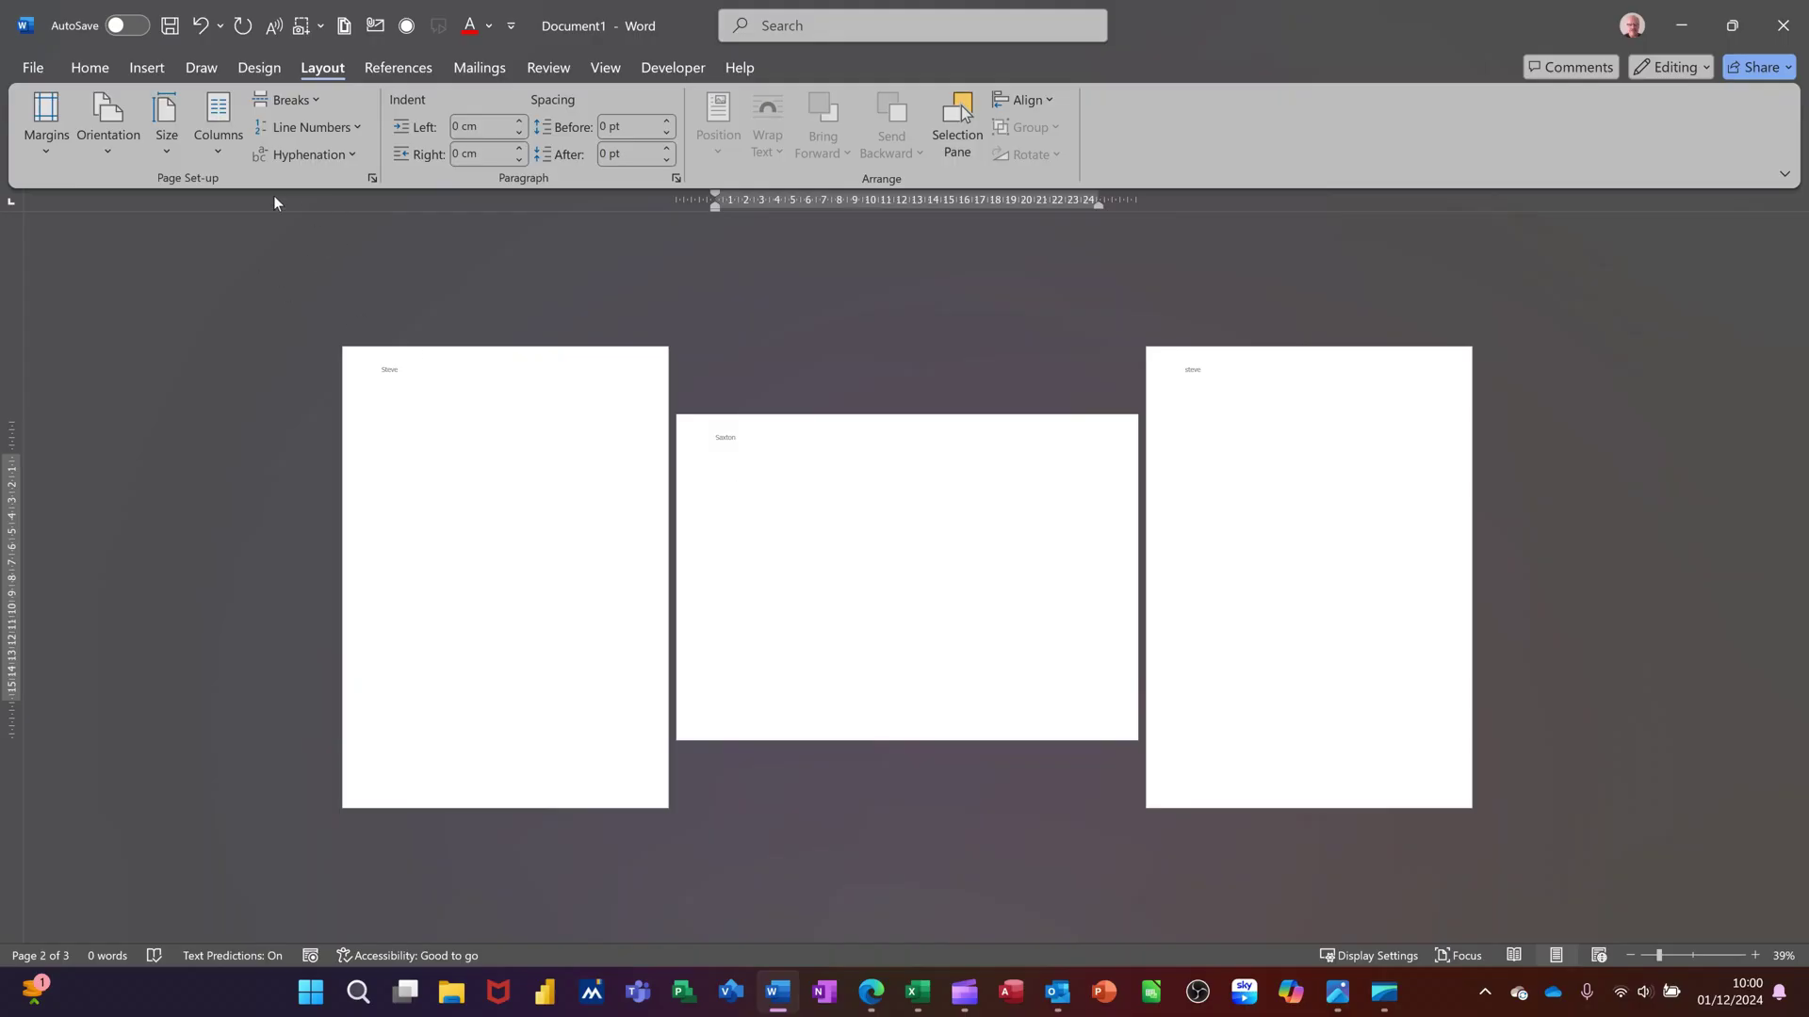
{"action": "left_click", "coordinate": [108, 156]}
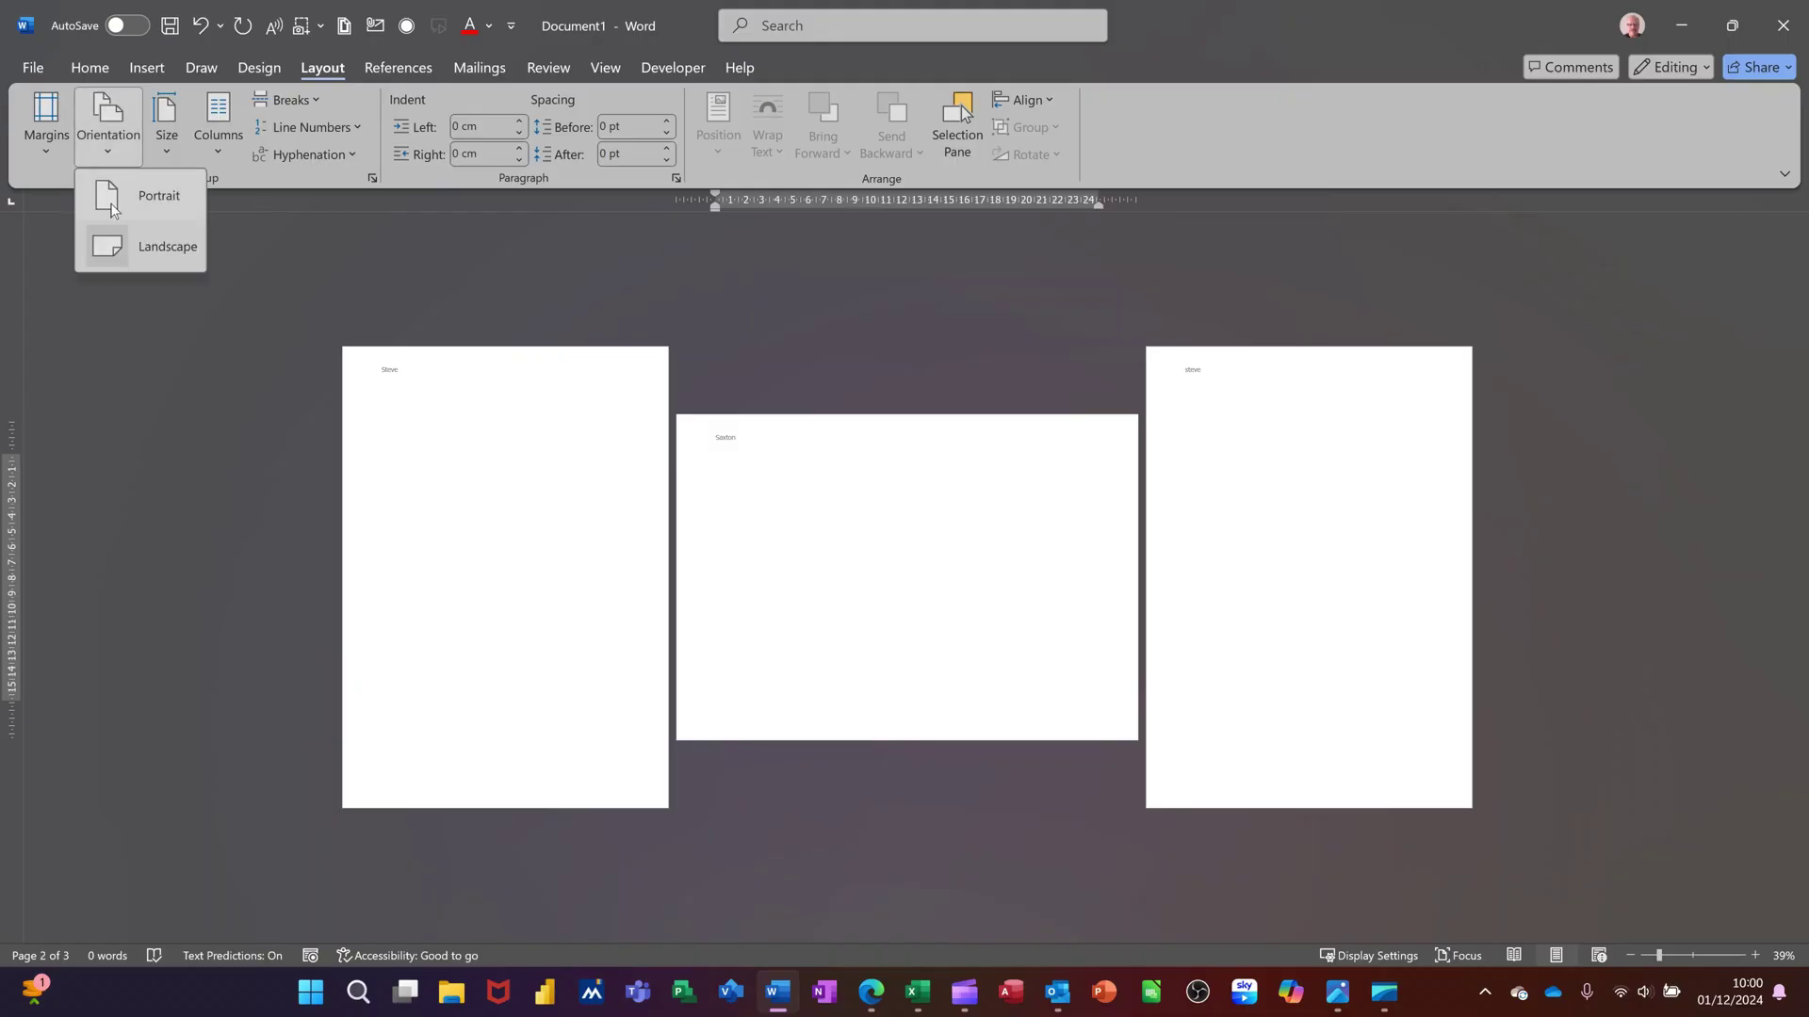
{"action": "left_click", "coordinate": [111, 198]}
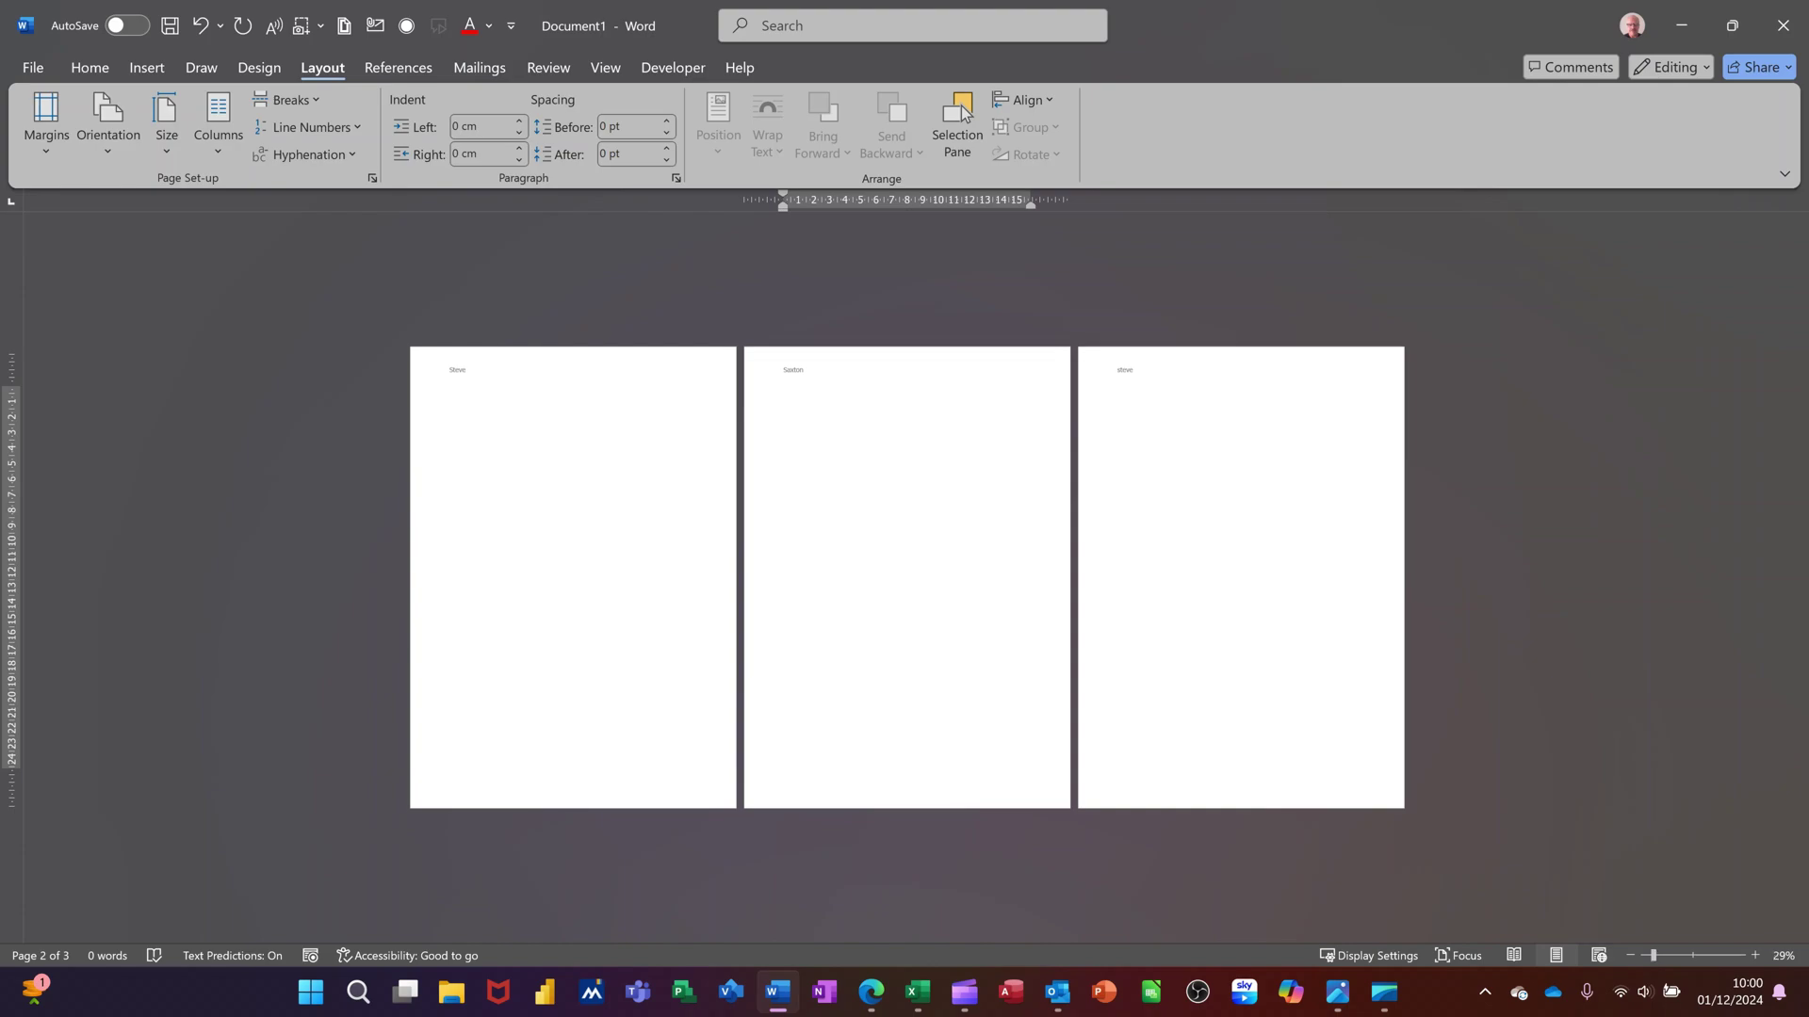
{"action": "scroll", "coordinate": [803, 421], "scroll_direction": "down", "scroll_amount": 1, "text": "ctrl"}
{"action": "scroll", "coordinate": [802, 421], "scroll_direction": "up", "scroll_amount": 3, "text": "ctrl"}
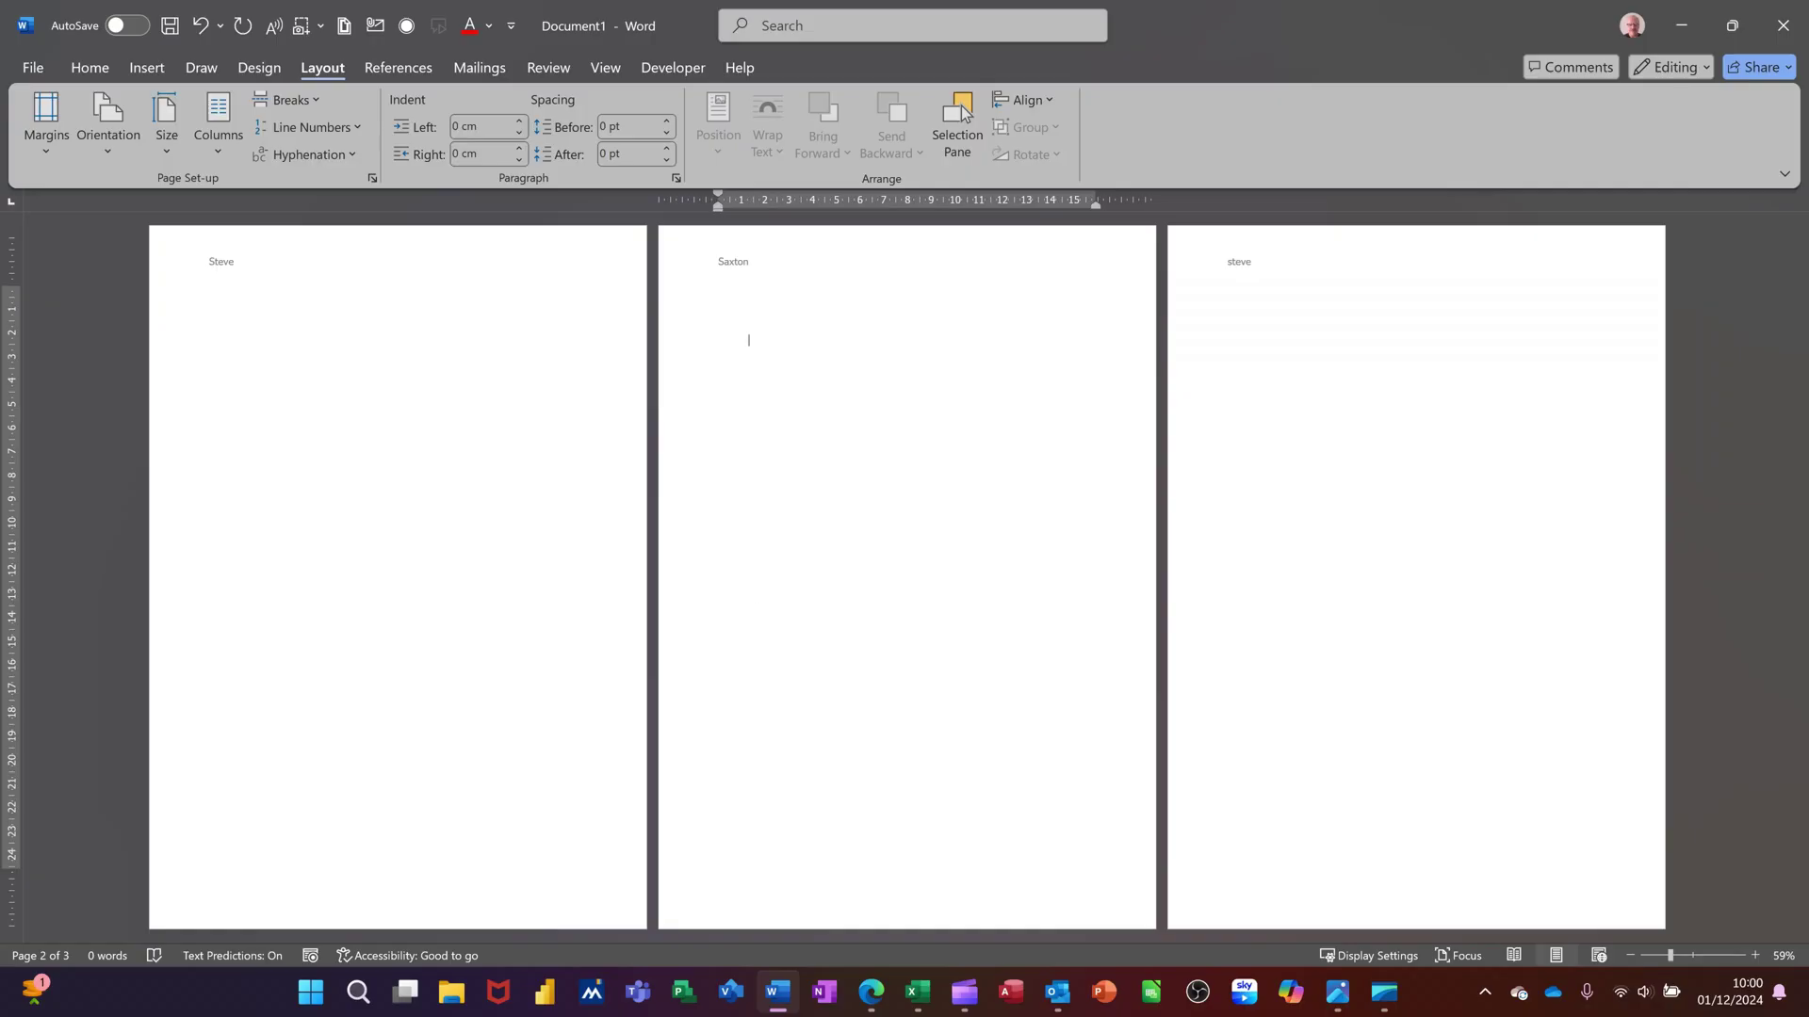
{"action": "key", "text": "Up"}
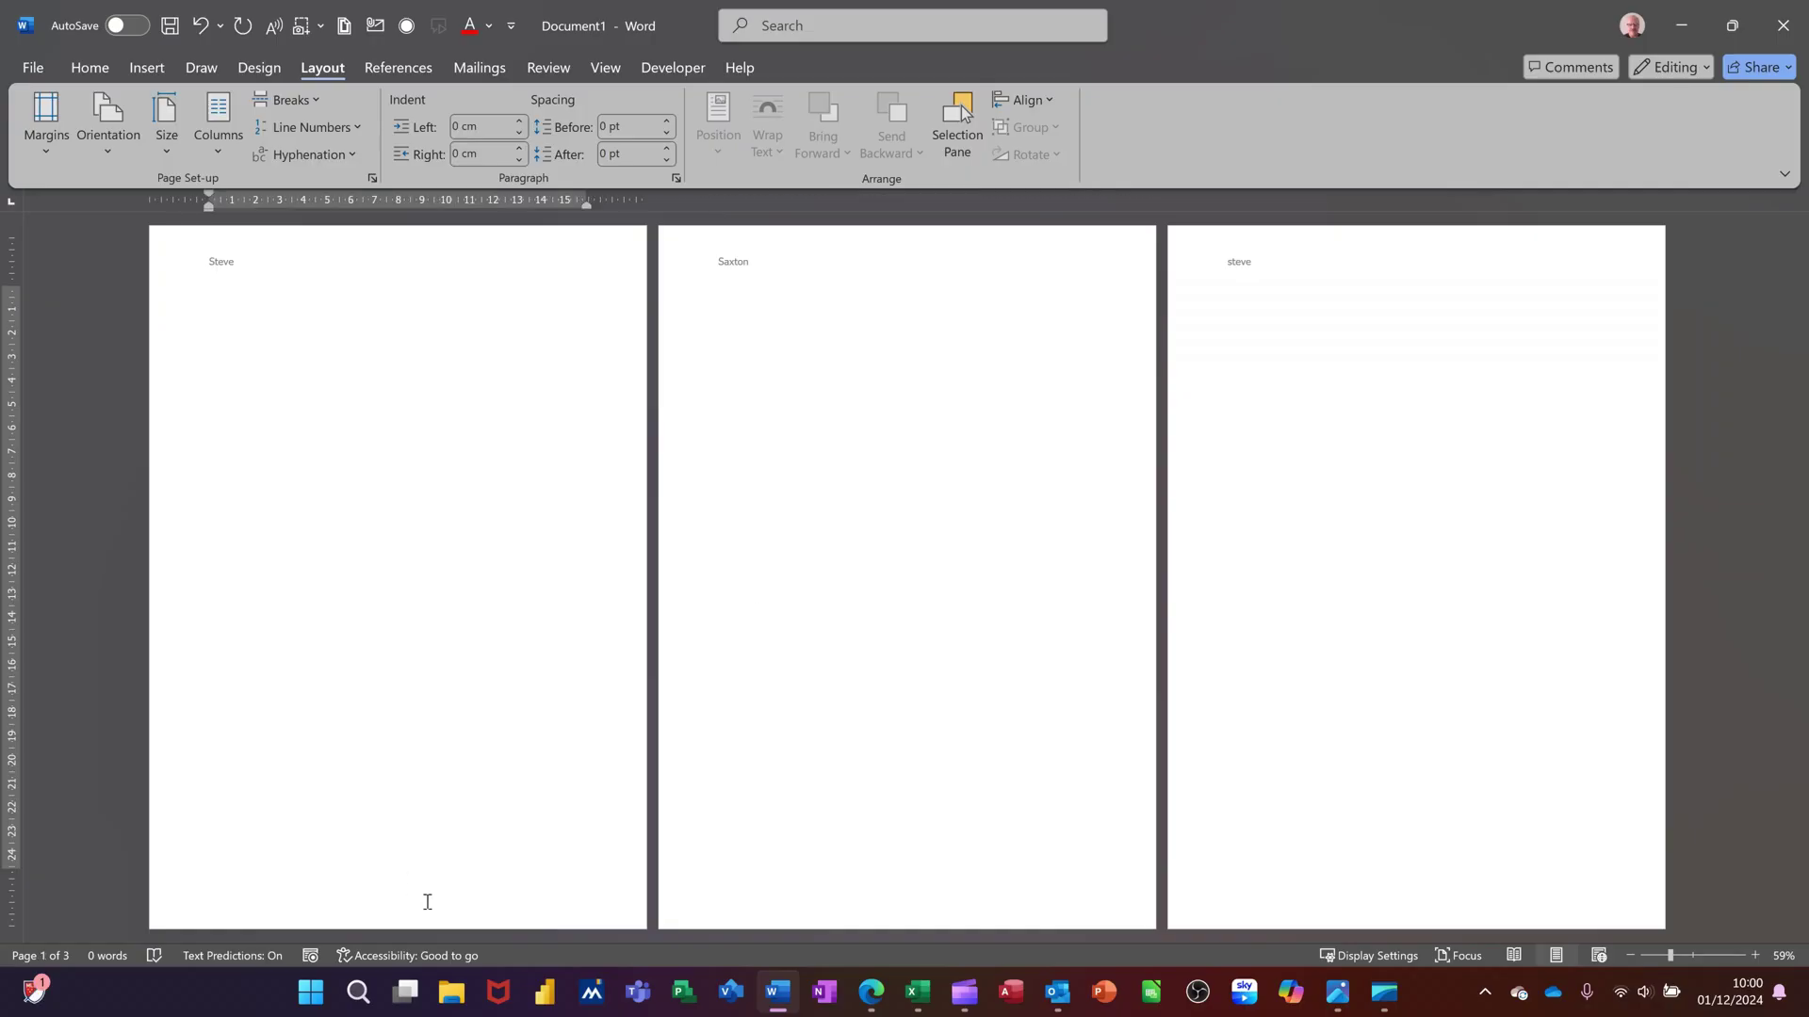
- Insert Plain Number 3 page numbers at the bottom of the pages via the footer
{"action": "double_click", "coordinate": [405, 907]}
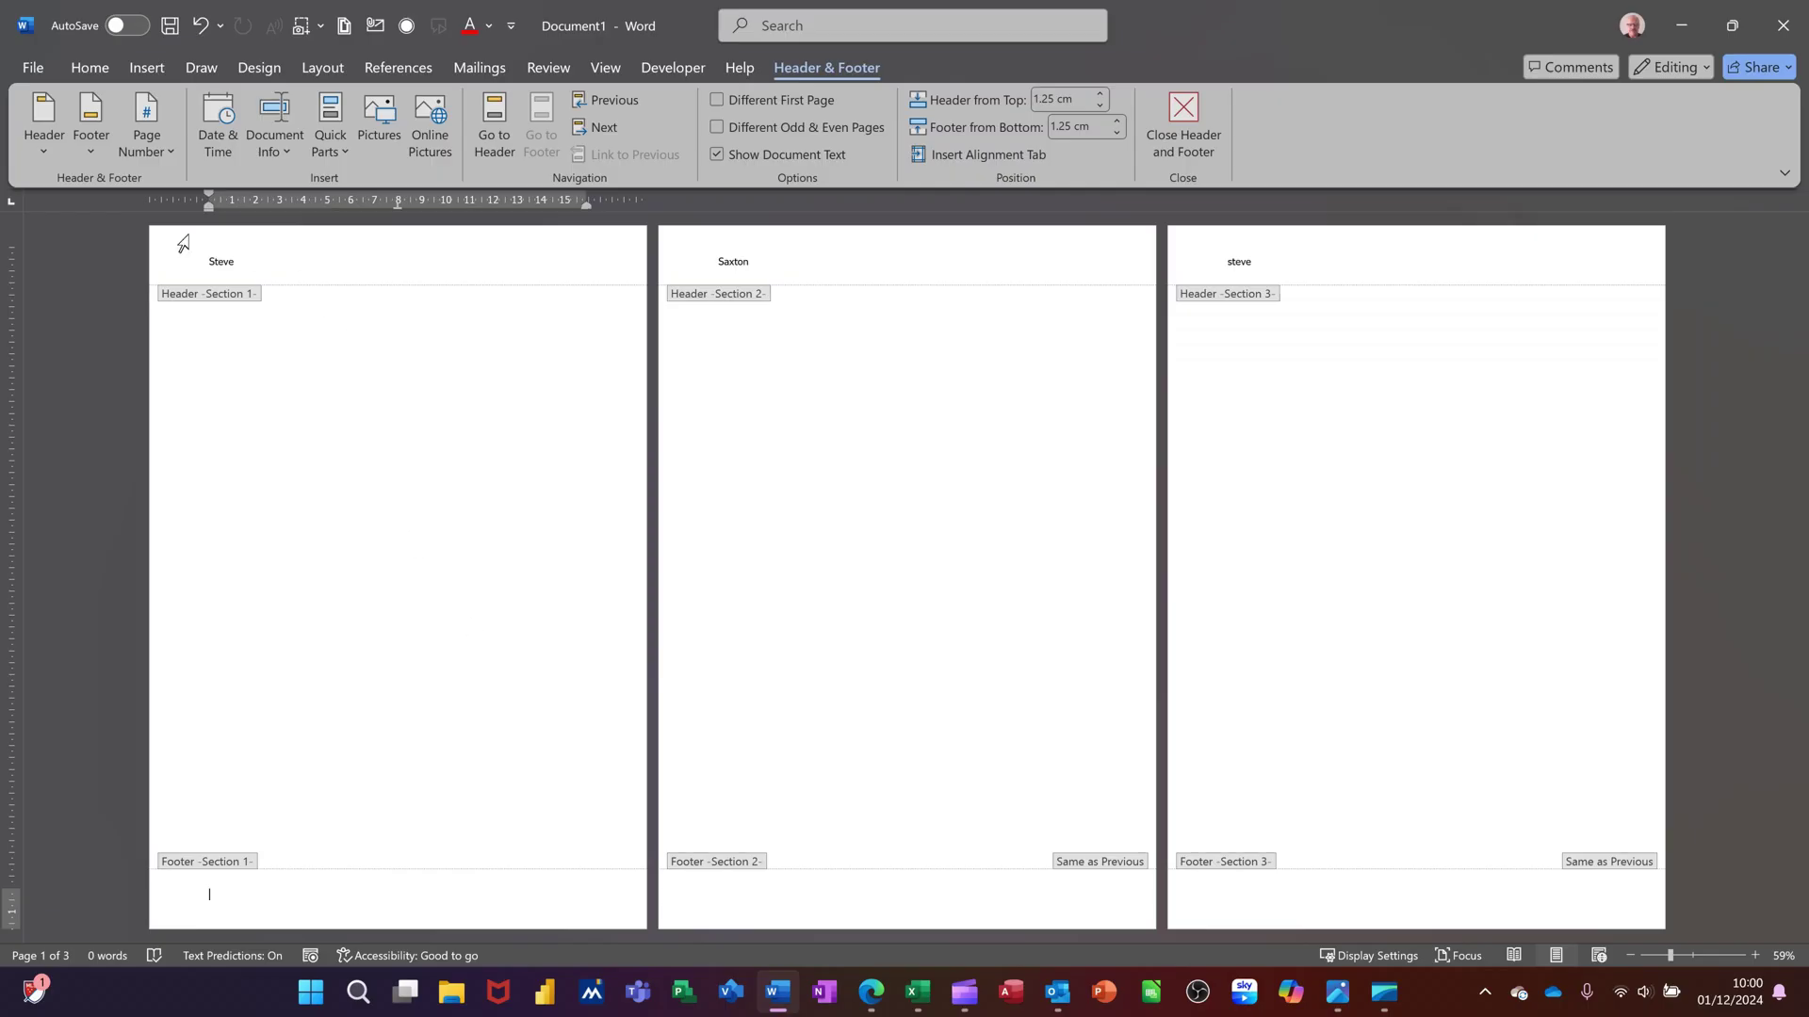
{"action": "left_click", "coordinate": [161, 150]}
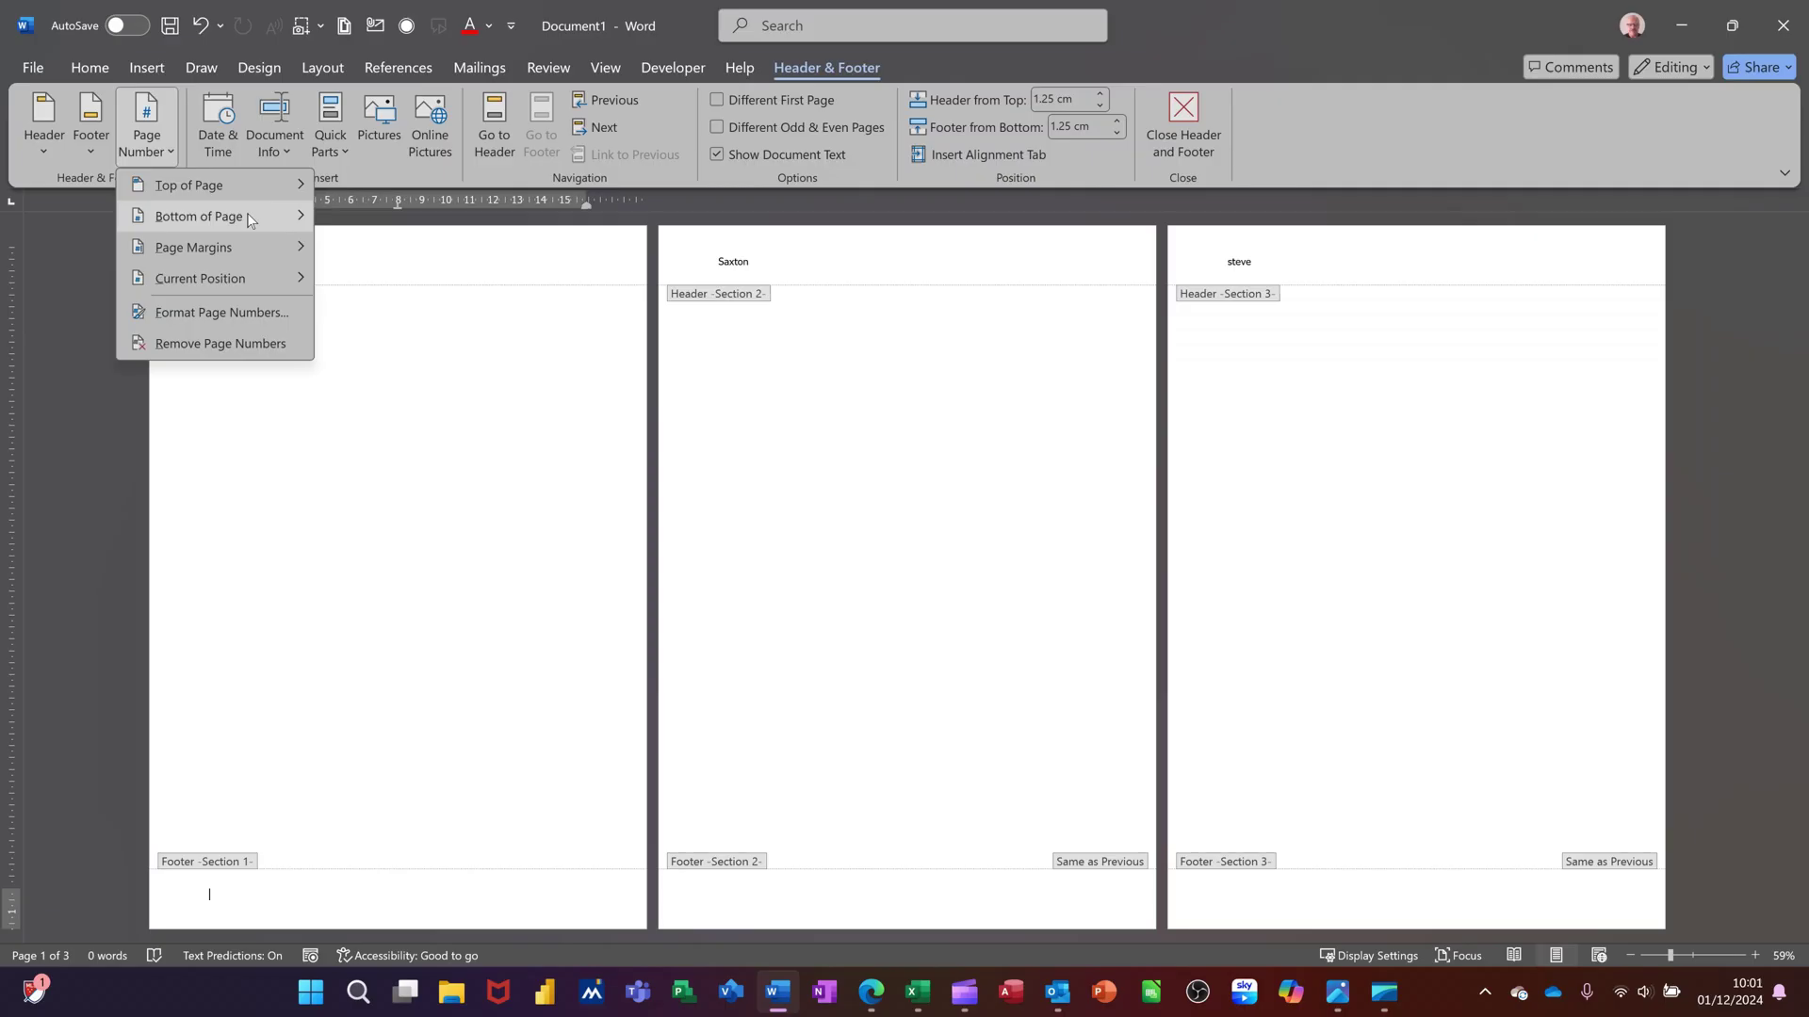
{"action": "mouse_move", "coordinate": [257, 220]}
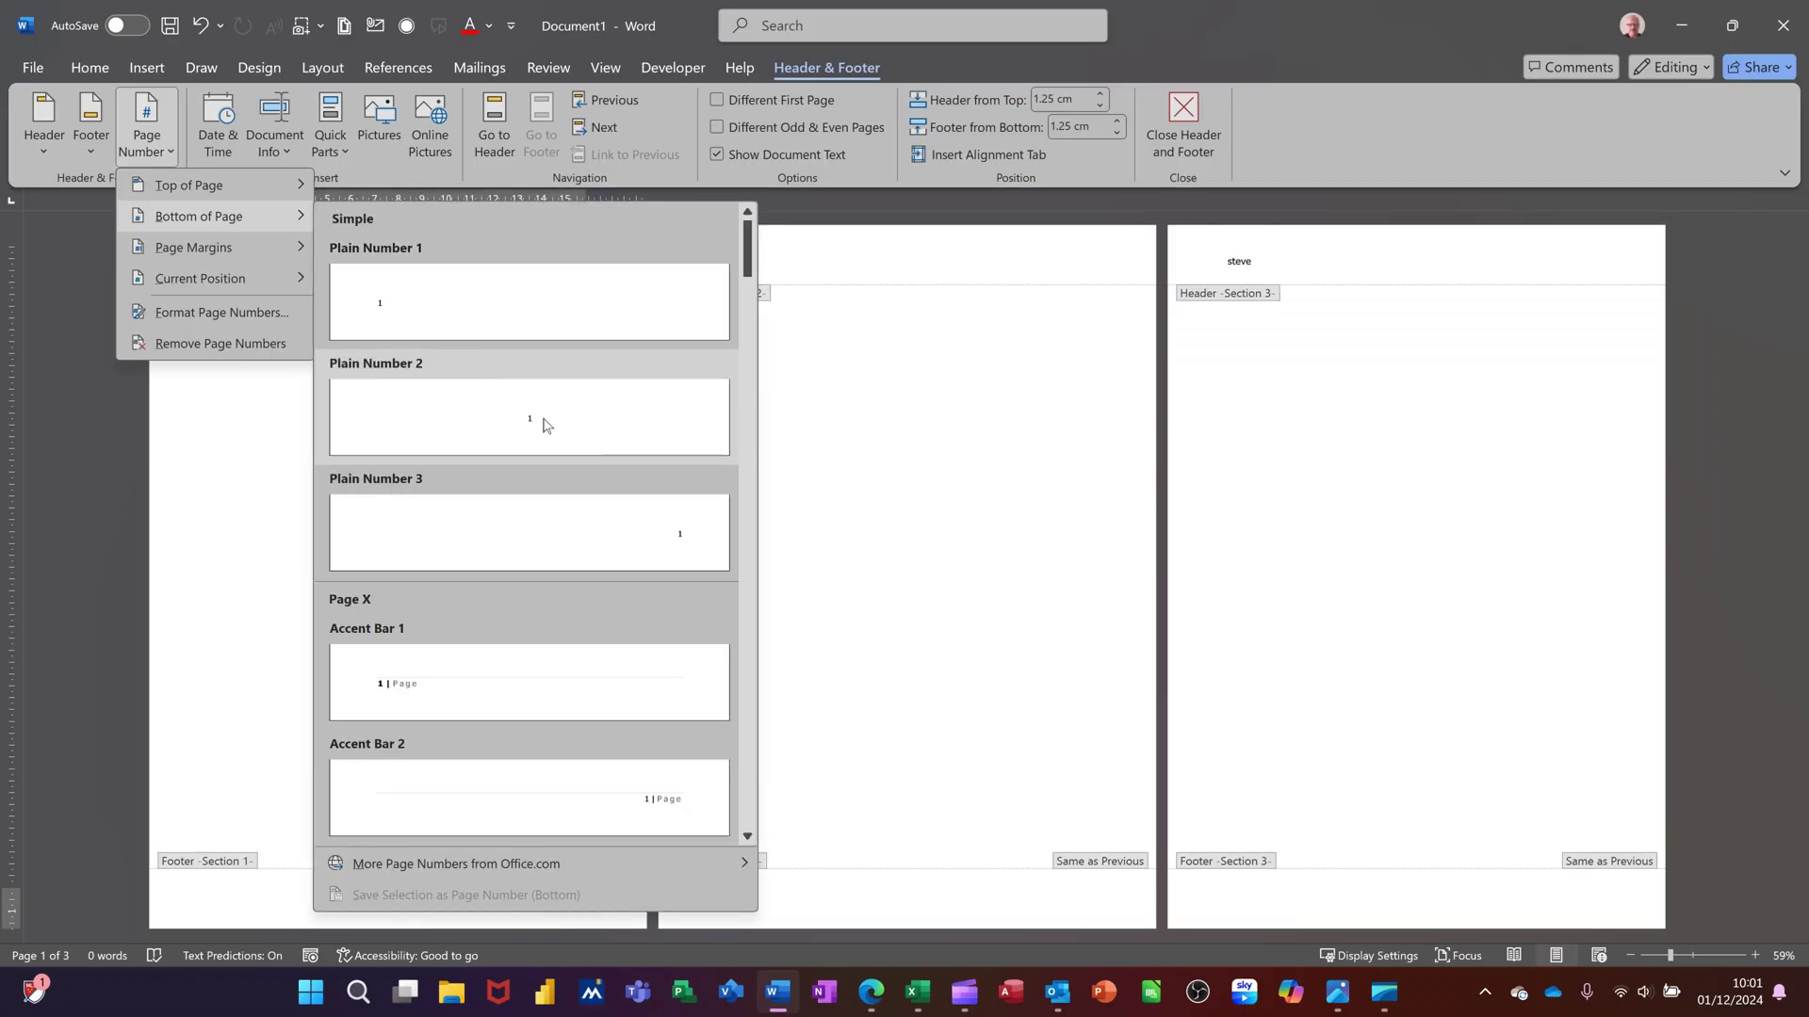
{"action": "left_click", "coordinate": [619, 539]}
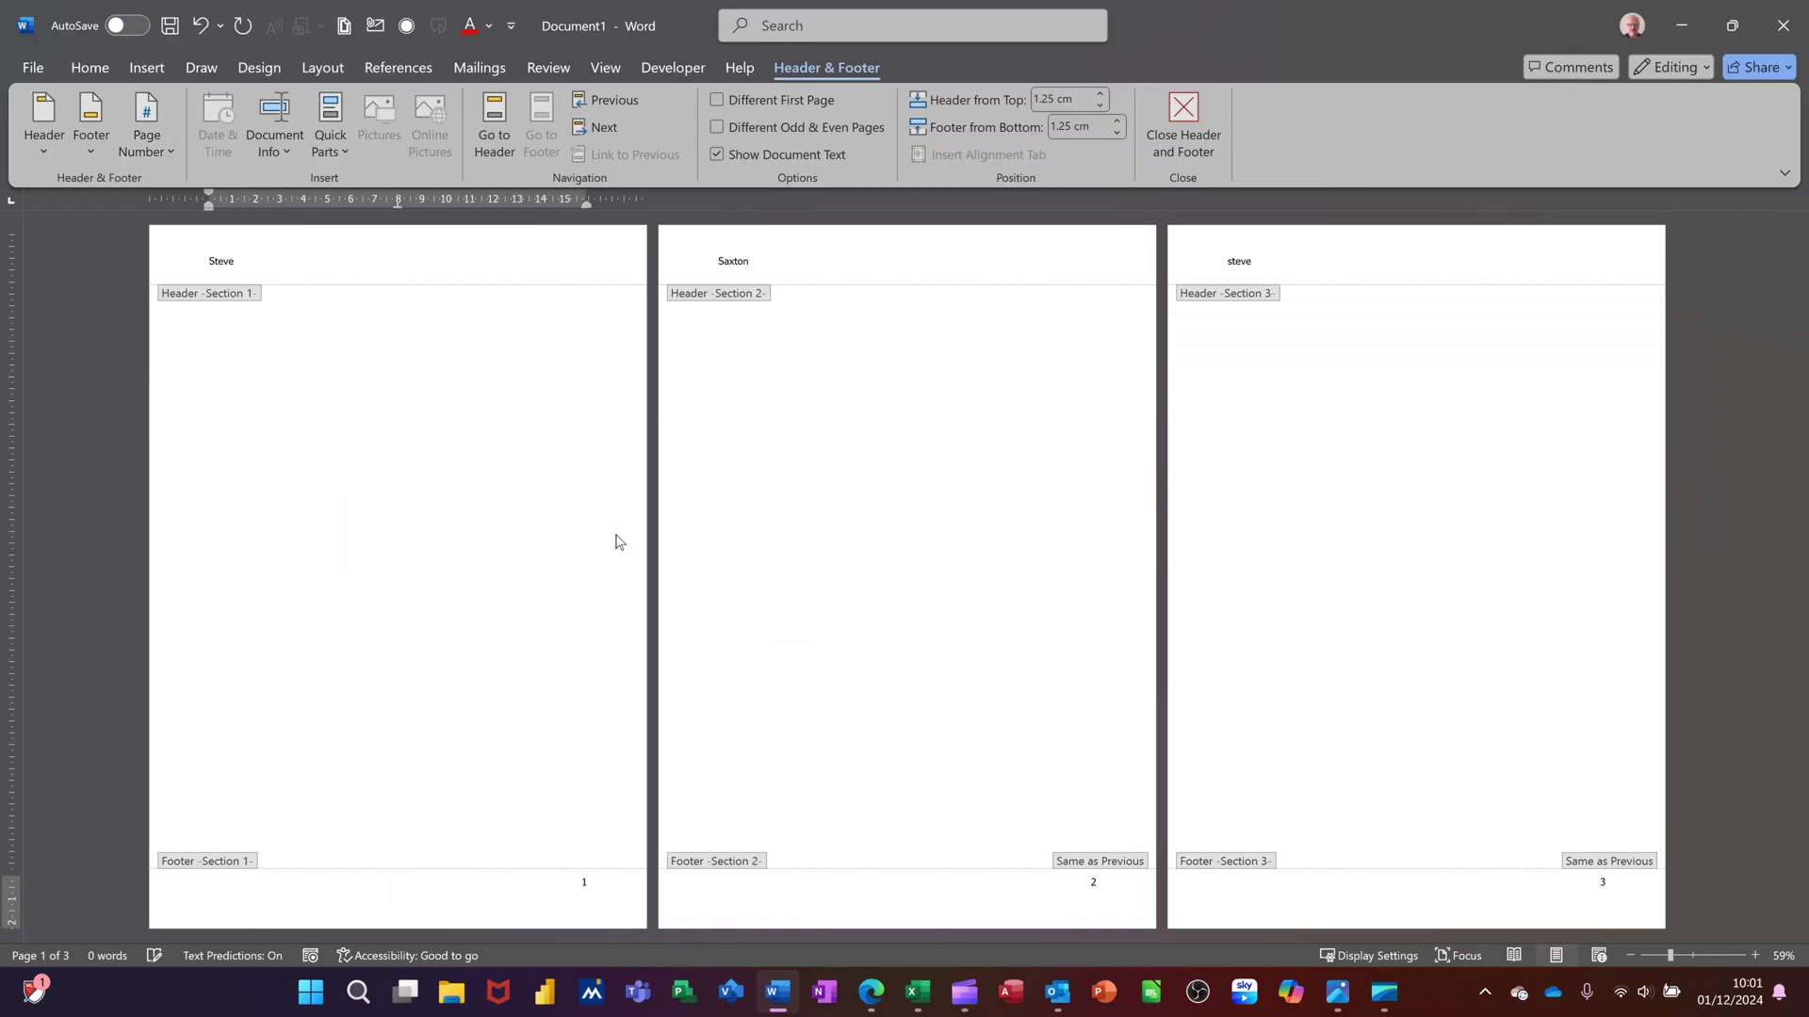
- Format section 1's page number in the I, II, III style
{"action": "left_click", "coordinate": [581, 882]}
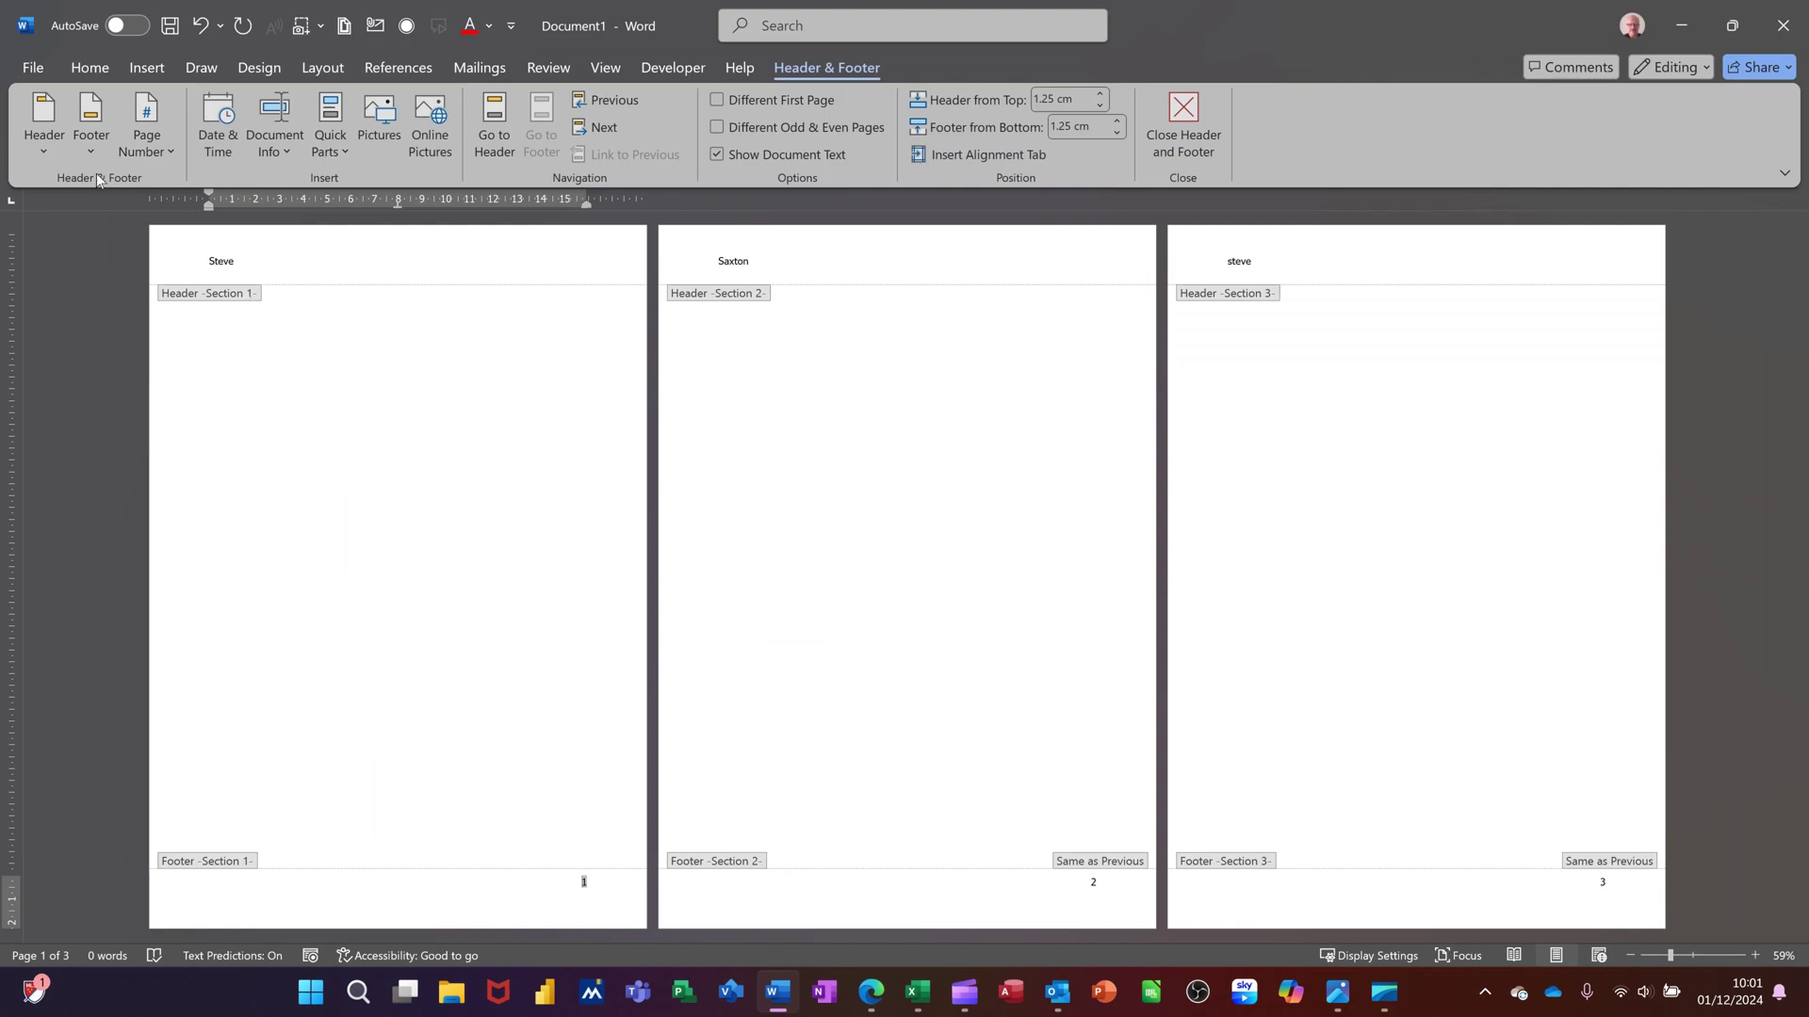
{"action": "left_click", "coordinate": [158, 155]}
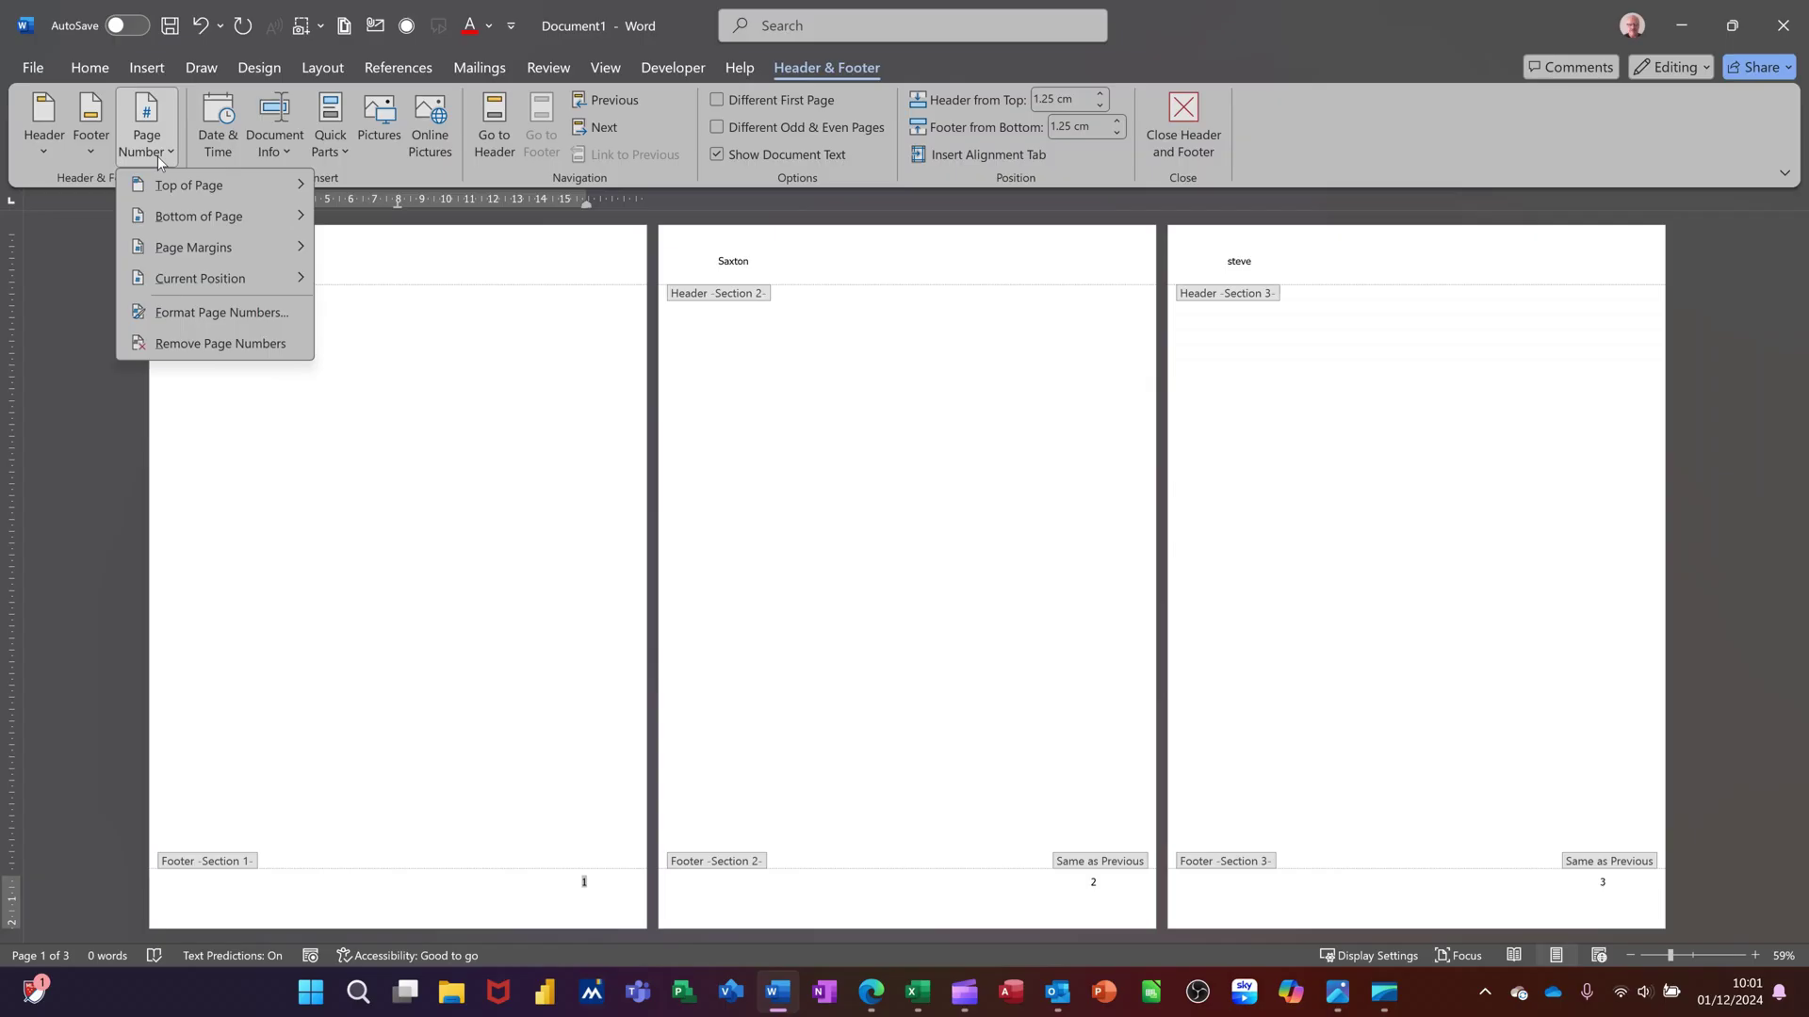
{"action": "left_click", "coordinate": [178, 314]}
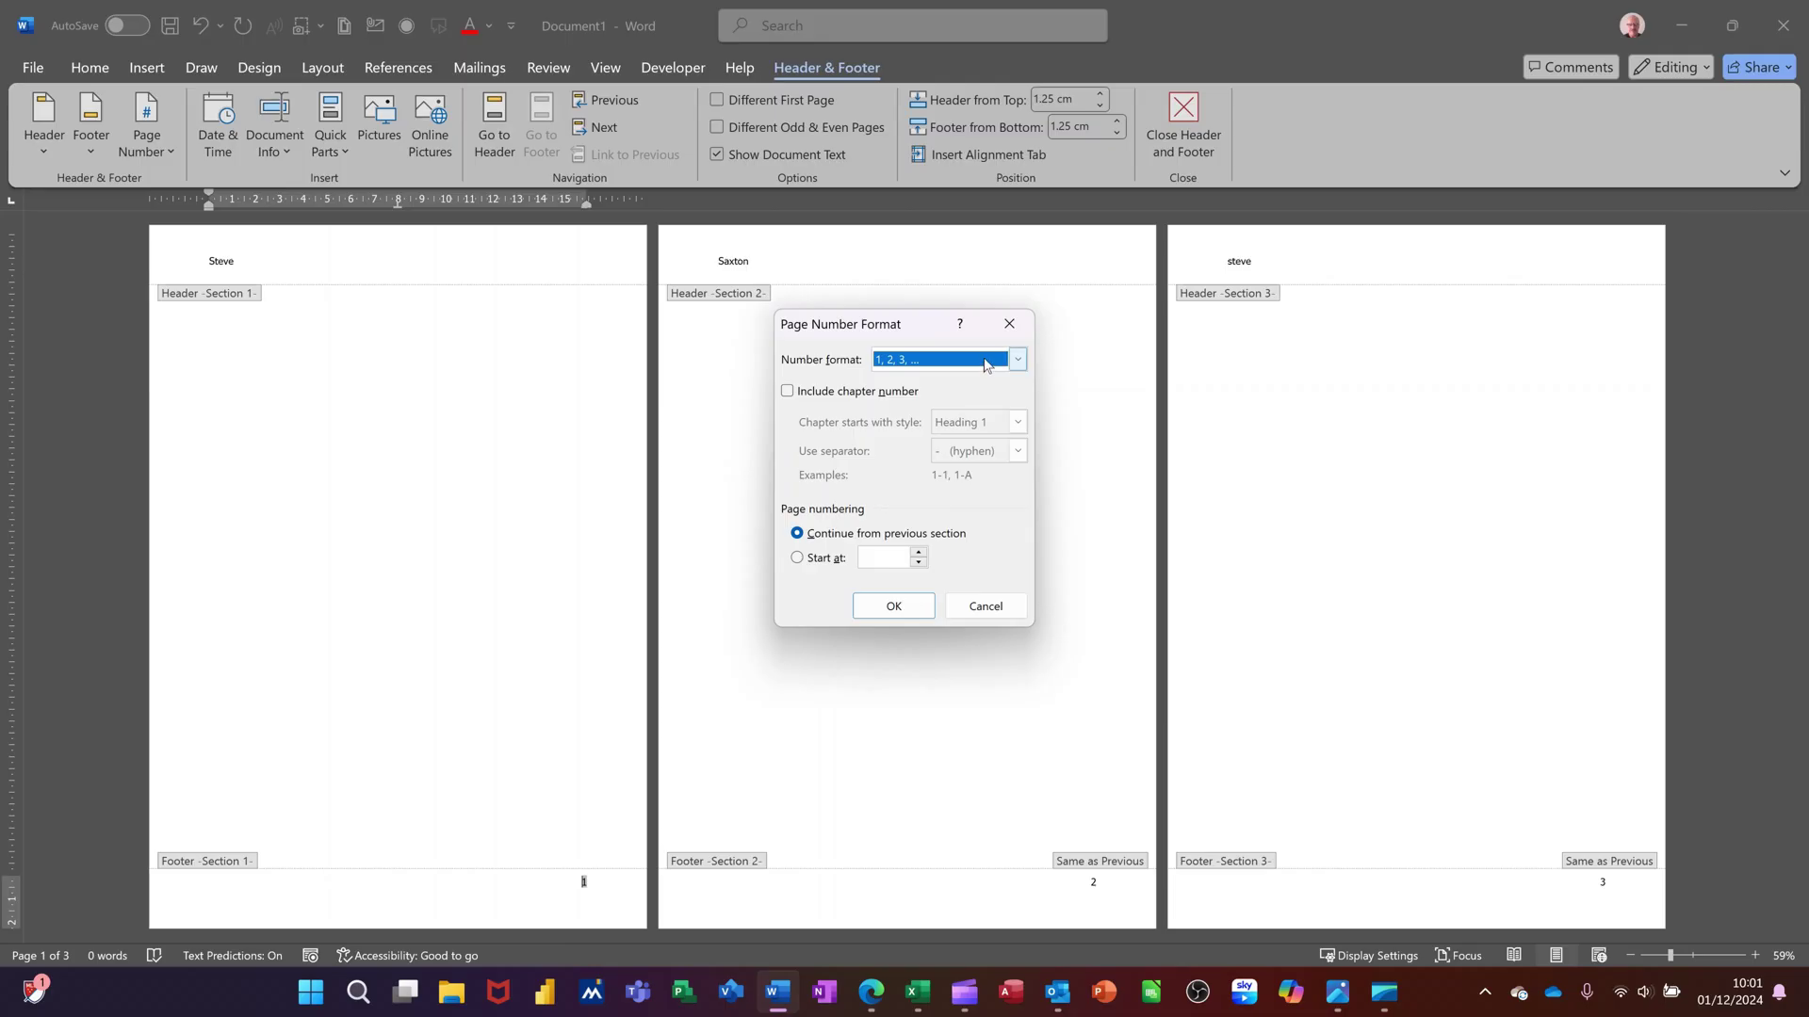
{"action": "left_click", "coordinate": [1018, 362]}
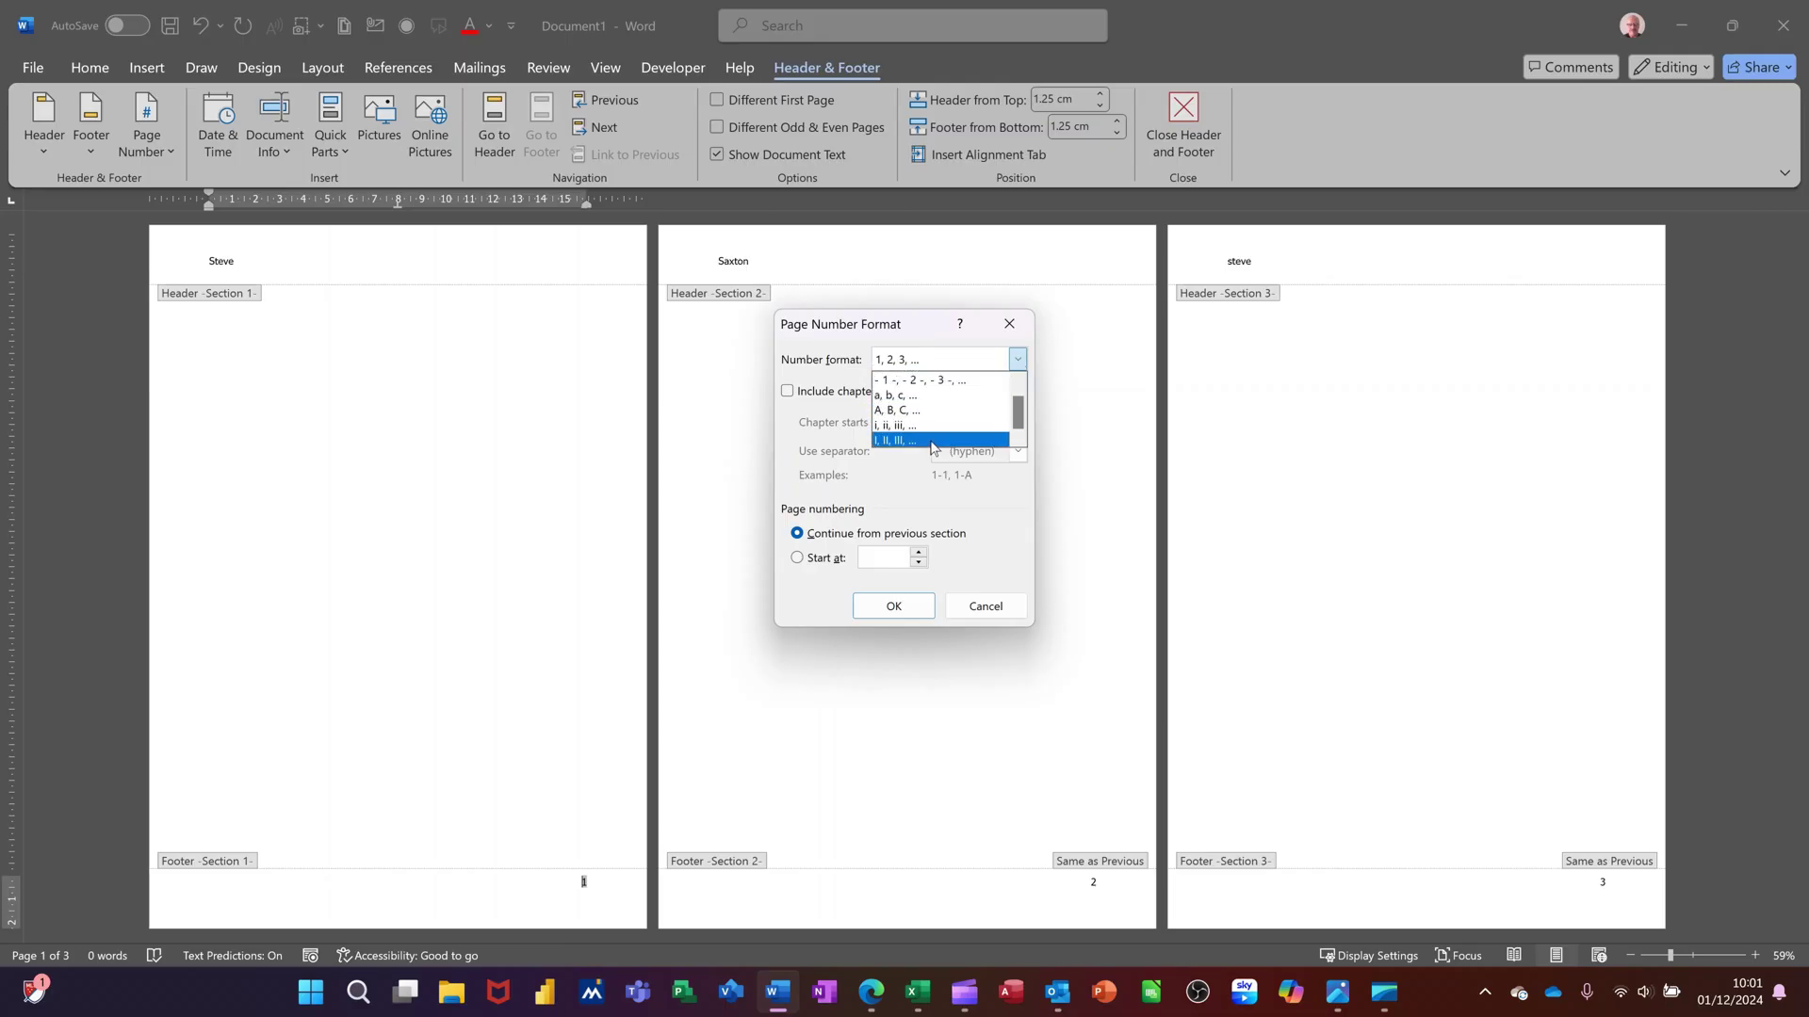
{"action": "left_click", "coordinate": [933, 443]}
{"action": "left_click", "coordinate": [884, 608]}
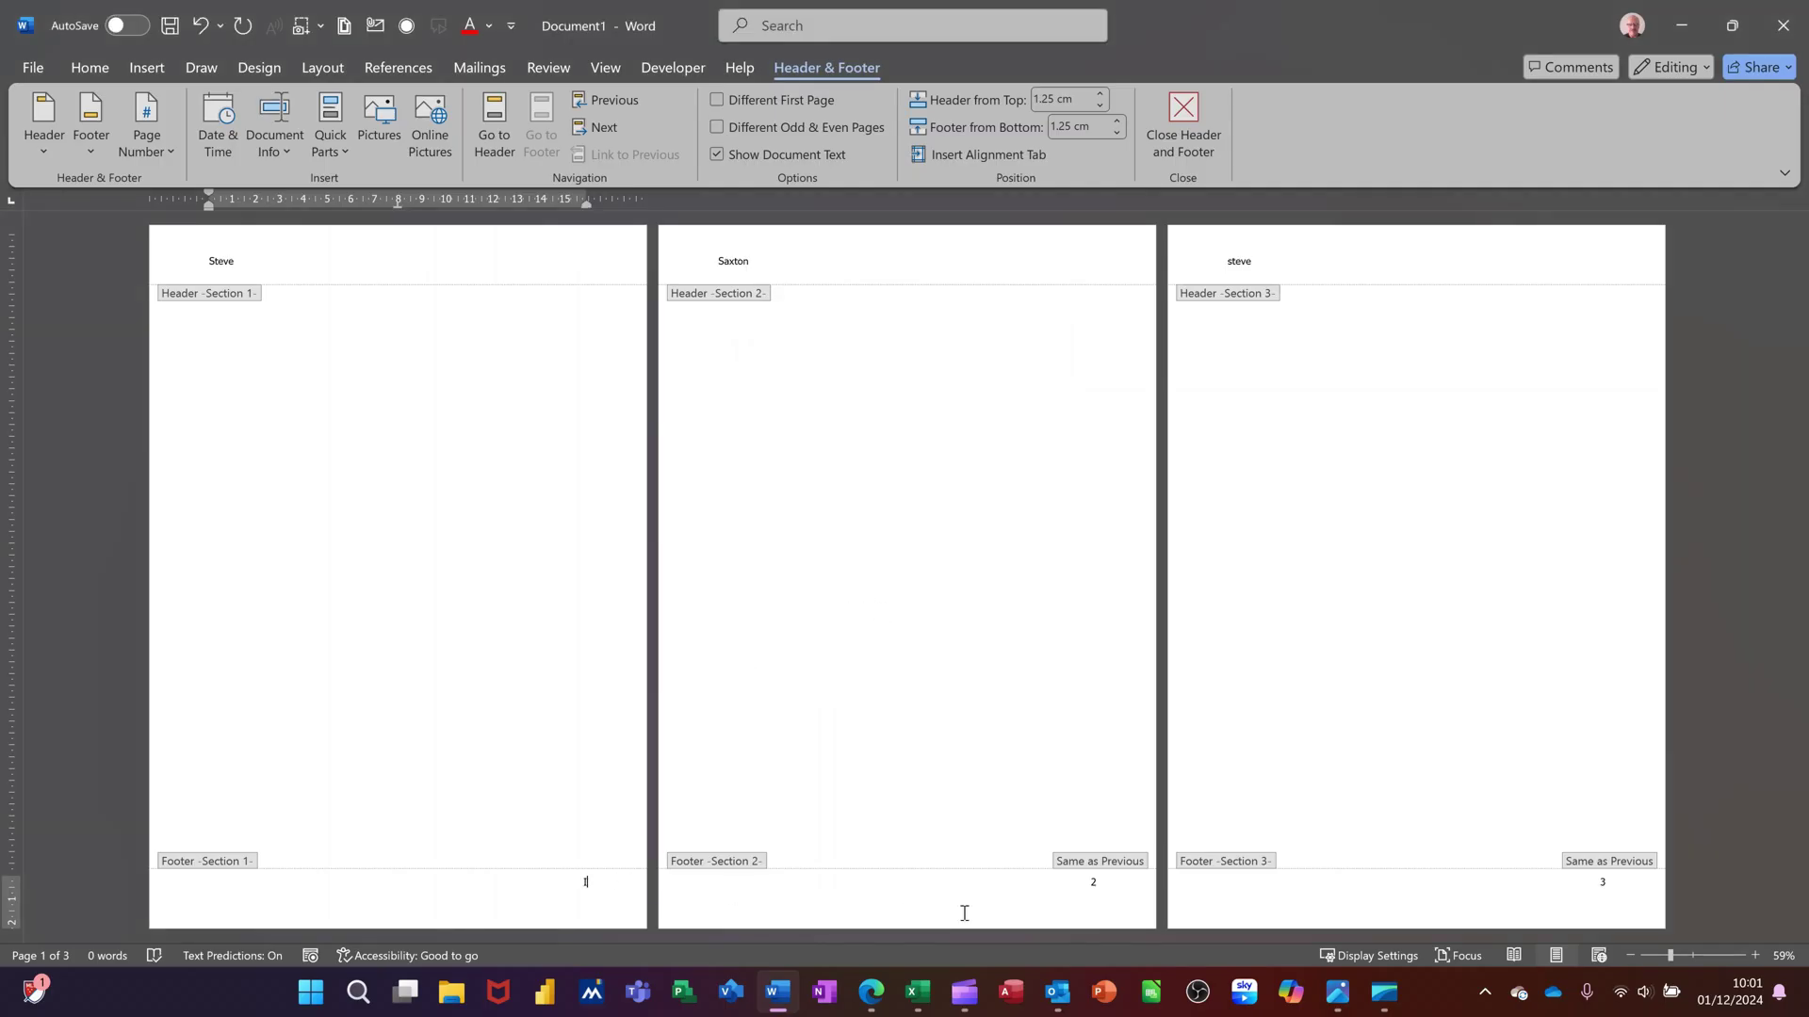
{"action": "left_click", "coordinate": [1032, 904]}
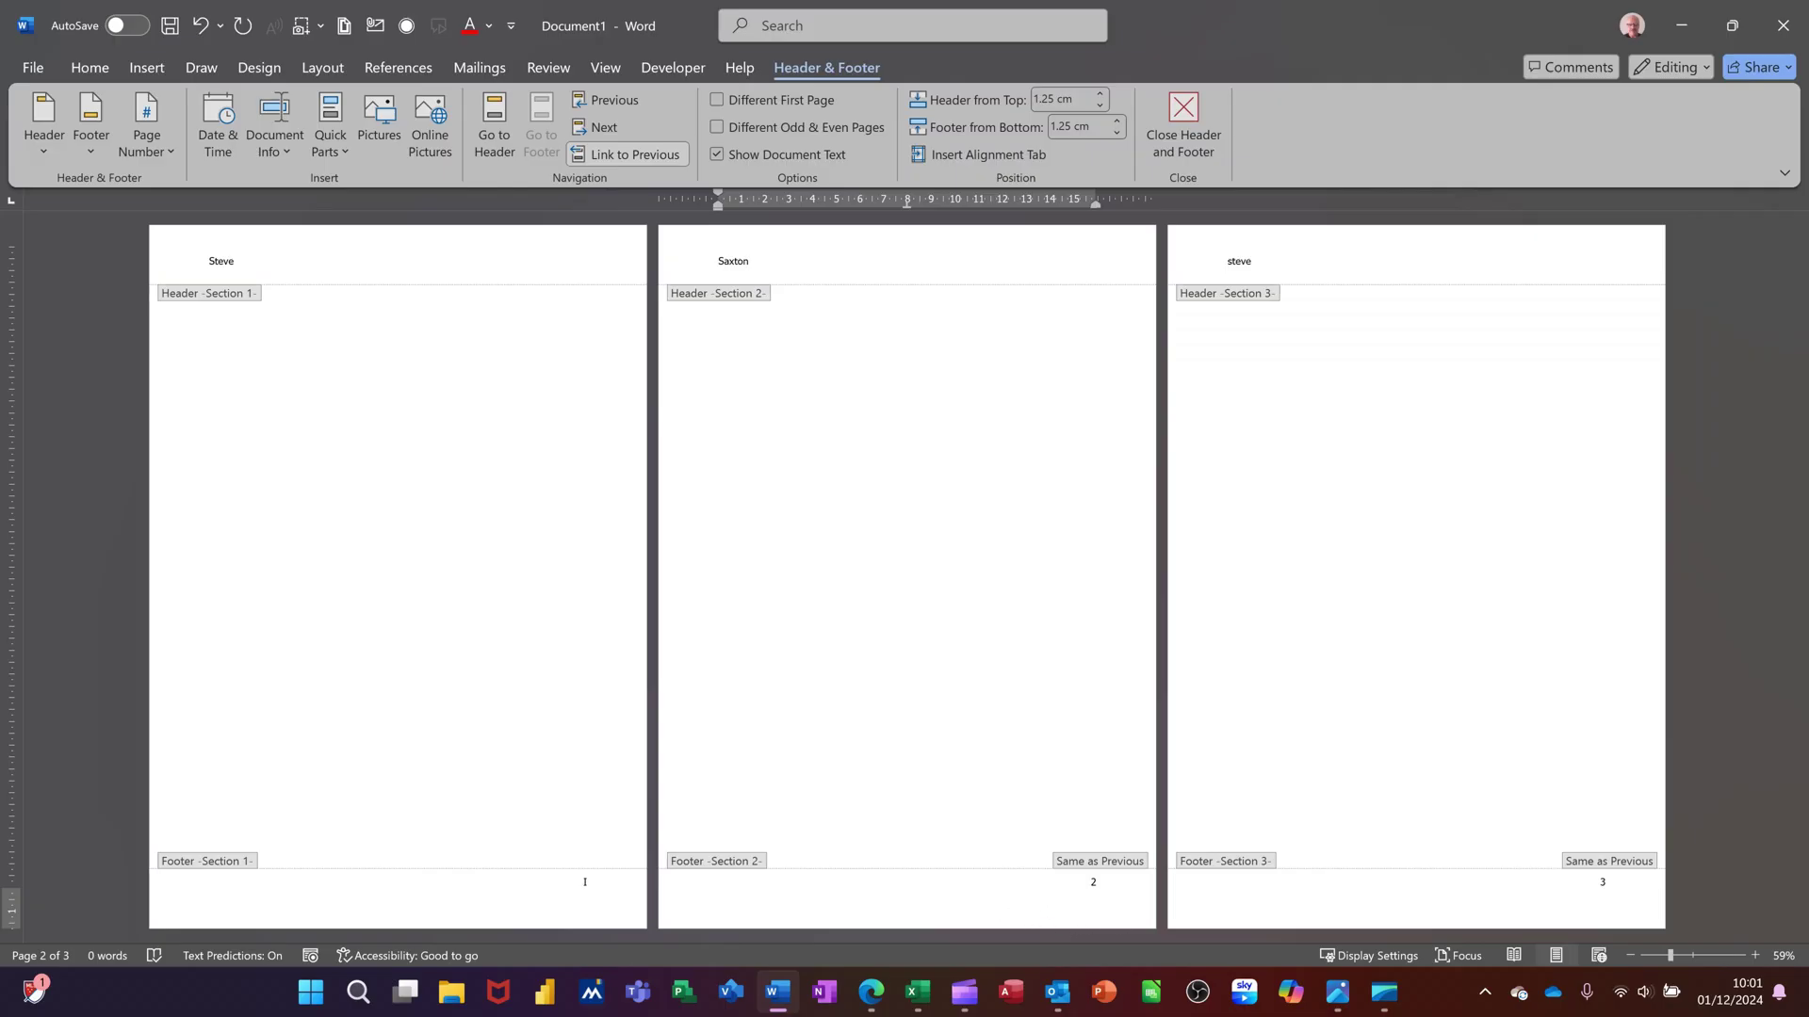
- Unlink section 2's footer from section 1 and set its page numbering to start at 1
{"action": "left_click", "coordinate": [622, 154]}
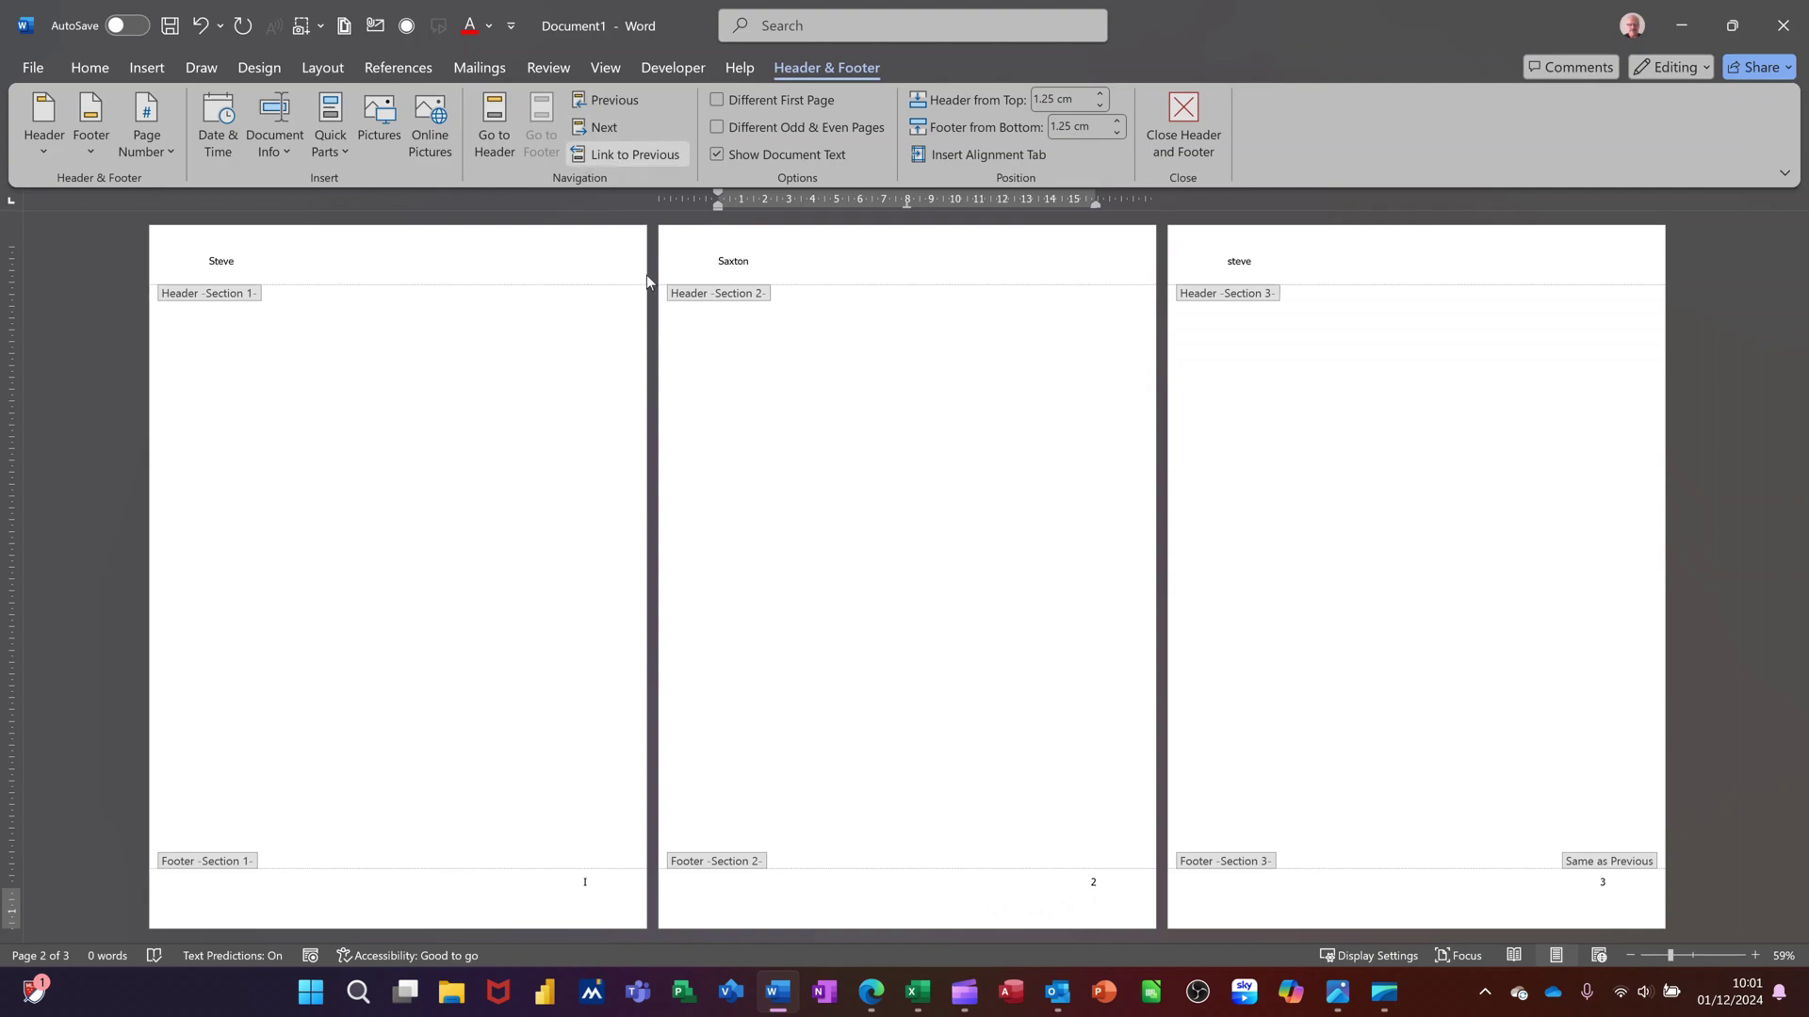
{"action": "left_click", "coordinate": [1102, 893]}
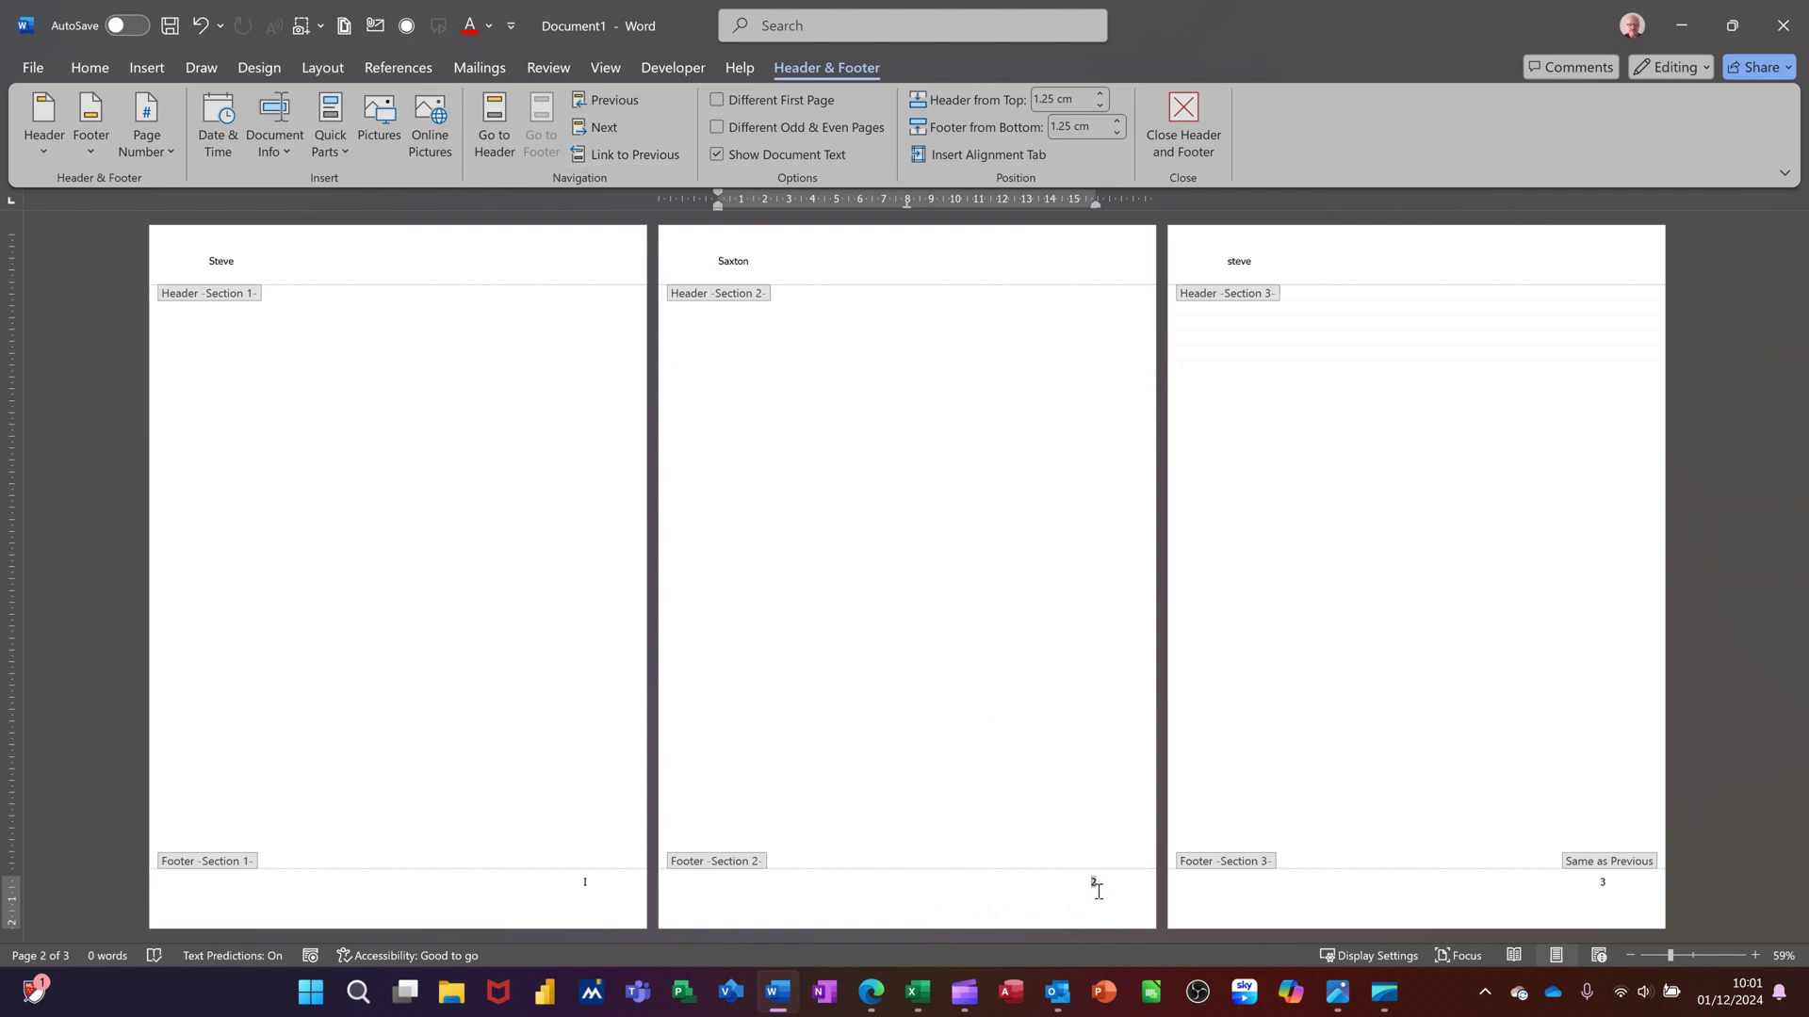
{"action": "double_click", "coordinate": [1094, 883]}
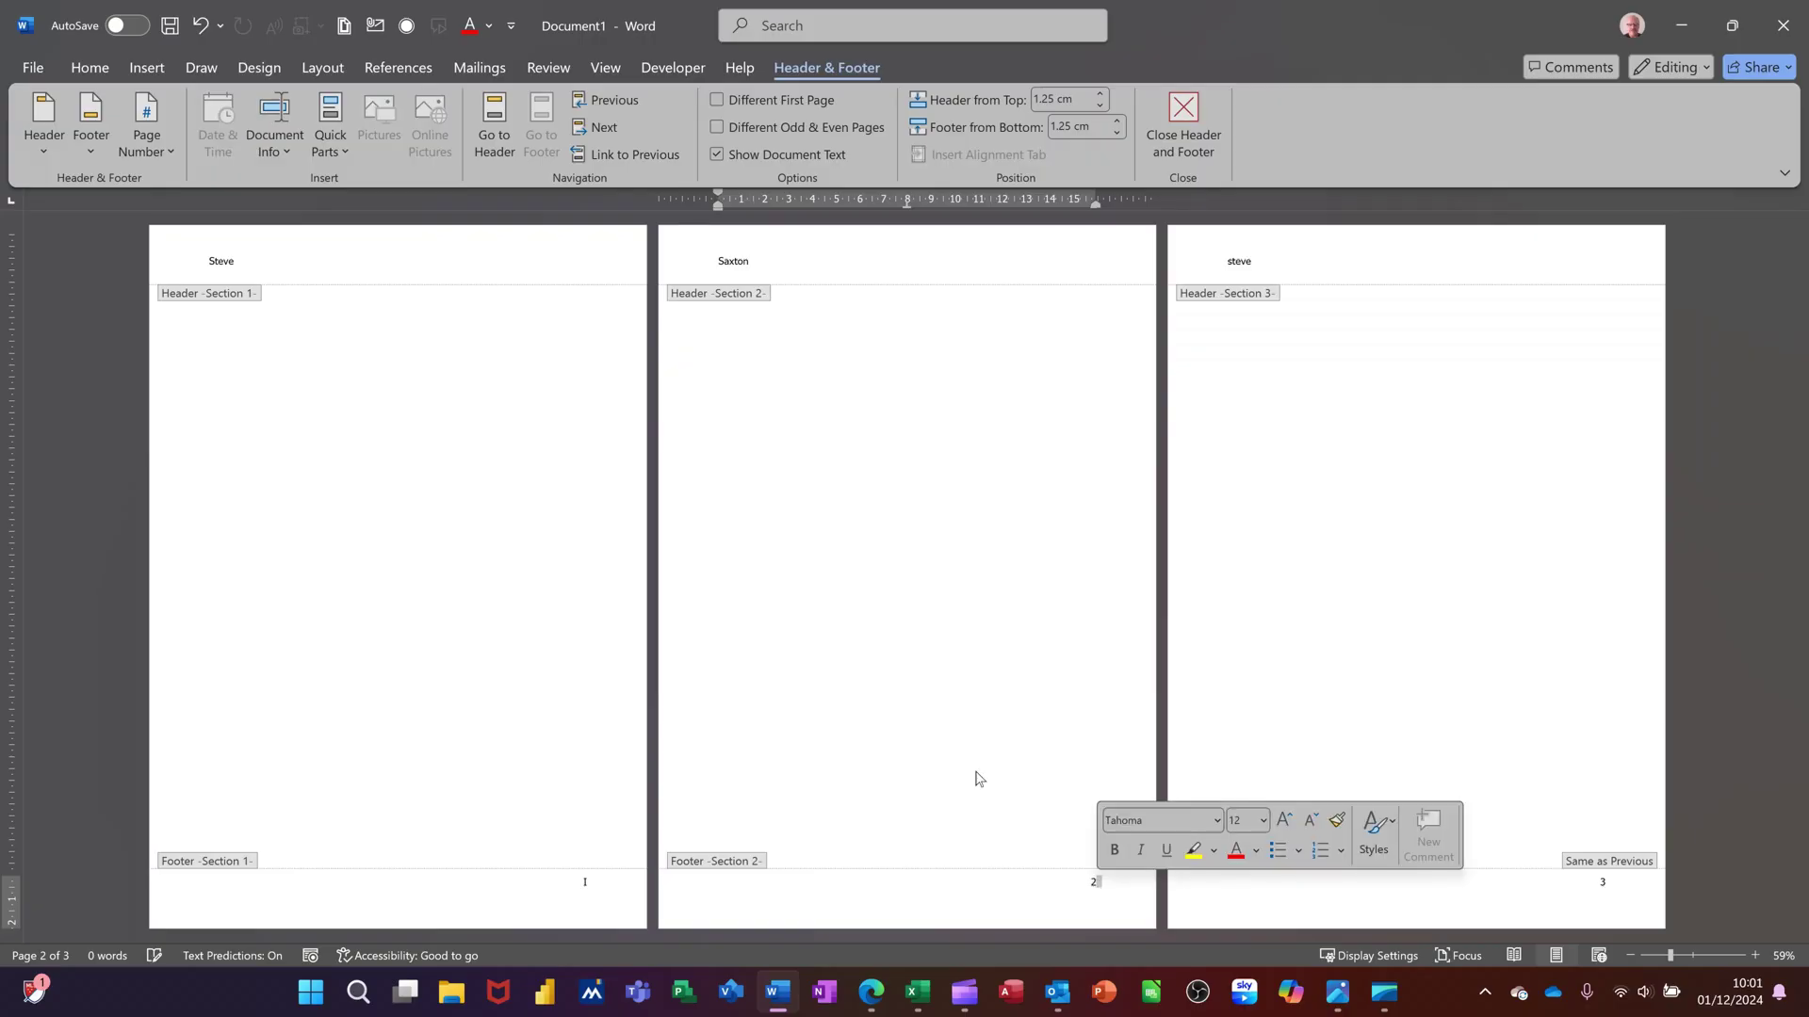
{"action": "left_click", "coordinate": [1096, 883]}
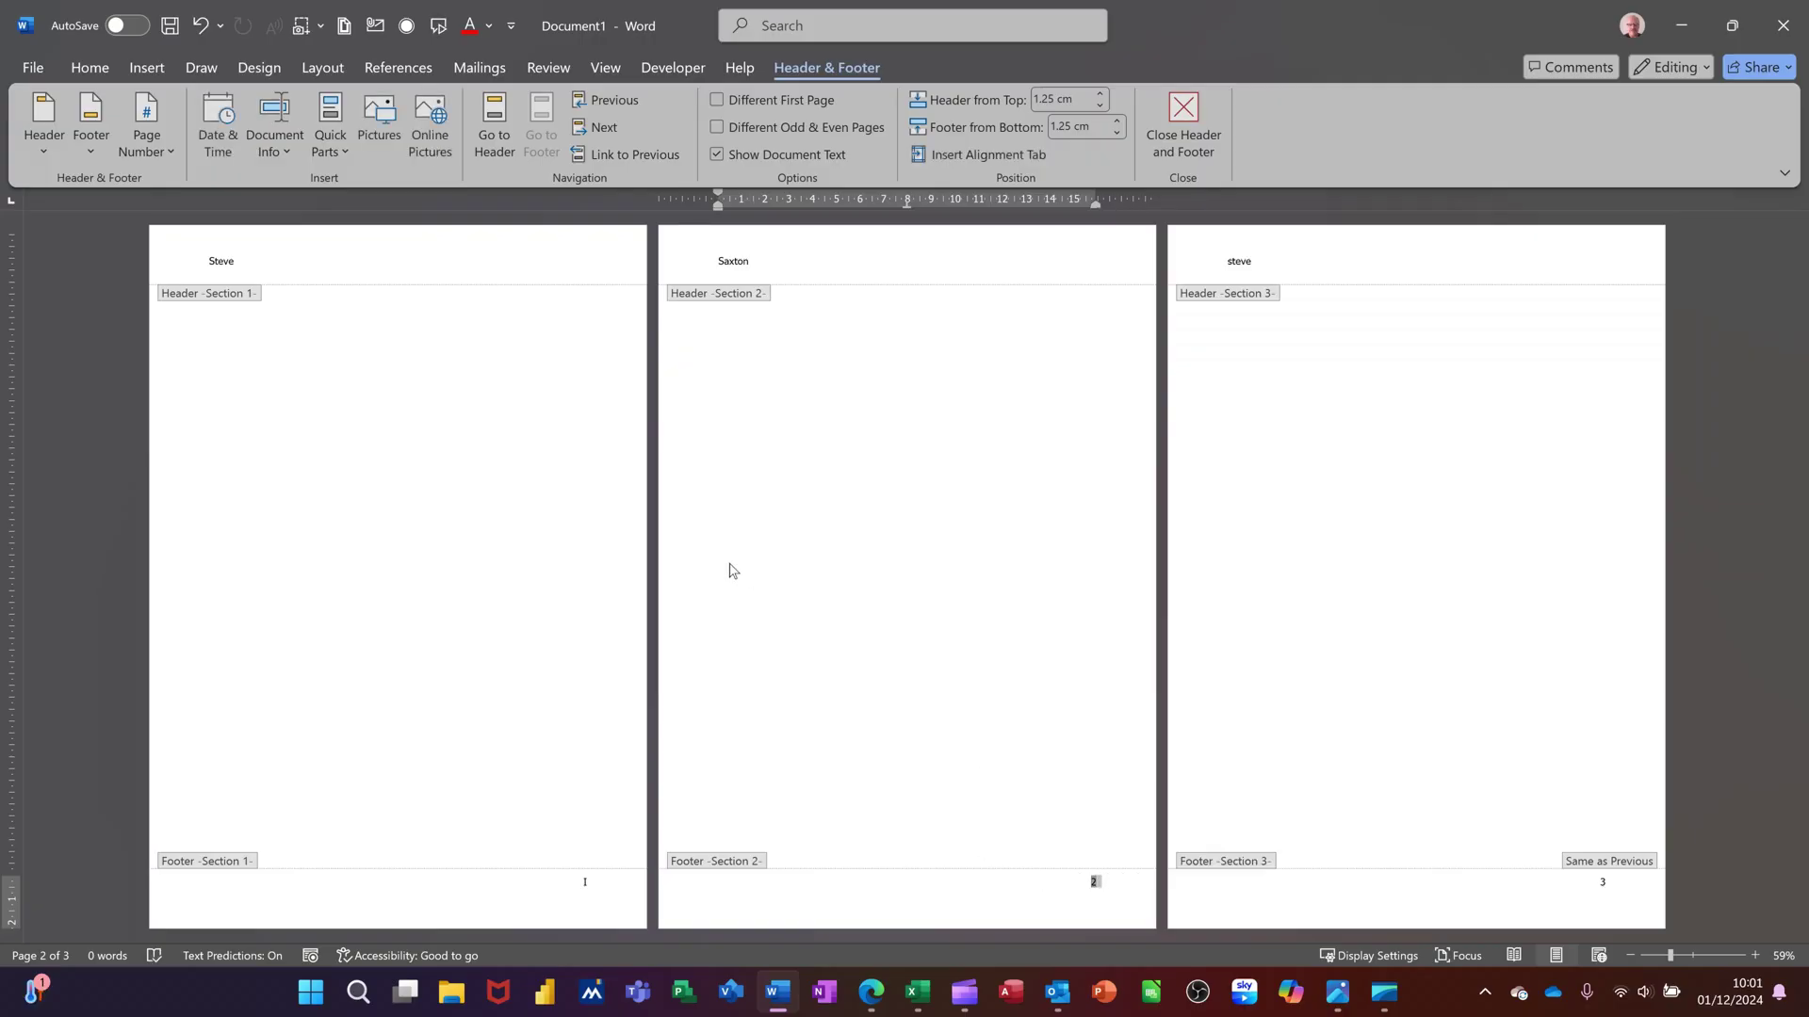
{"action": "left_click", "coordinate": [172, 152]}
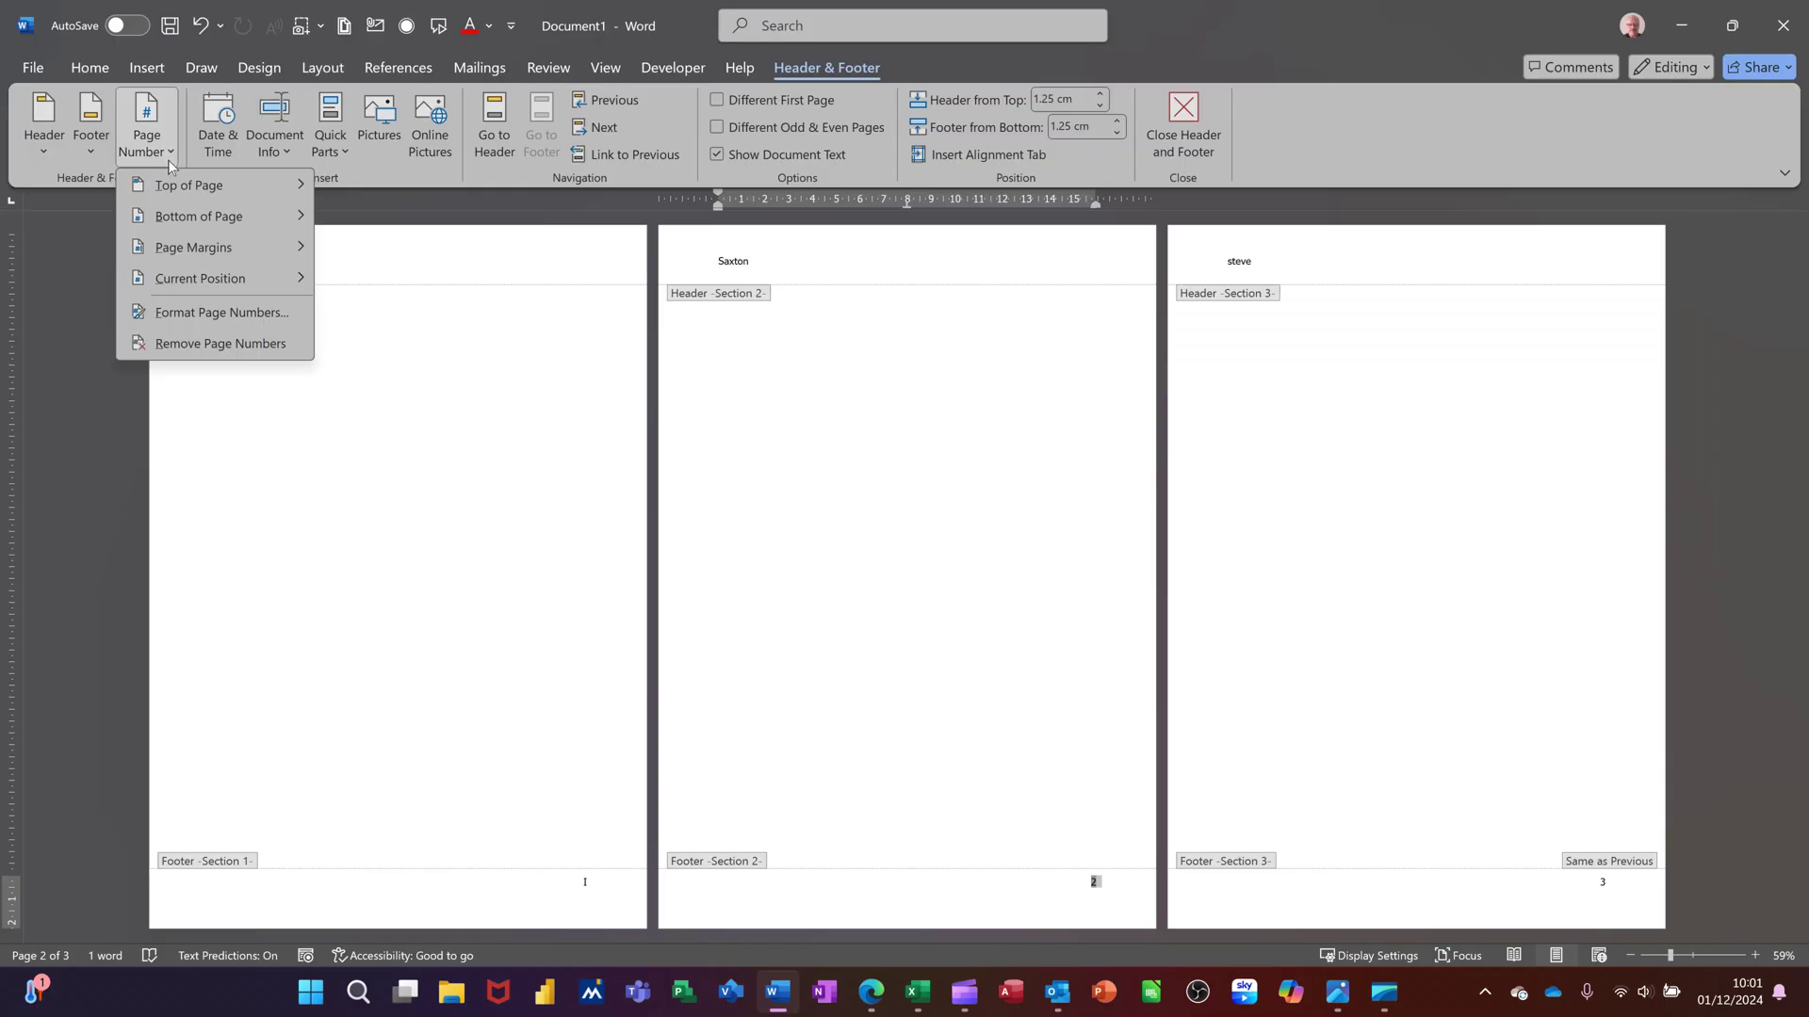
{"action": "left_click", "coordinate": [219, 319]}
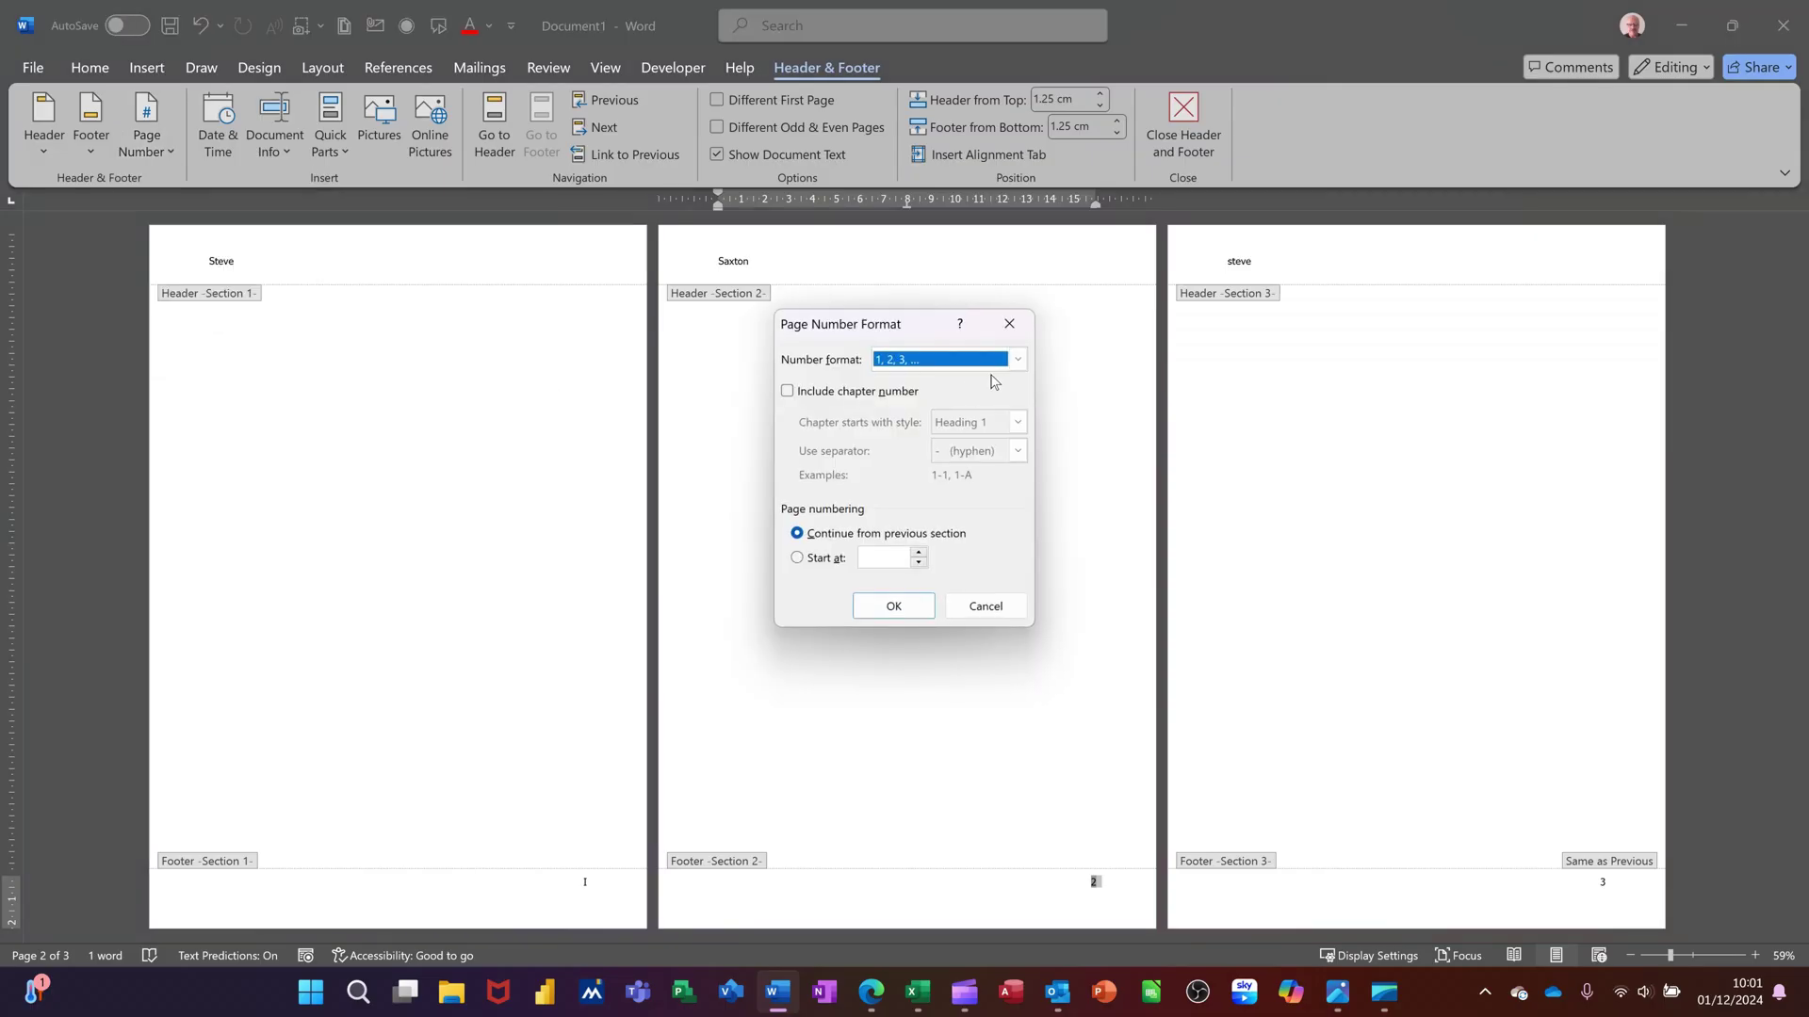
{"action": "left_click", "coordinate": [797, 557]}
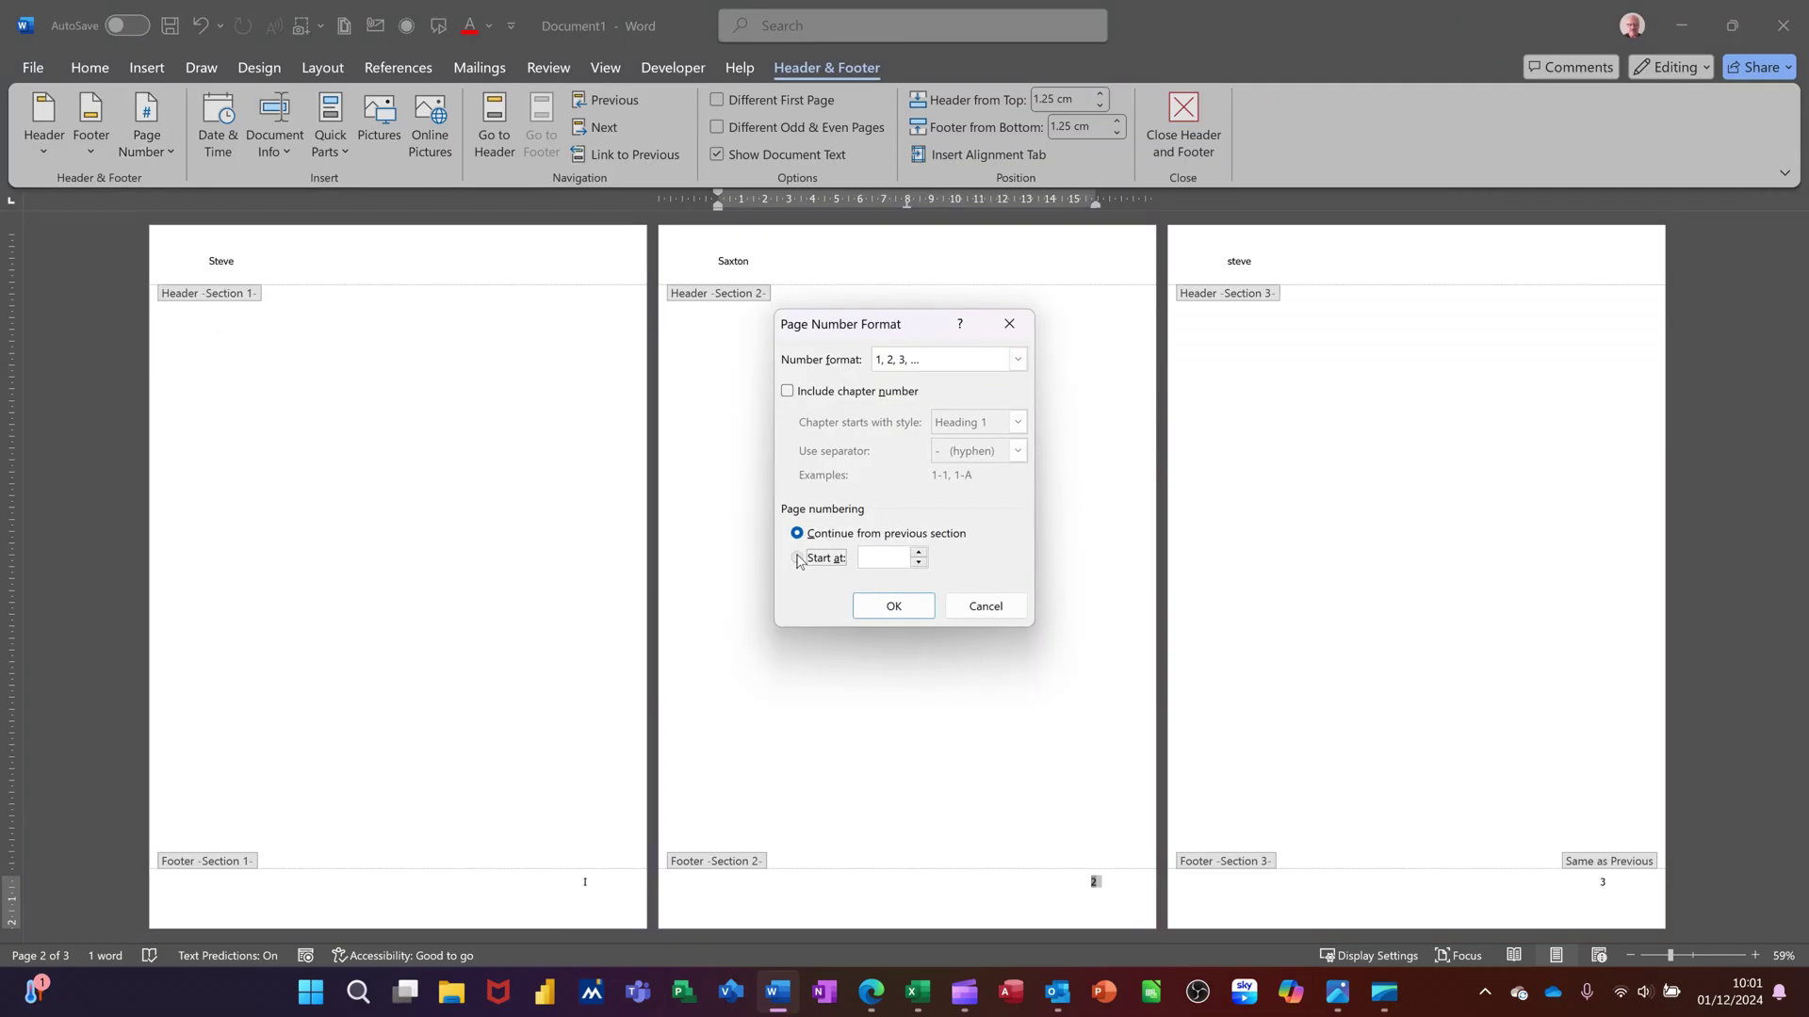
{"action": "left_click", "coordinate": [891, 607]}
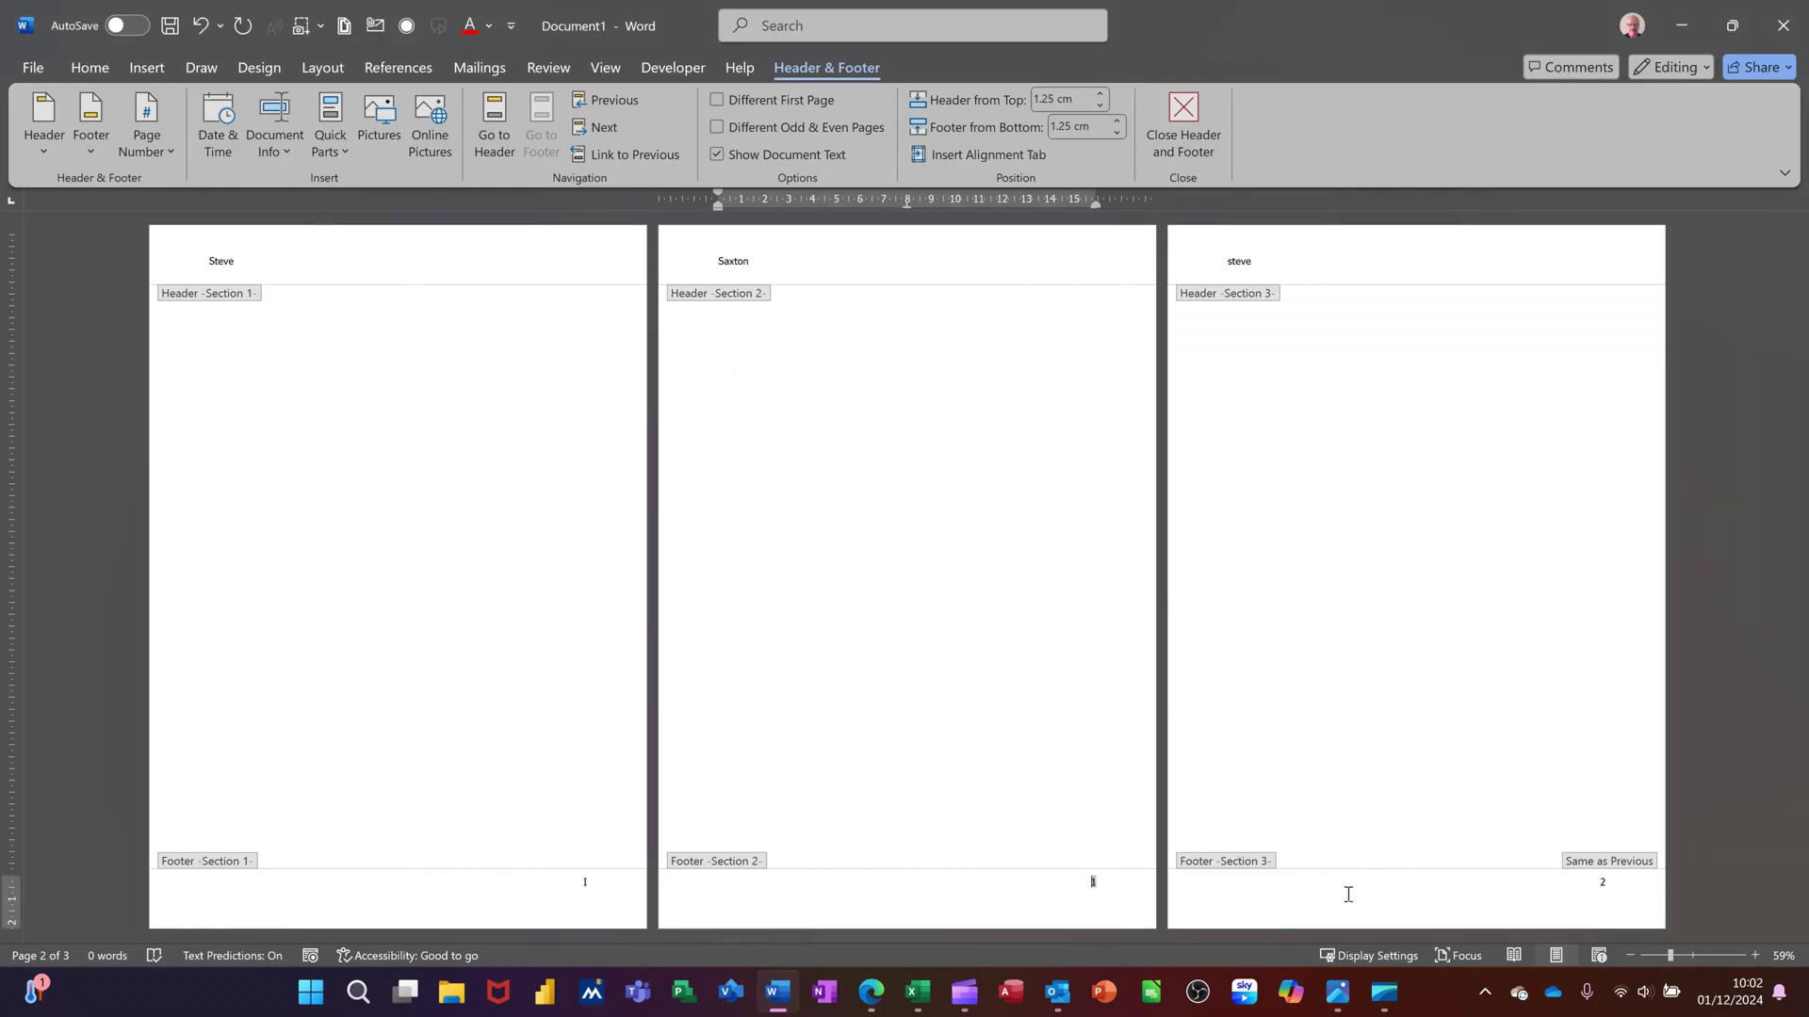
- Format the Section 3 footer page numbers as capital letters A, B, C, starting at A
{"action": "left_click", "coordinate": [1418, 901]}
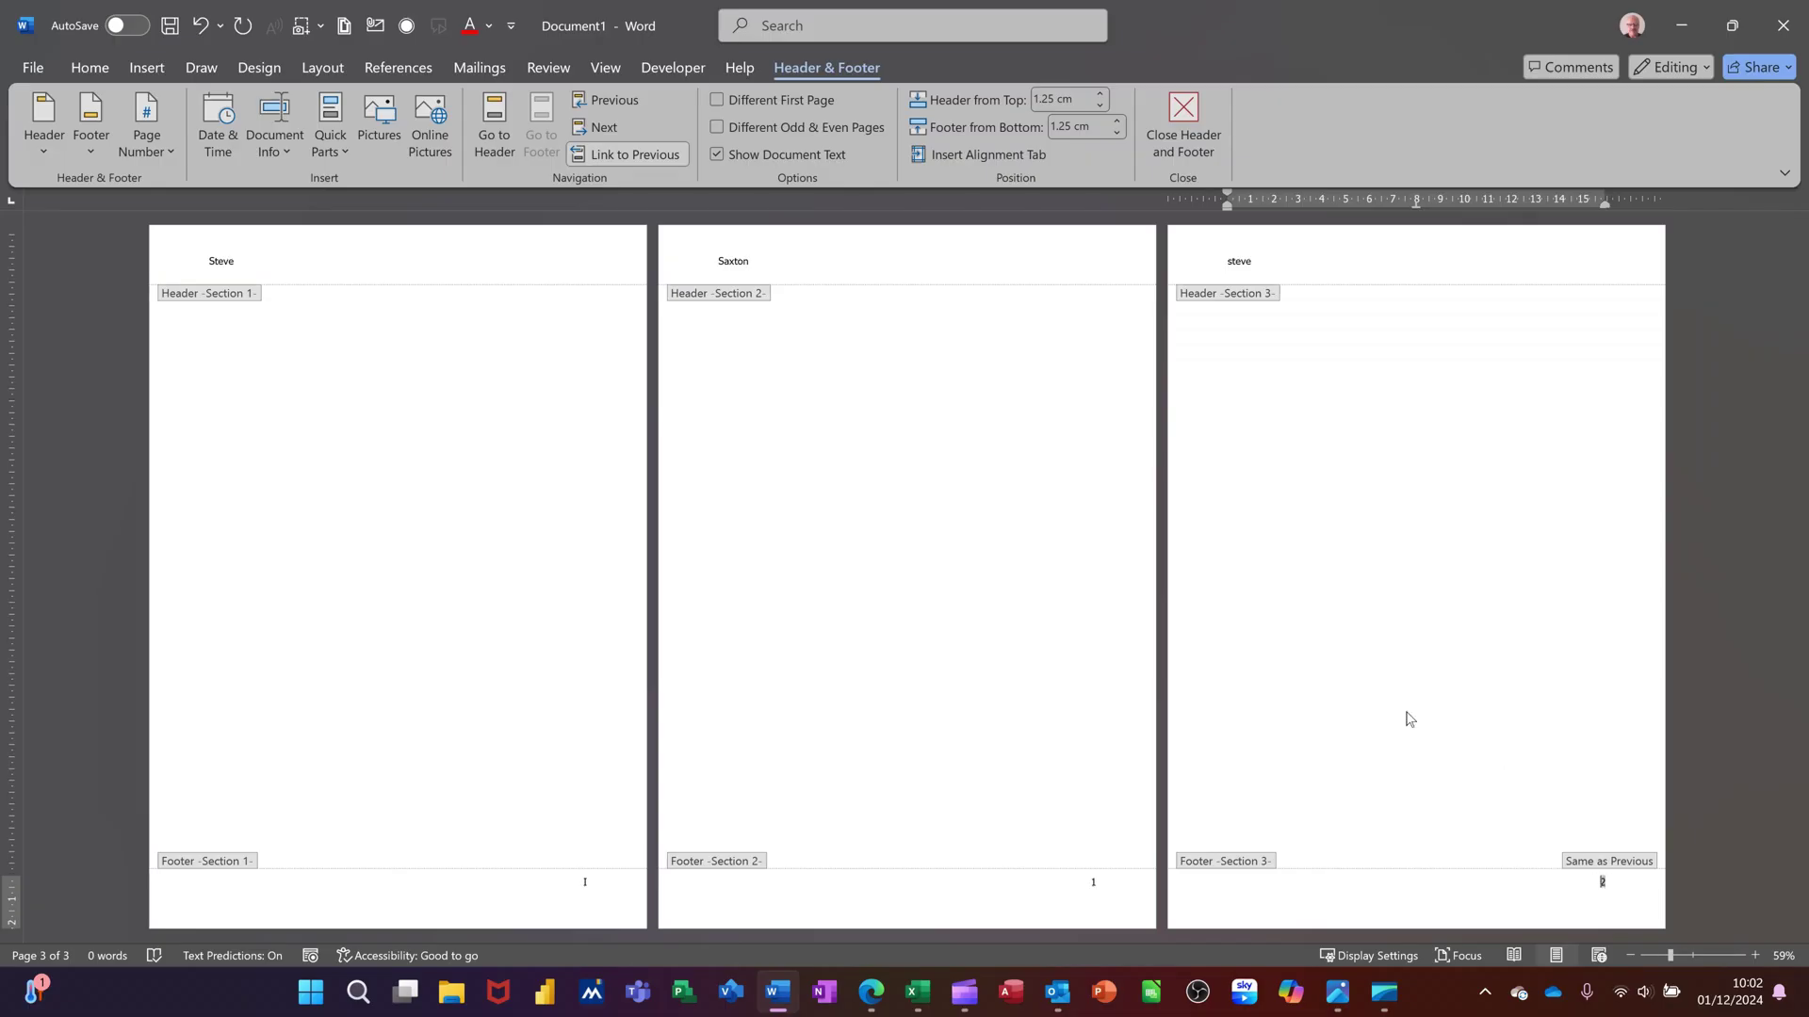
{"action": "left_click", "coordinate": [143, 157]}
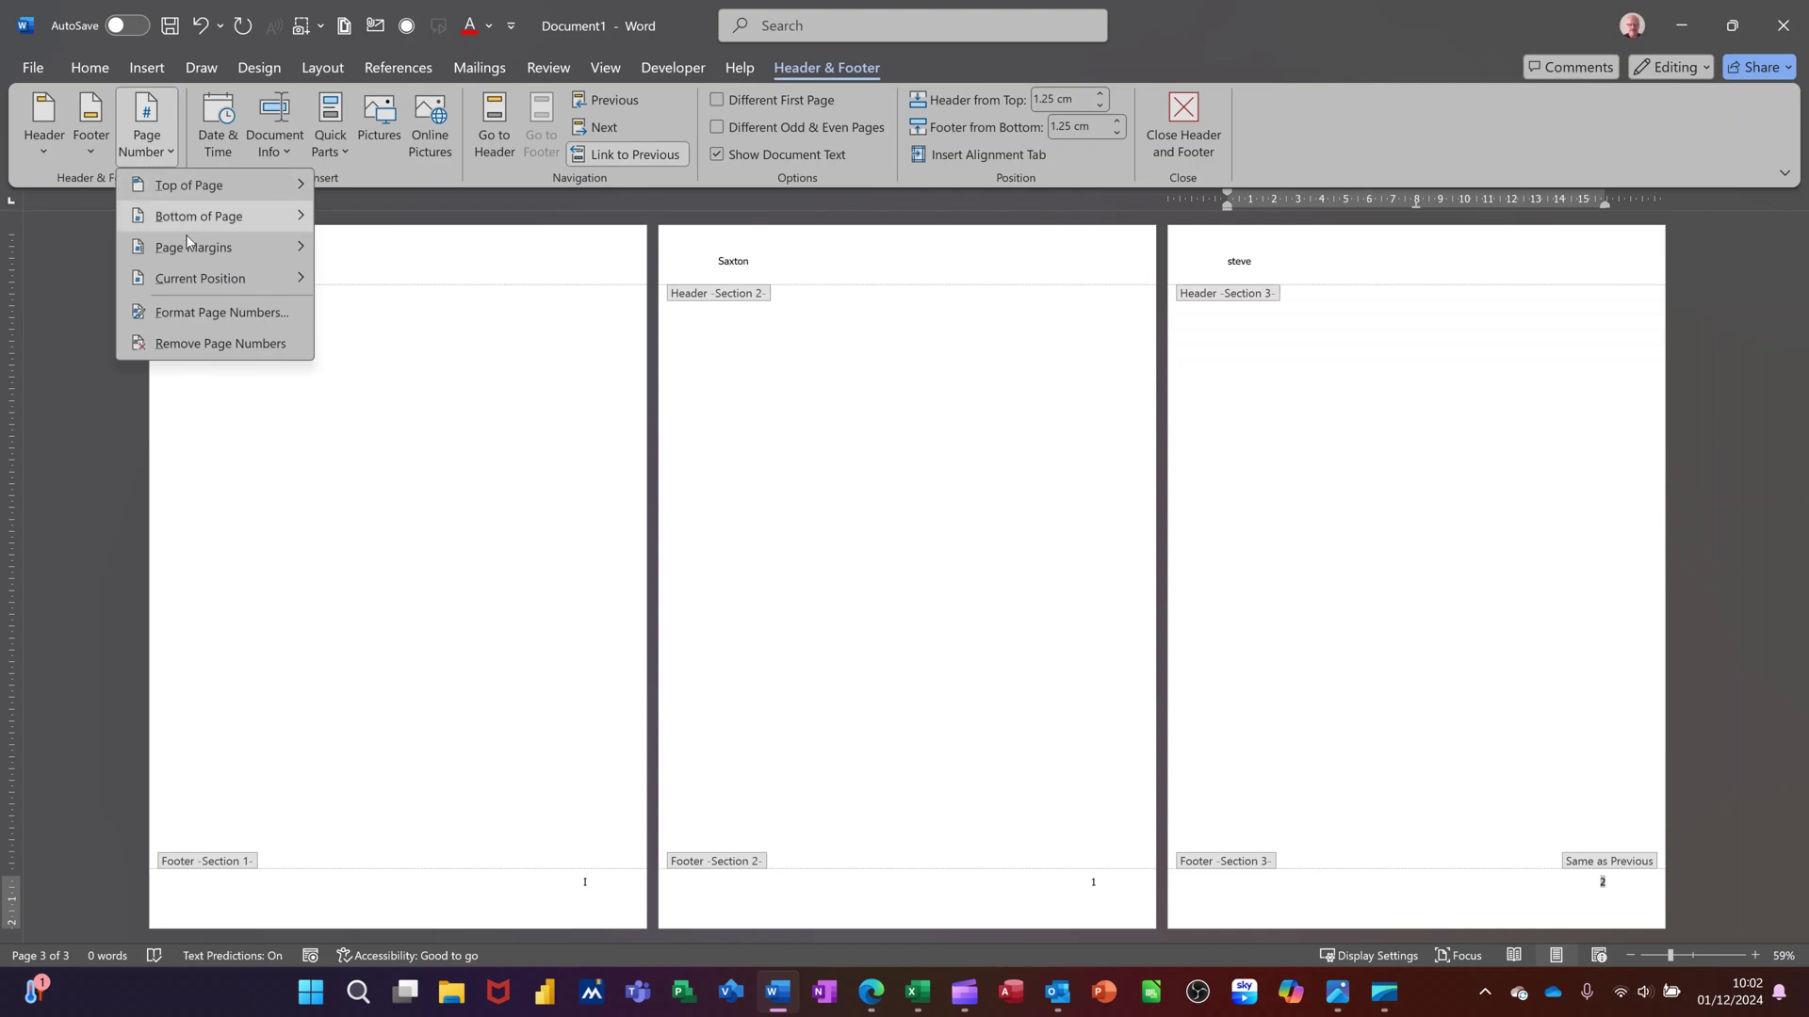
{"action": "left_click", "coordinate": [210, 308]}
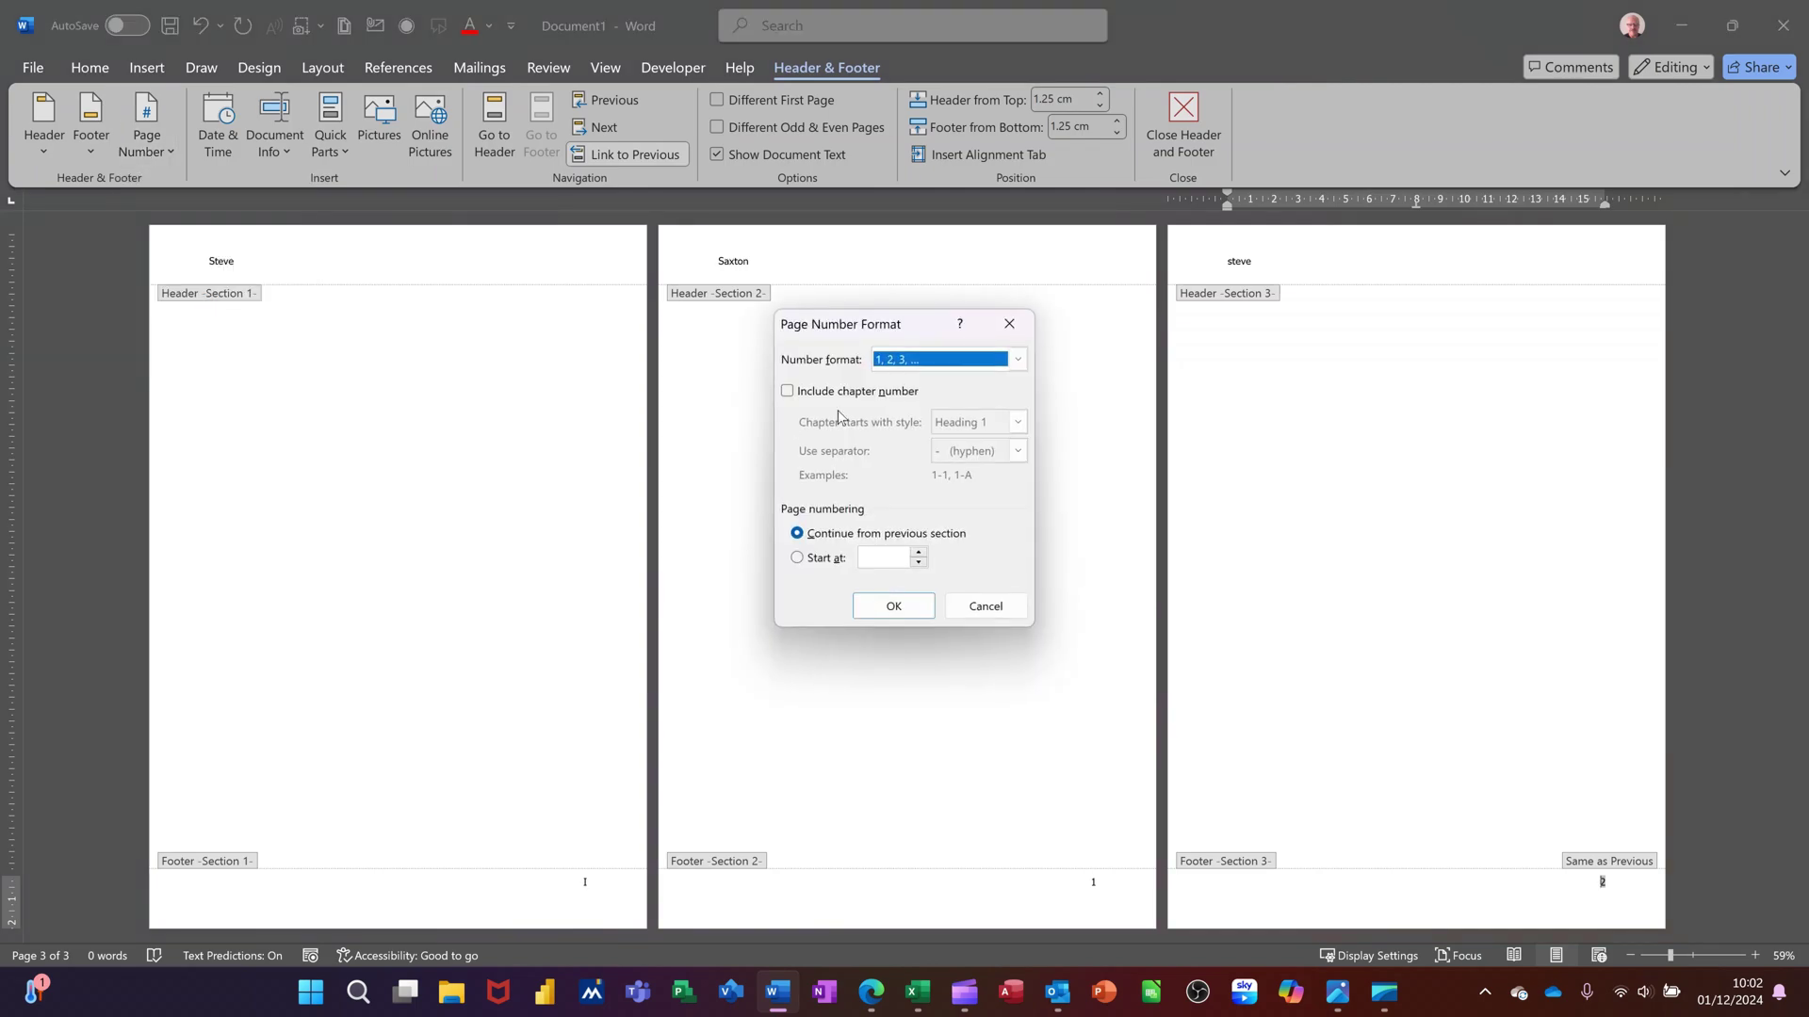
{"action": "left_click", "coordinate": [1017, 363]}
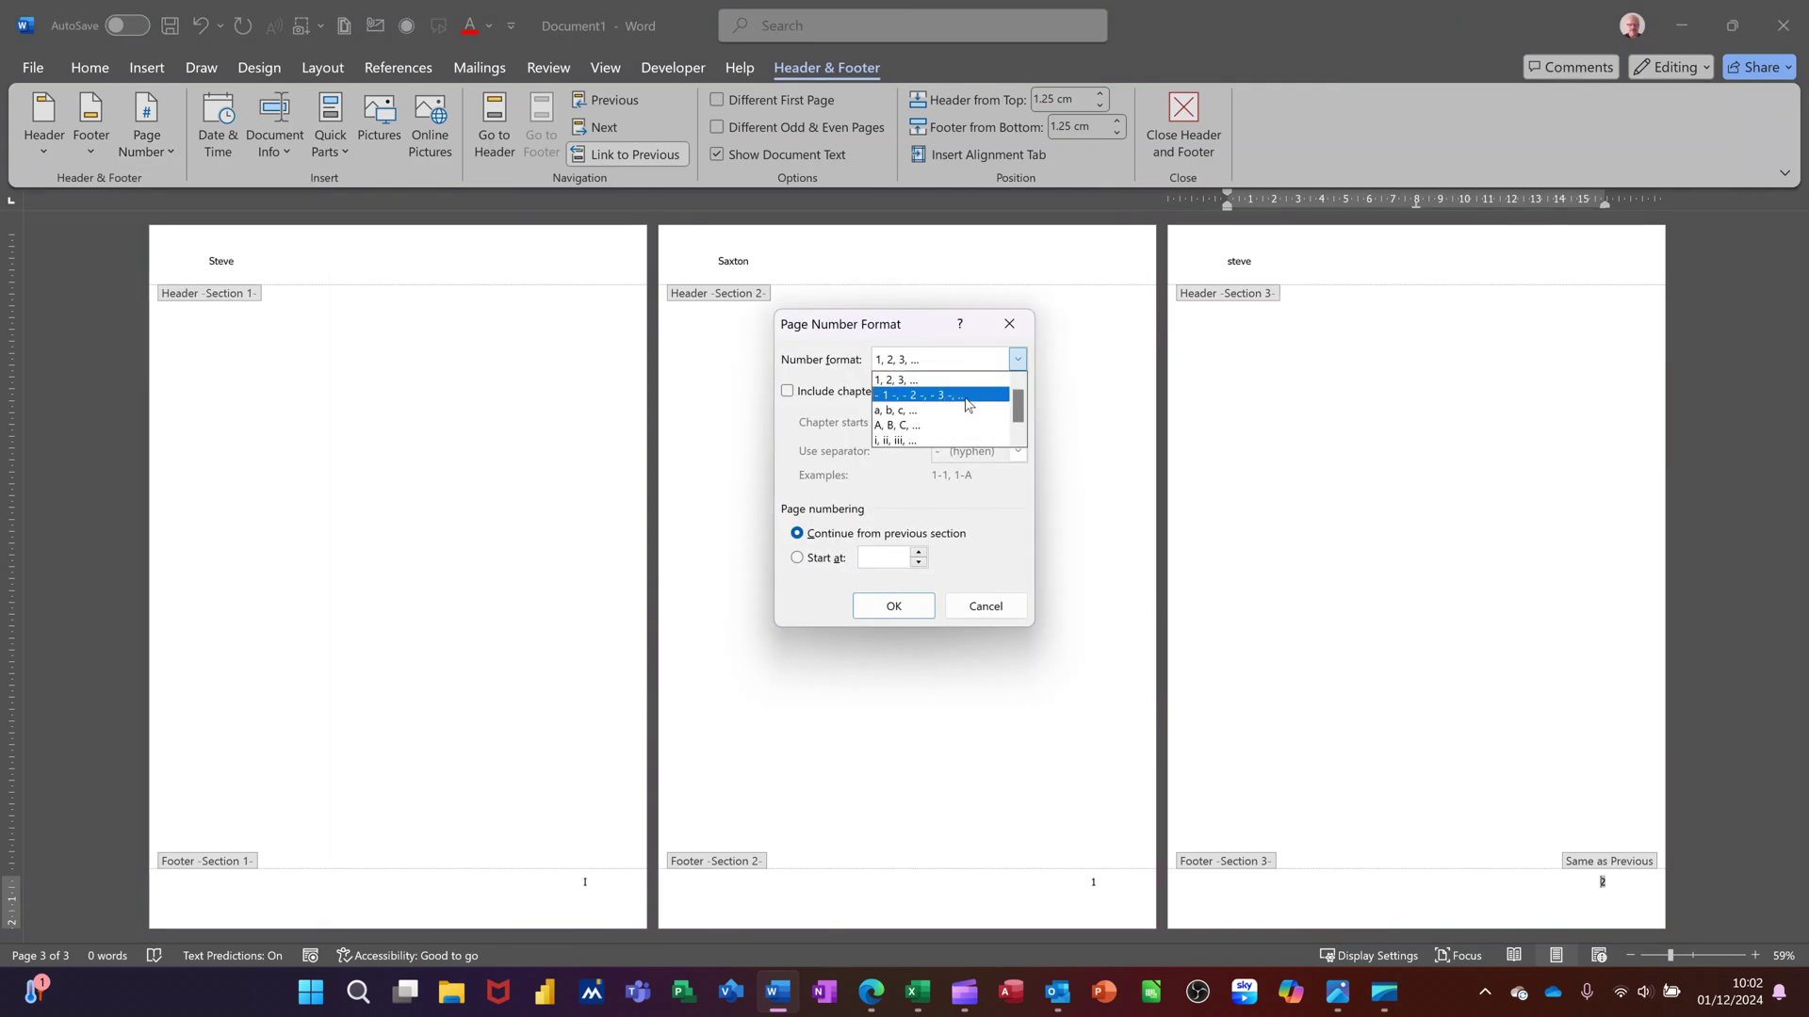
{"action": "left_click", "coordinate": [955, 426]}
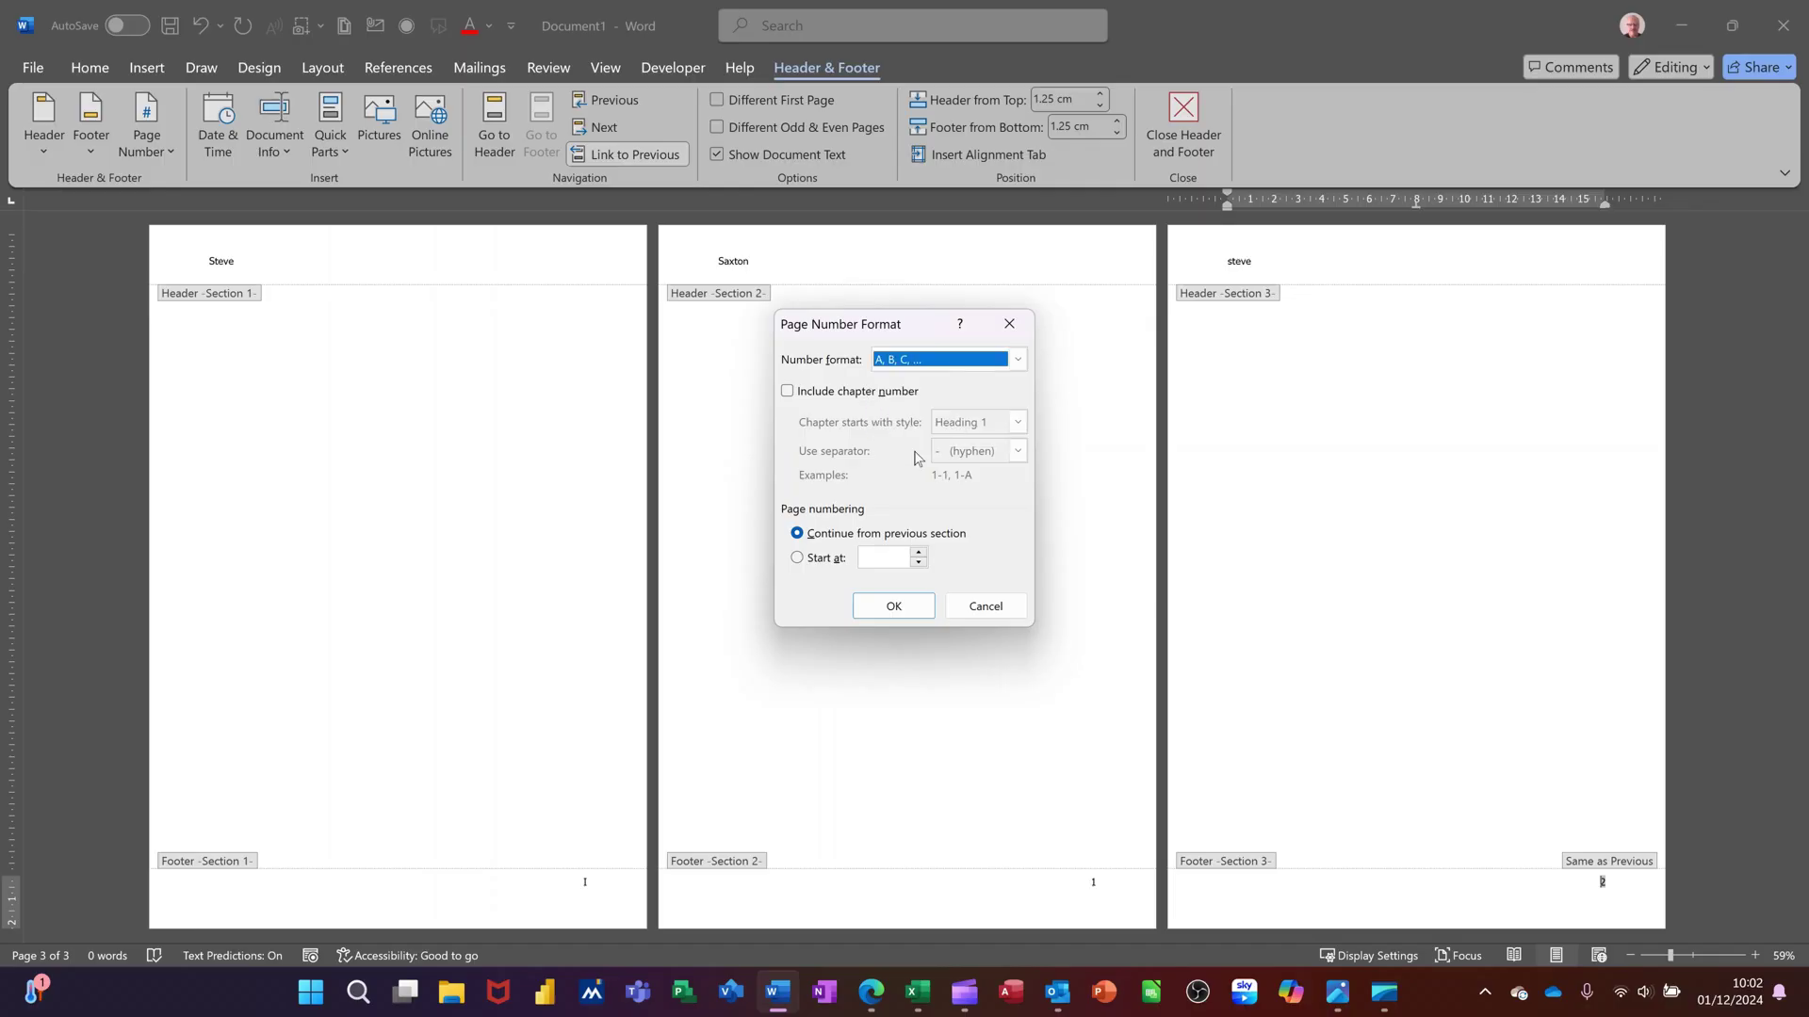
{"action": "left_click", "coordinate": [798, 558]}
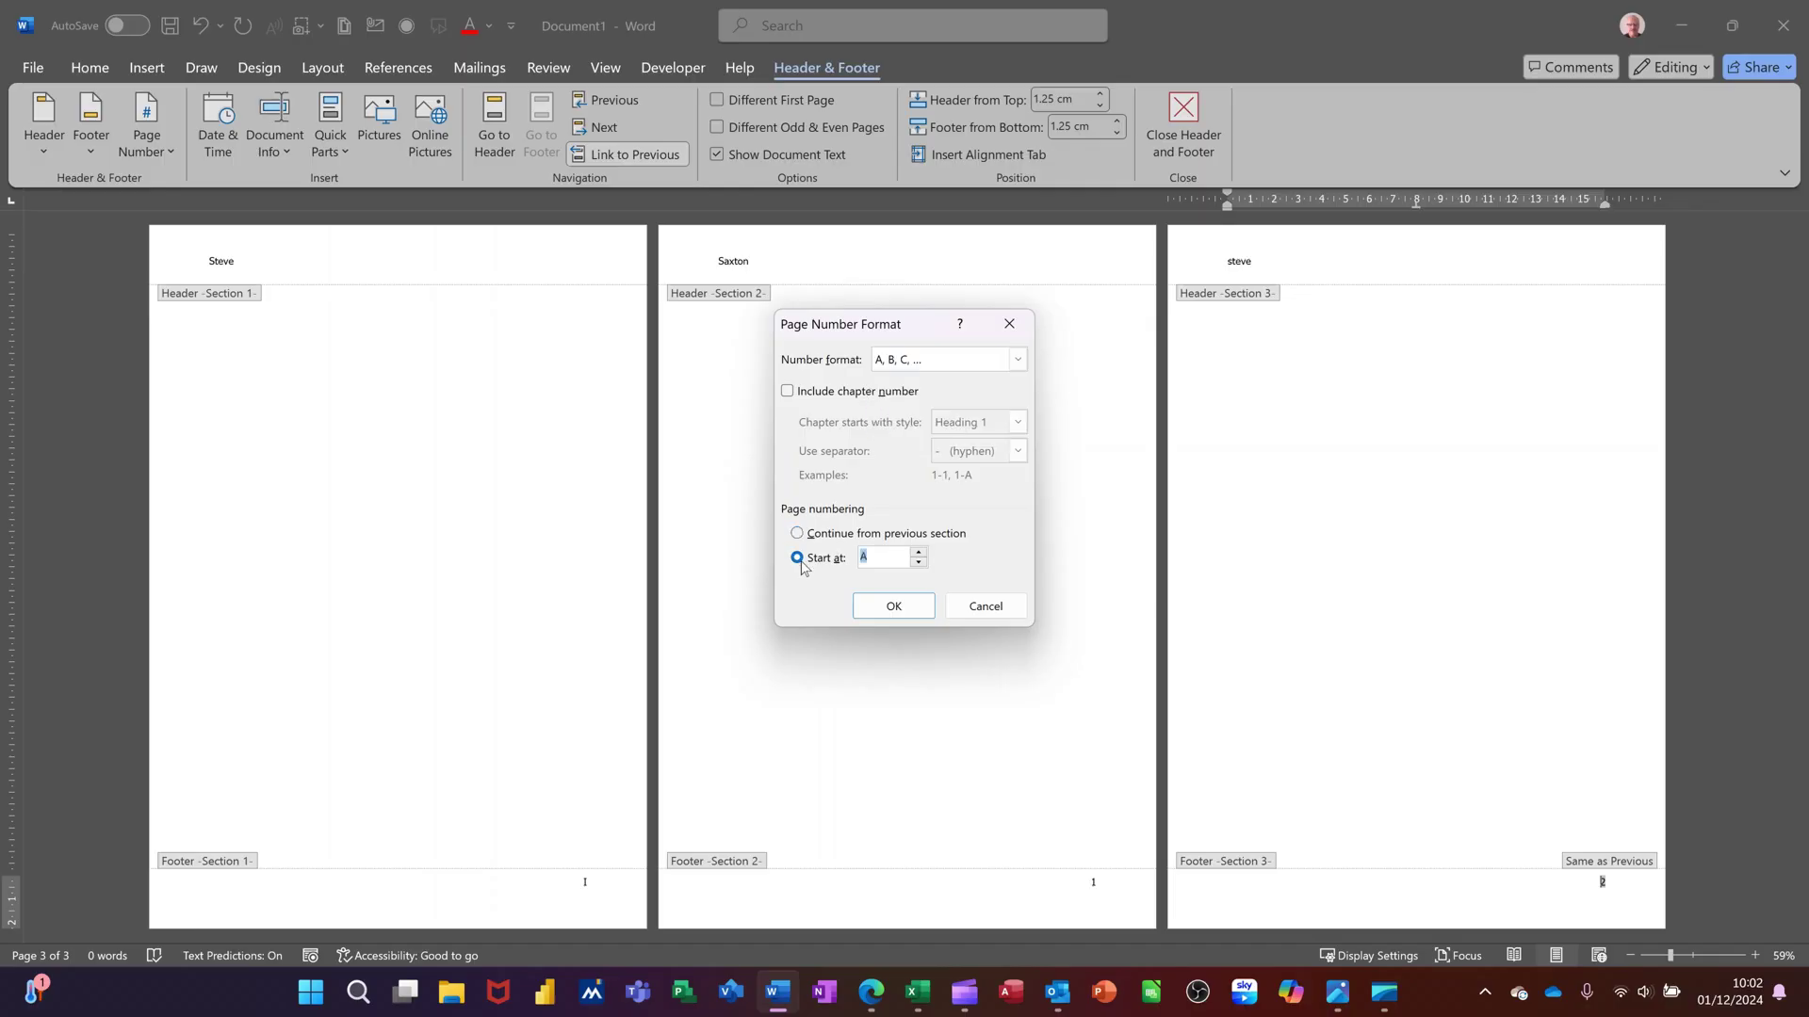
{"action": "left_click", "coordinate": [887, 607]}
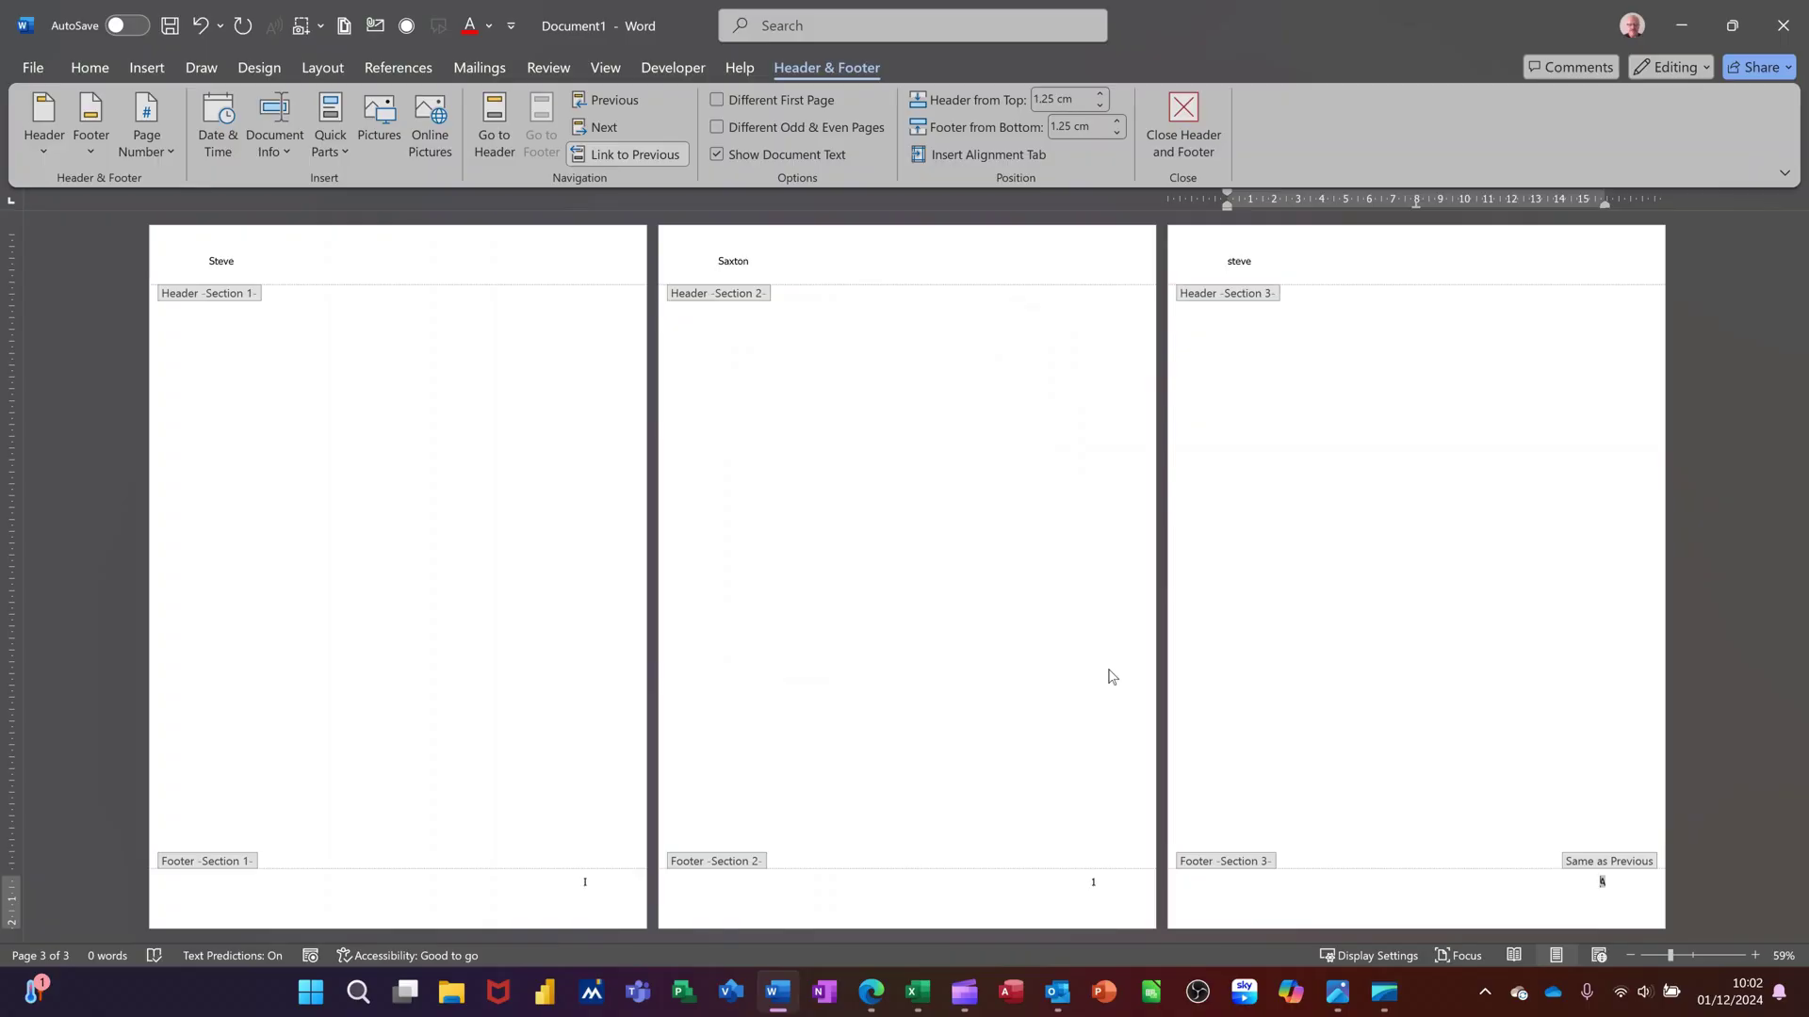
{"action": "left_click", "coordinate": [1431, 907]}
- Turn off Link to Previous for the Section 3 footer and close header and footer editing
{"action": "left_click", "coordinate": [629, 156]}
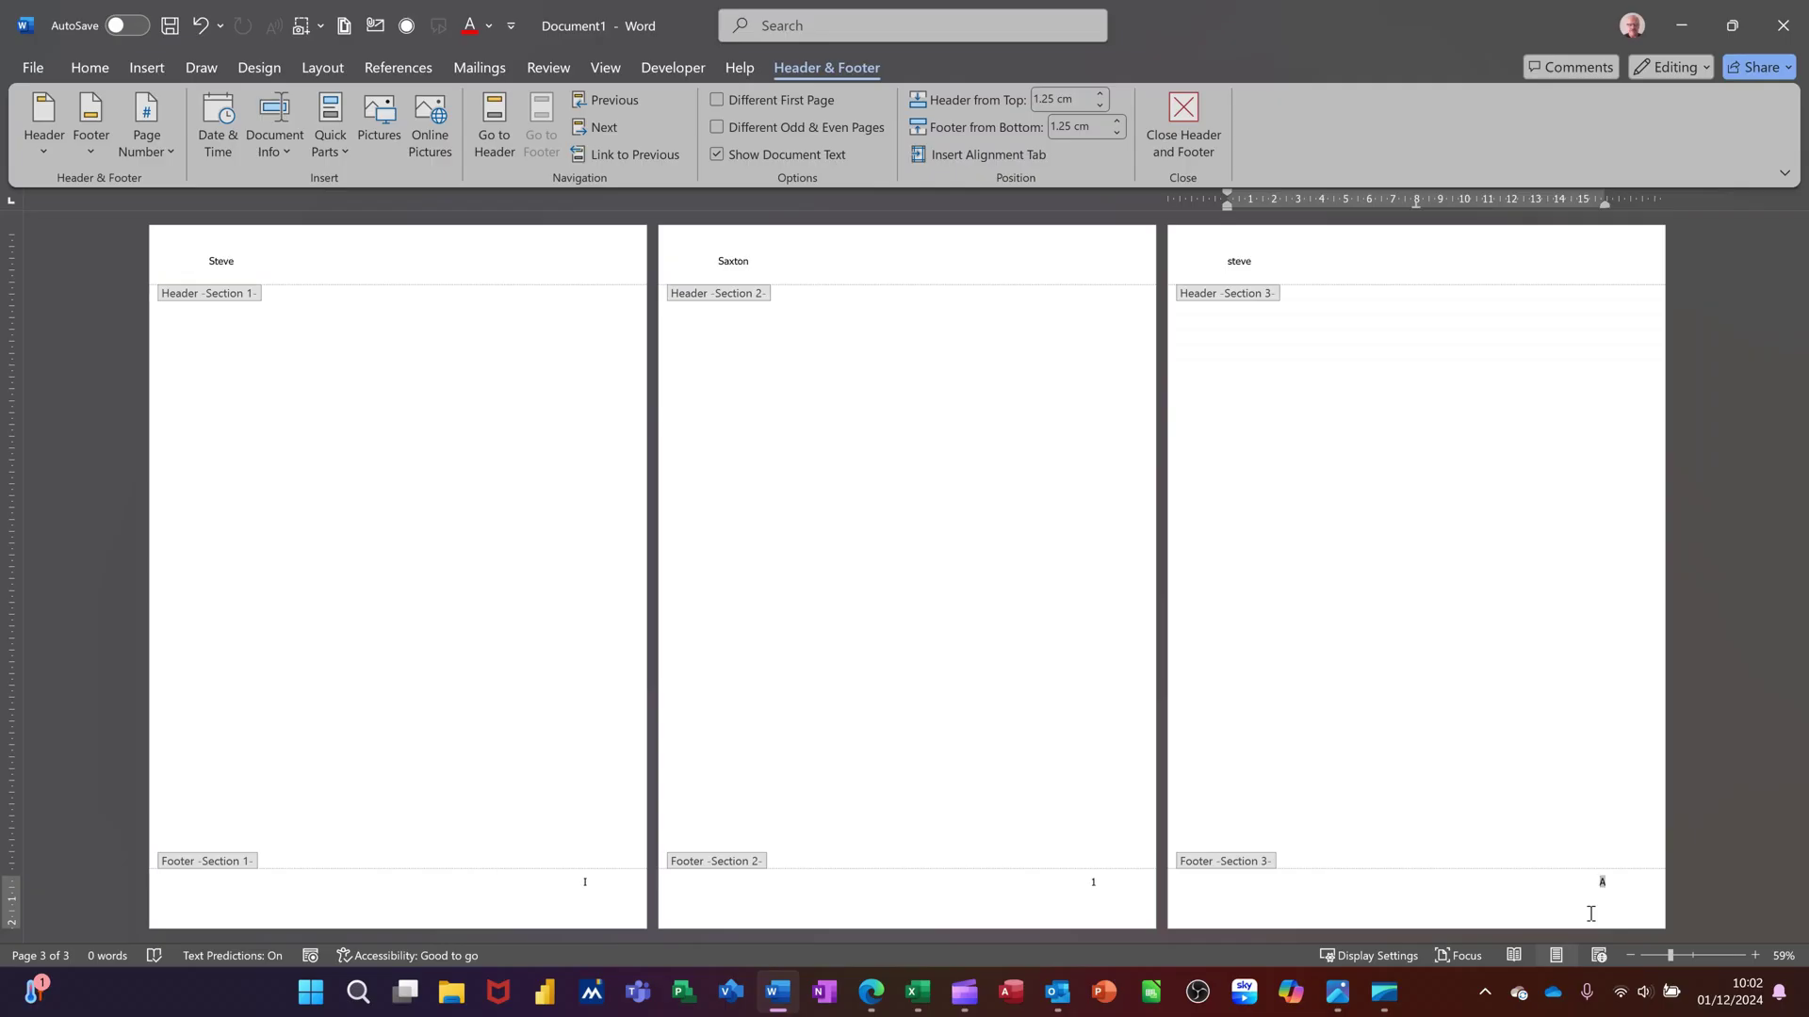
{"action": "double_click", "coordinate": [897, 500]}
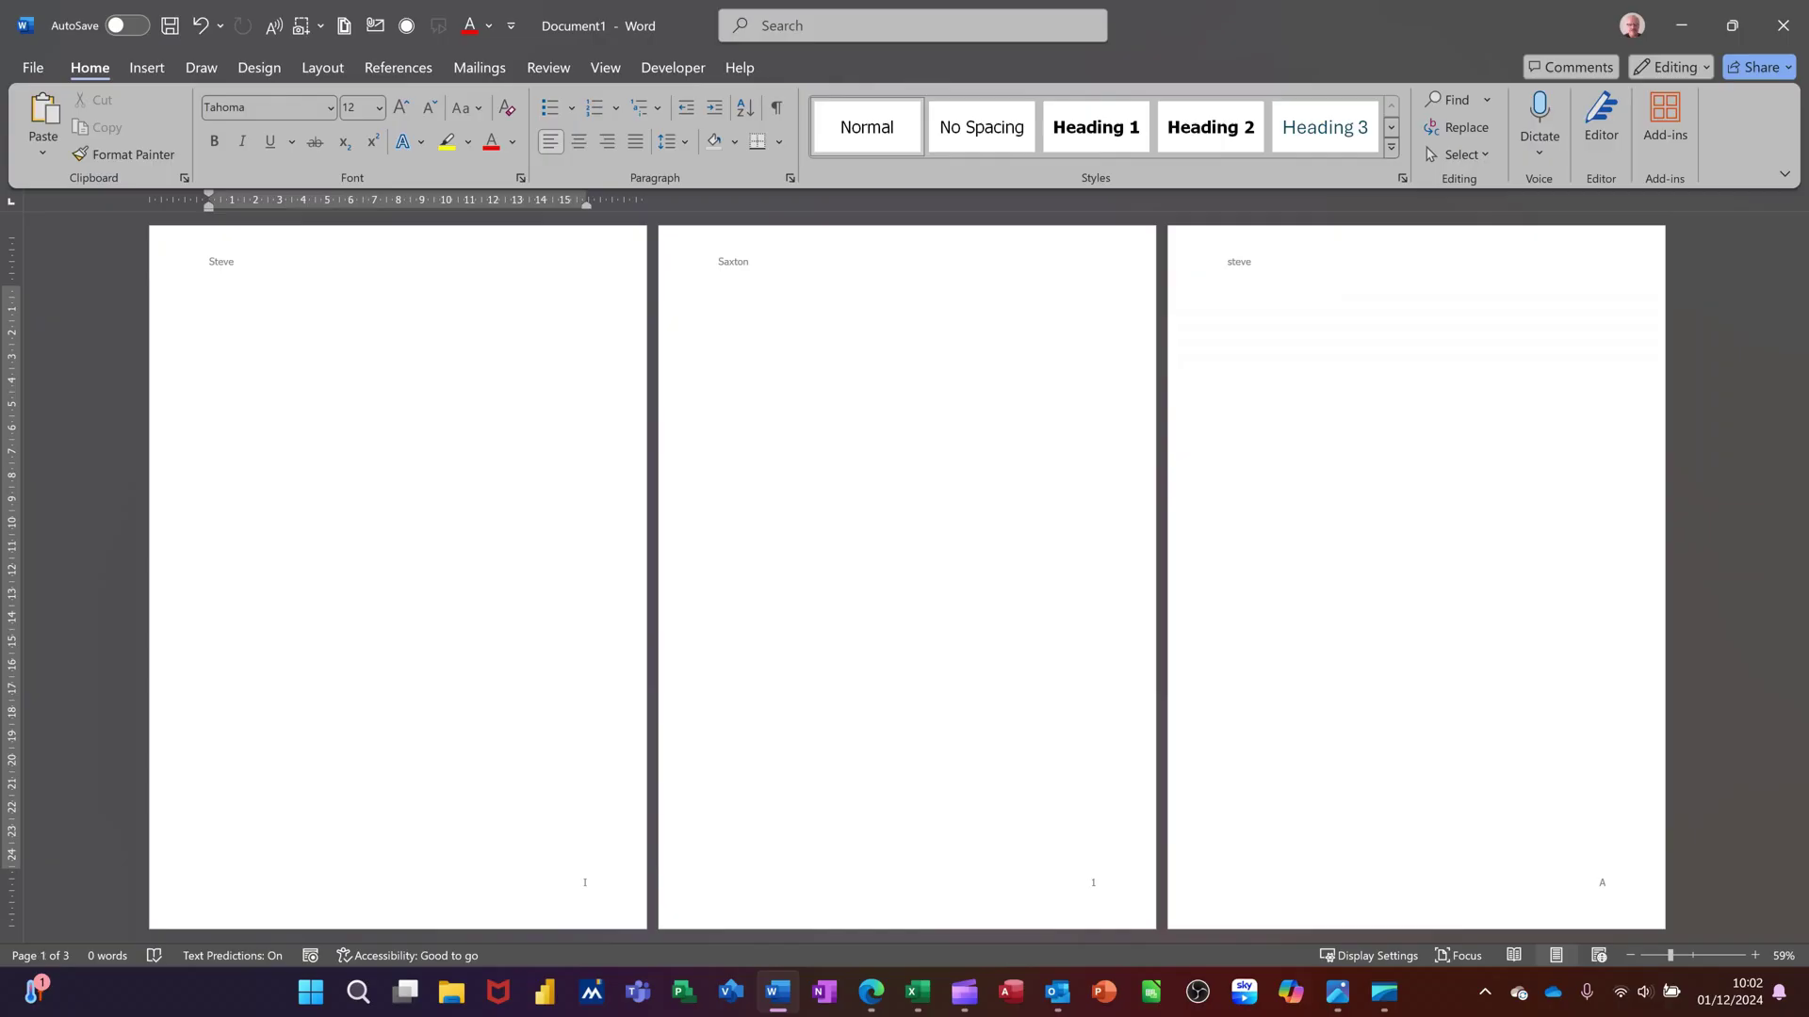
- Undo the last change, then add a page break so page B follows page A
{"action": "key", "text": "ctrl+z"}
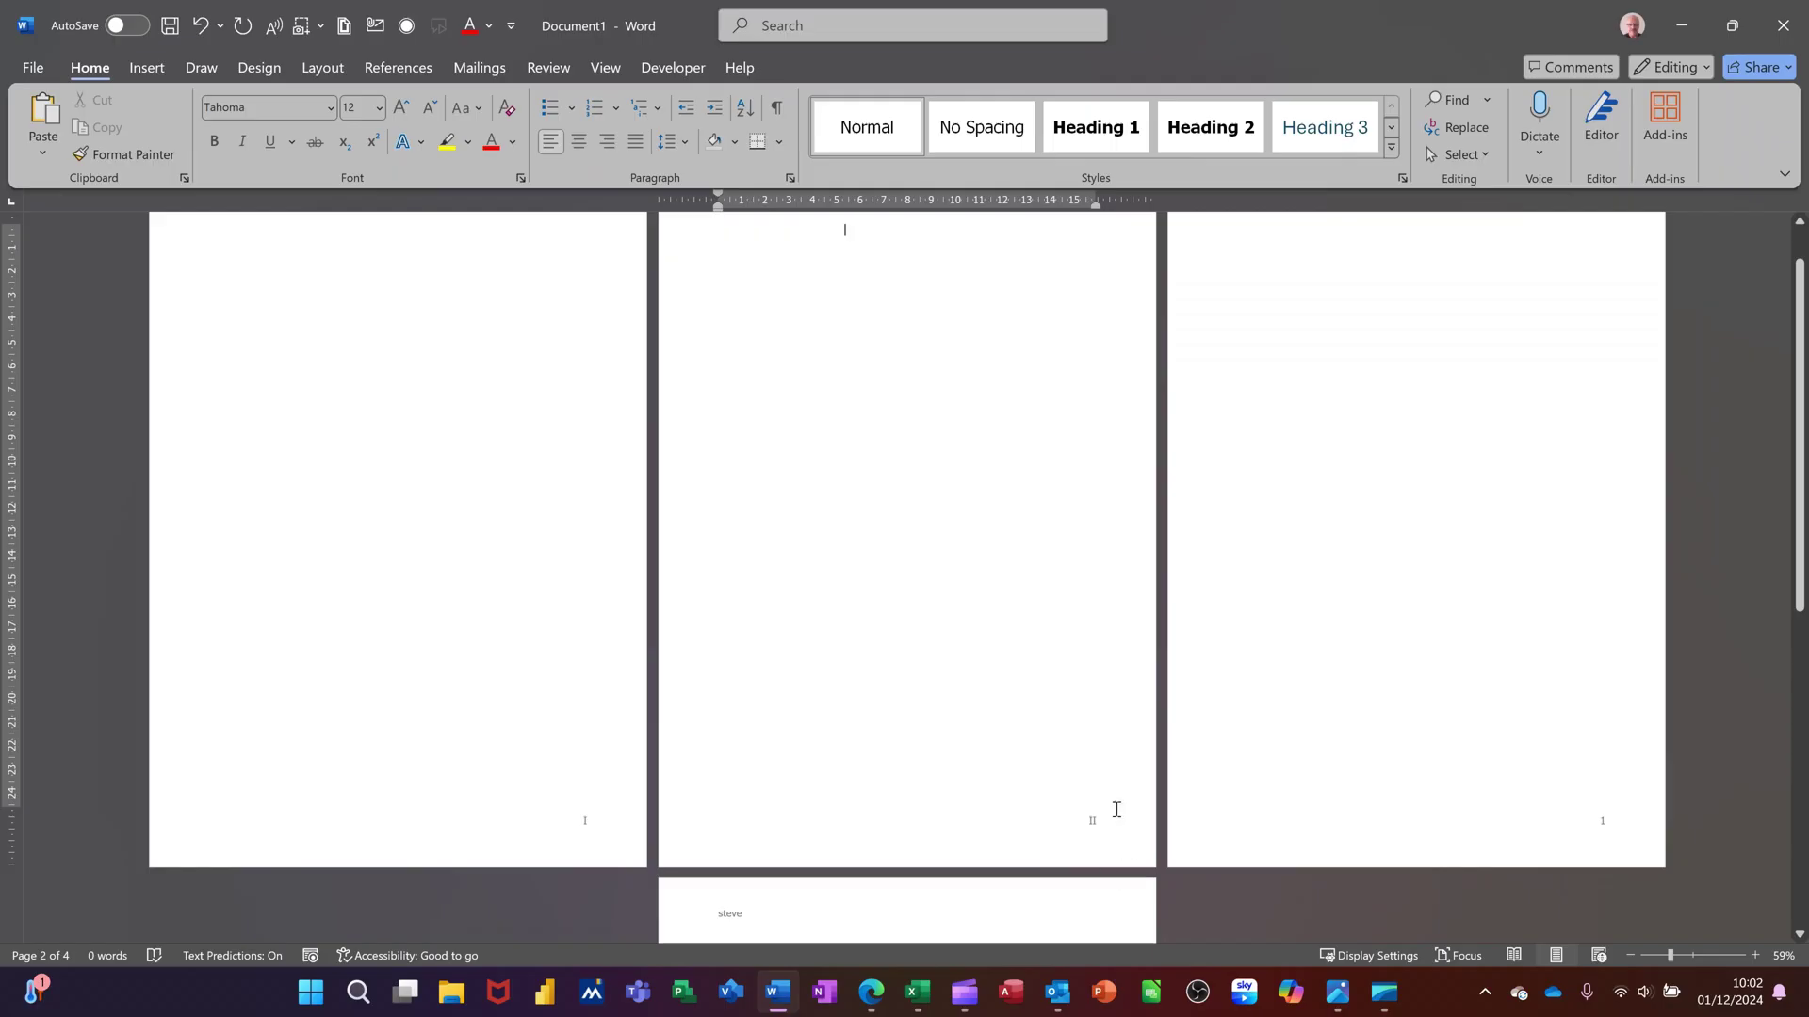
{"action": "scroll", "coordinate": [1295, 774], "scroll_direction": "down", "scroll_amount": 4}
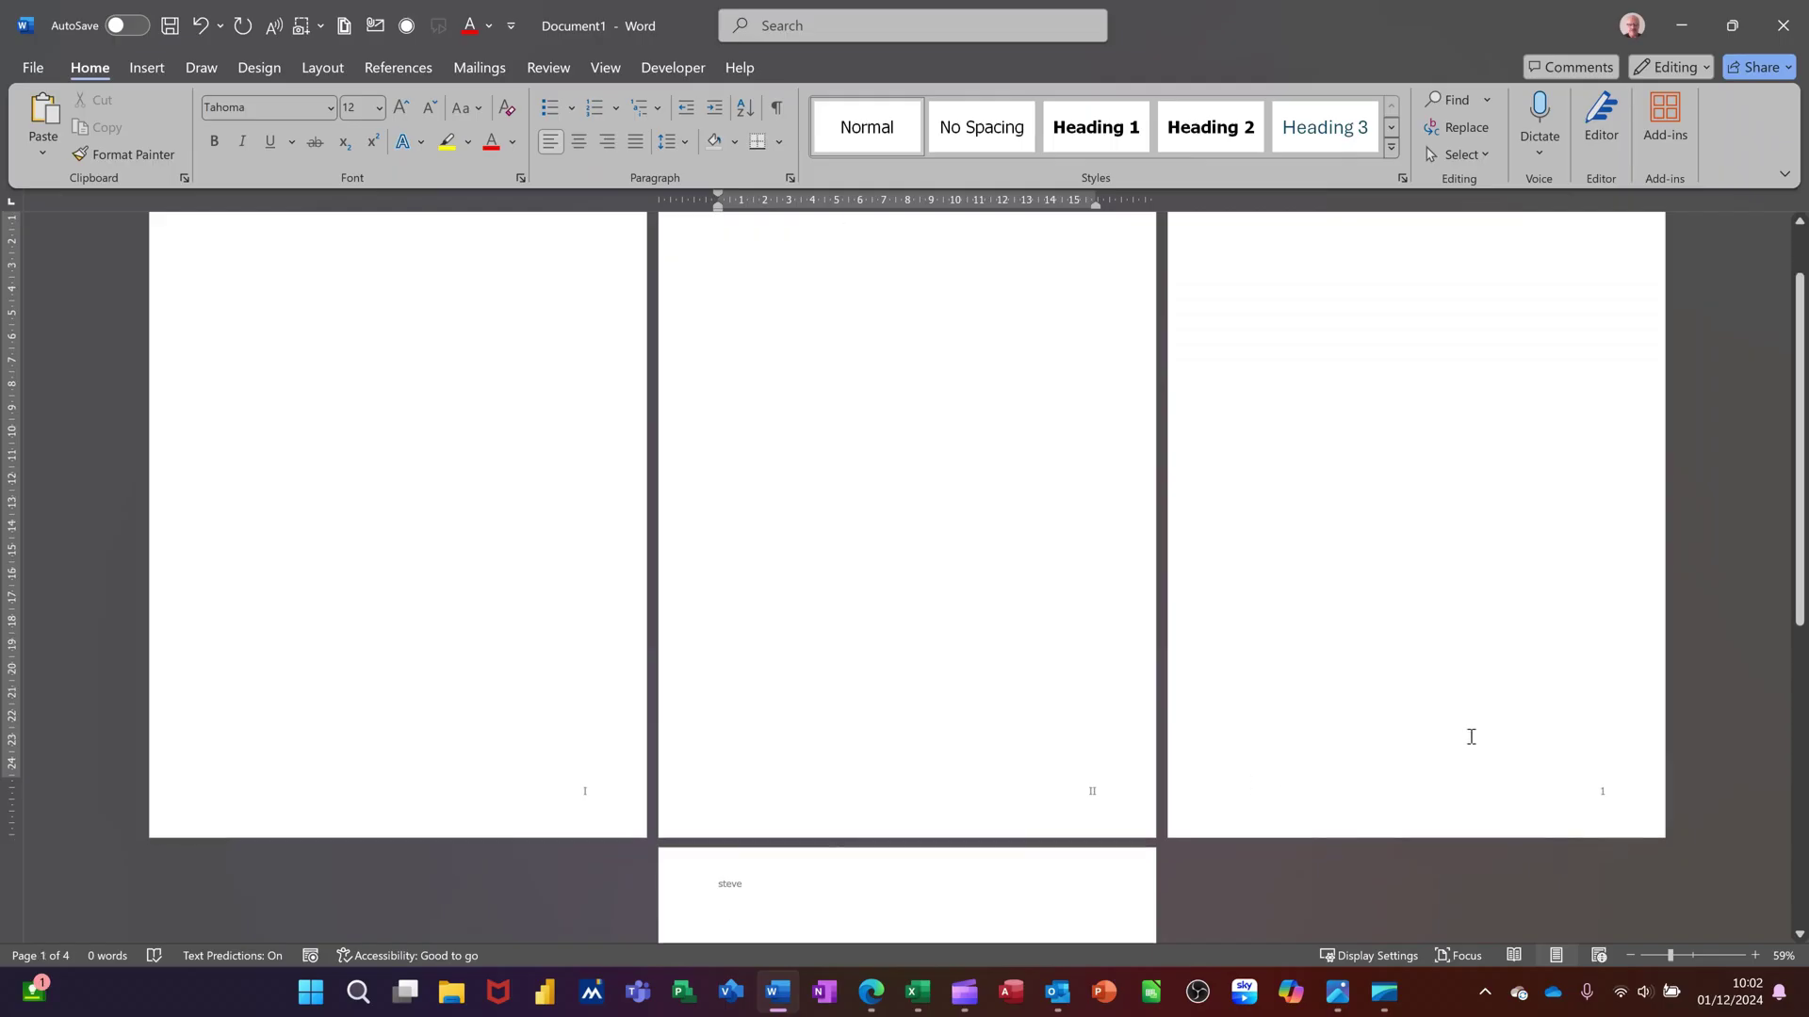
{"action": "scroll", "coordinate": [1124, 756], "scroll_direction": "down", "scroll_amount": 10}
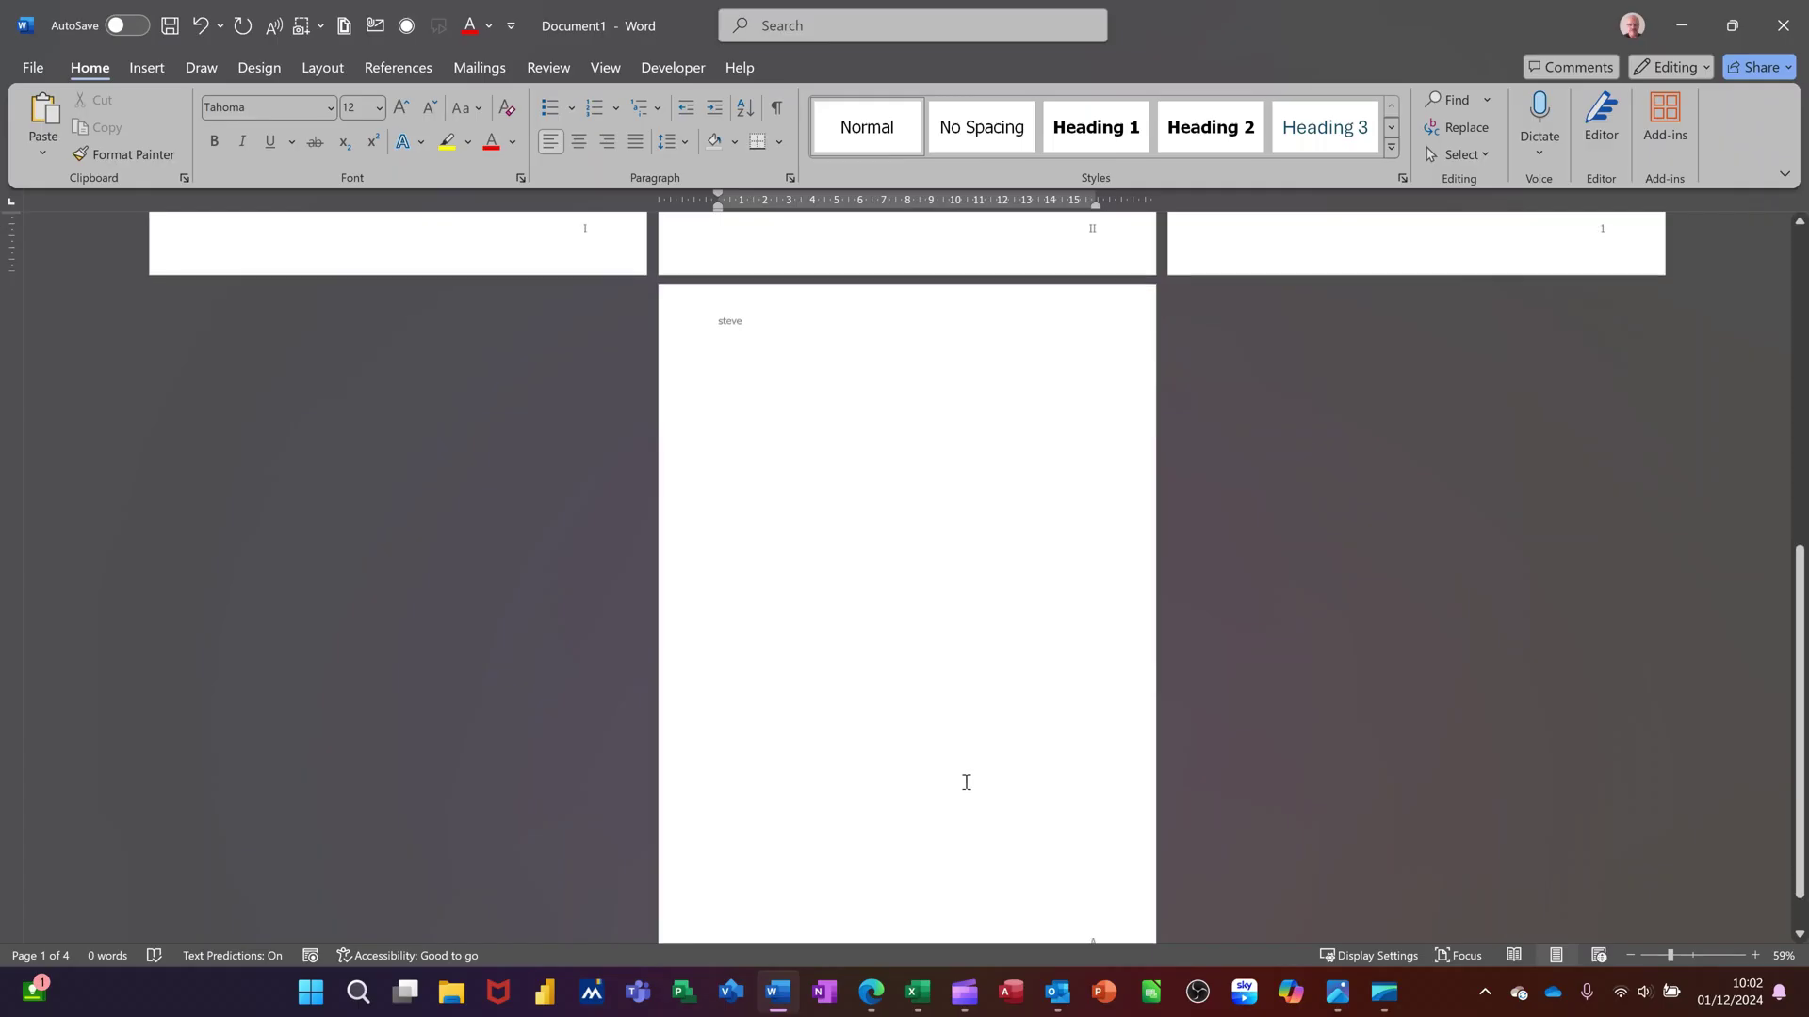
{"action": "left_click", "coordinate": [933, 744]}
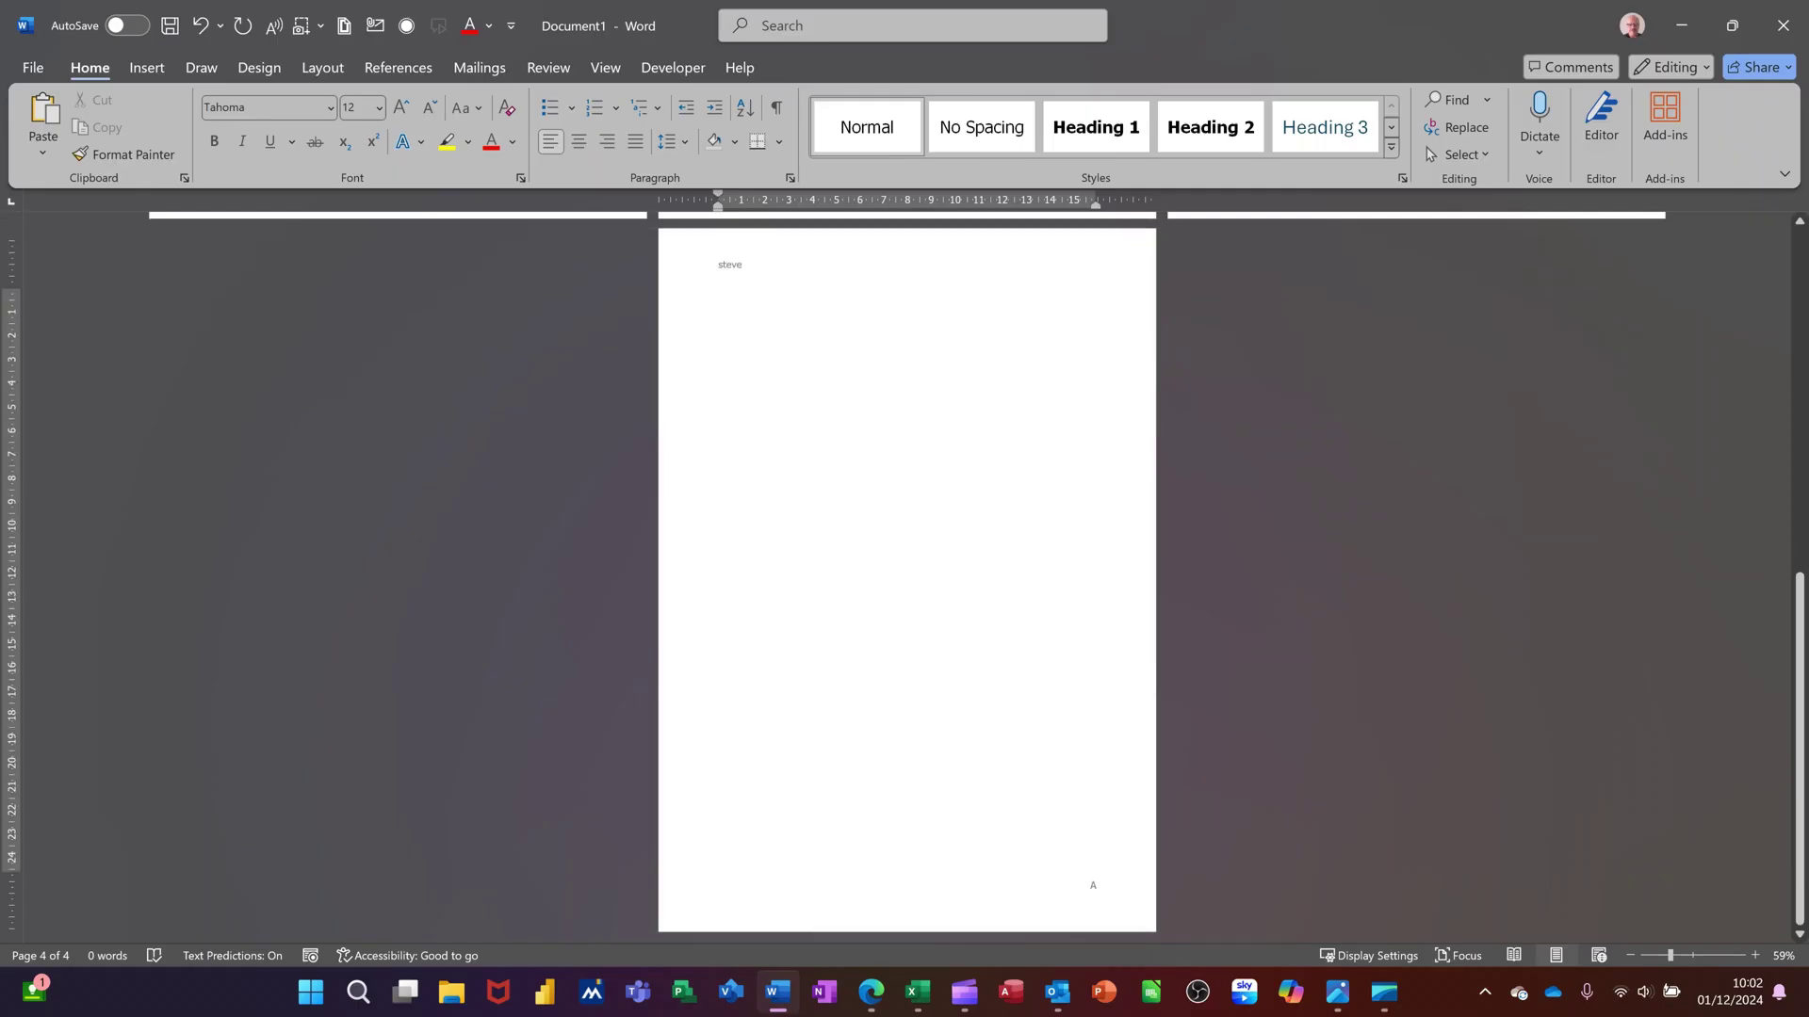
{"action": "key", "text": "ctrl+Return"}
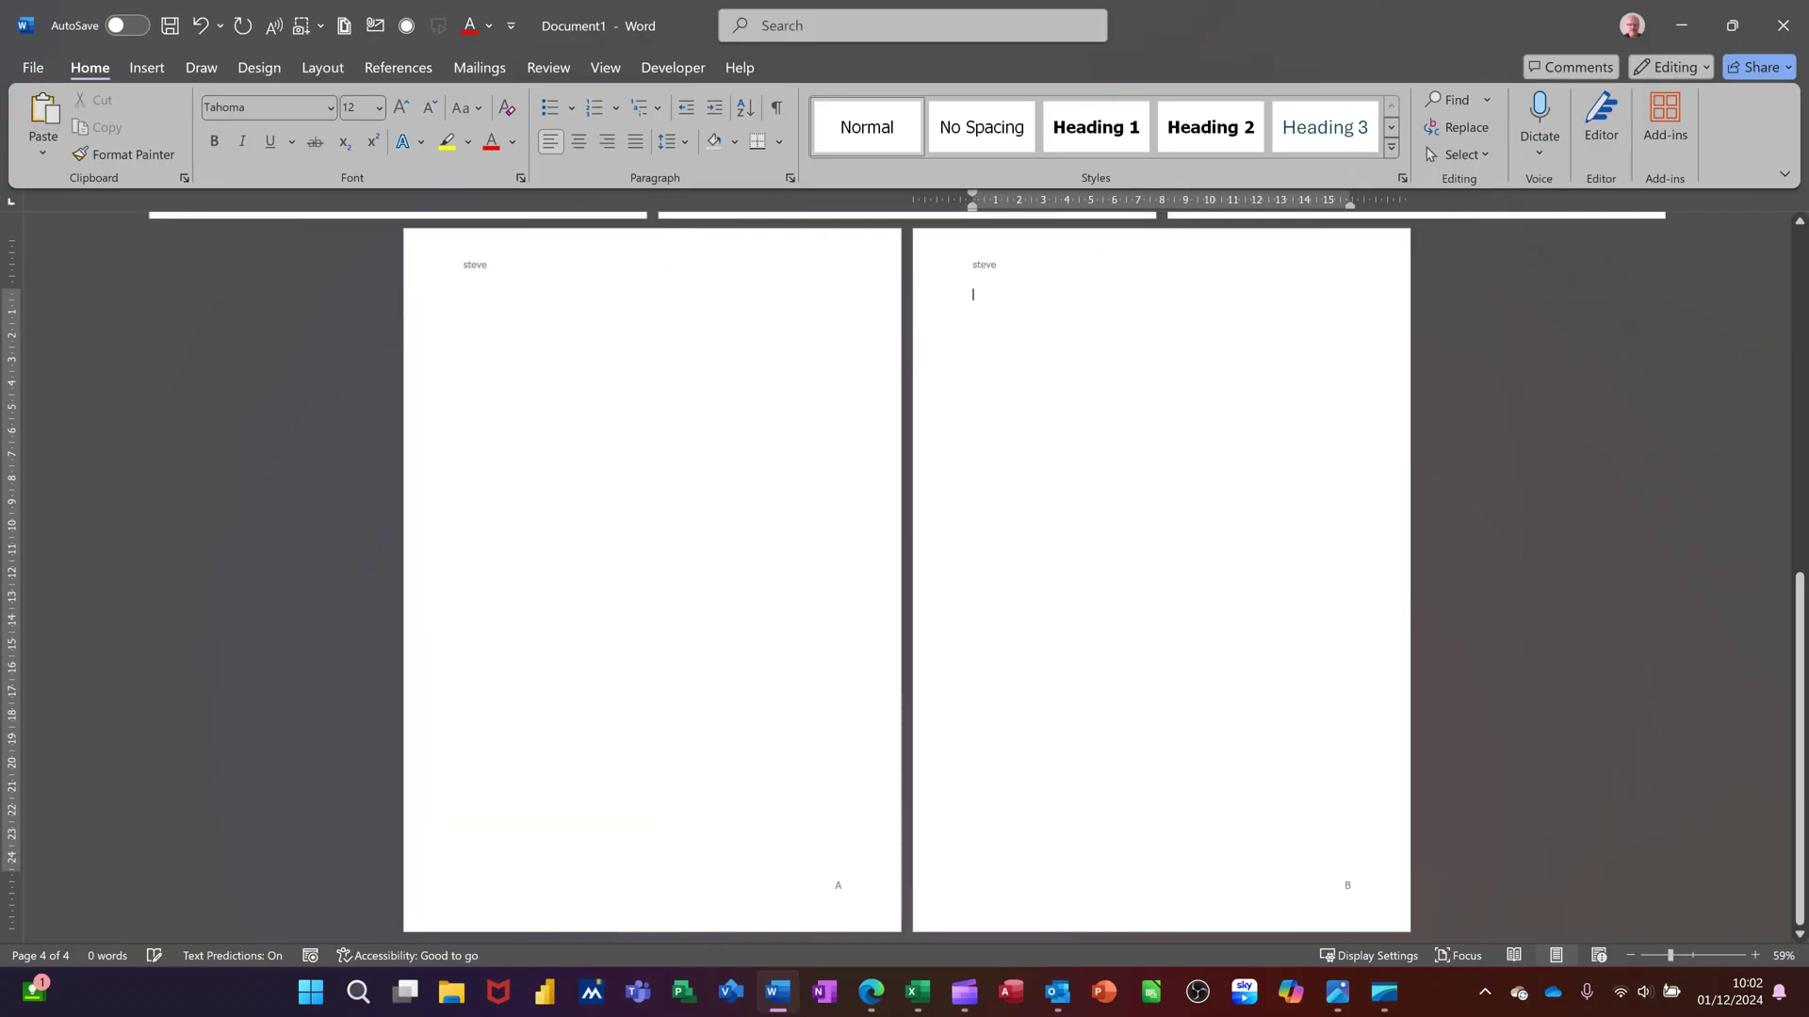
- Insert a page break creating a Saxton-headed page numbered 2 after page 1
{"action": "scroll", "coordinate": [1312, 569], "scroll_direction": "up", "scroll_amount": 6}
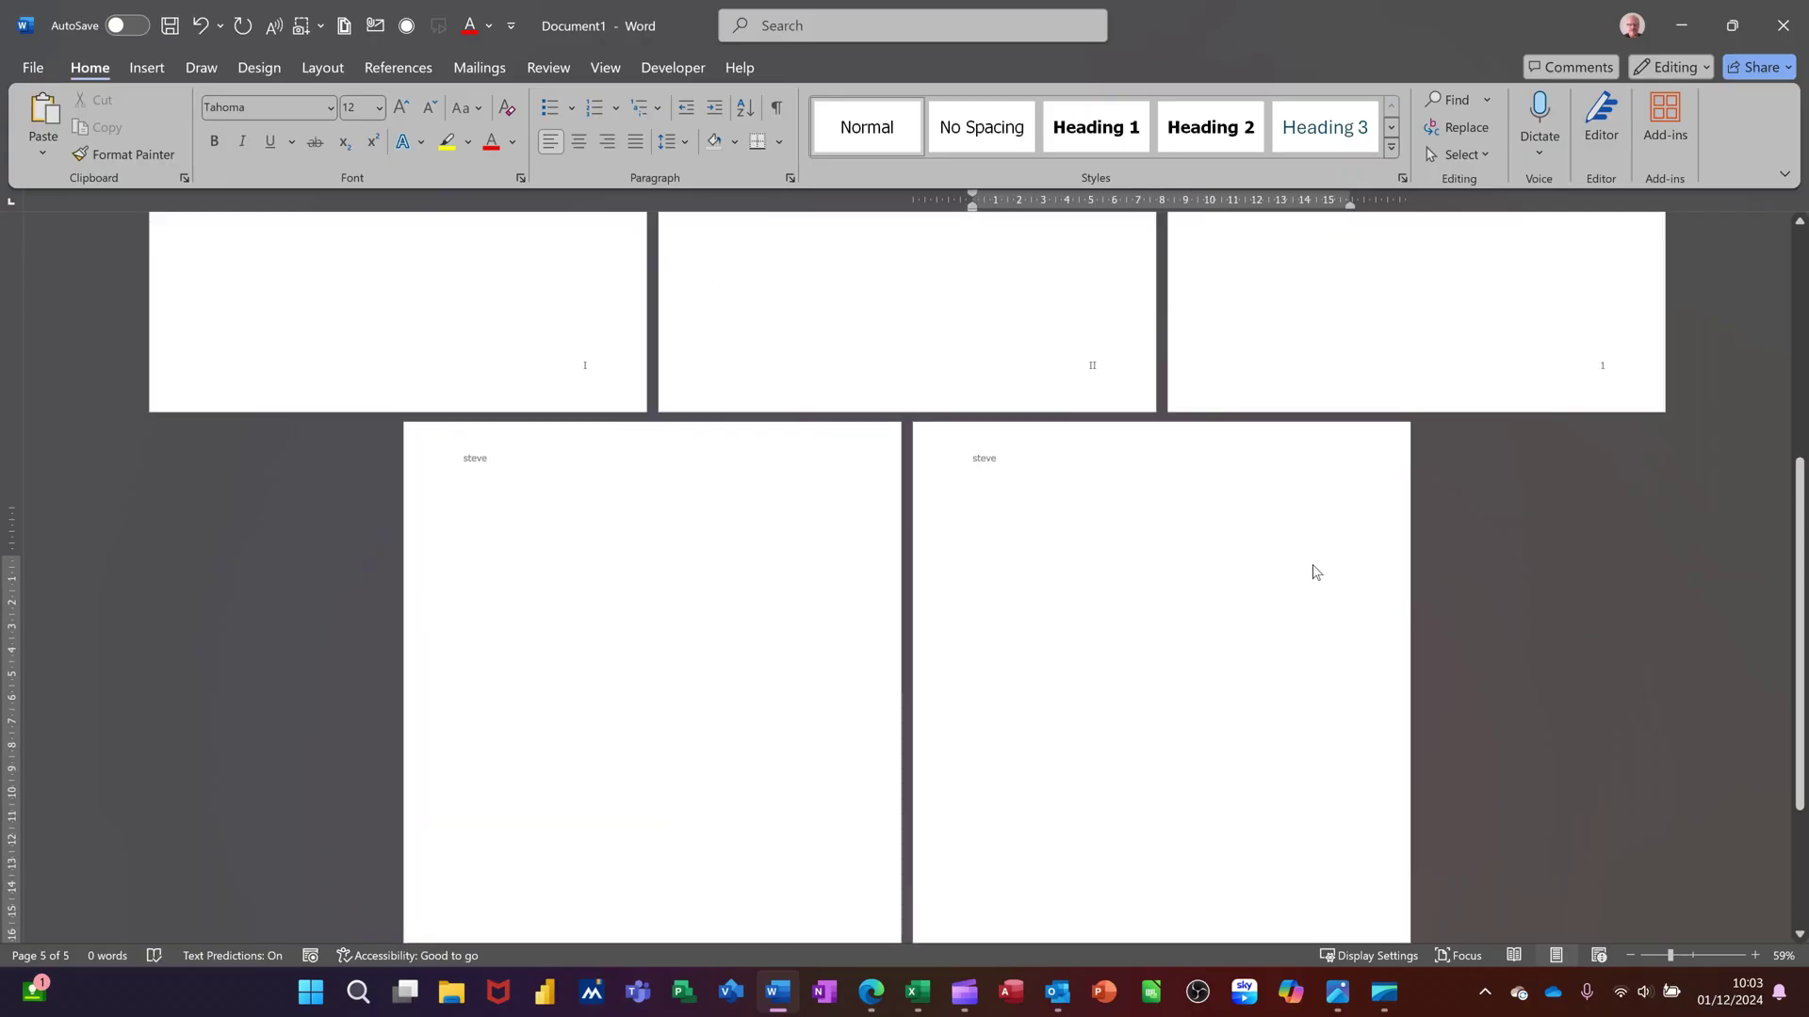
{"action": "scroll", "coordinate": [1422, 306], "scroll_direction": "up", "scroll_amount": 4}
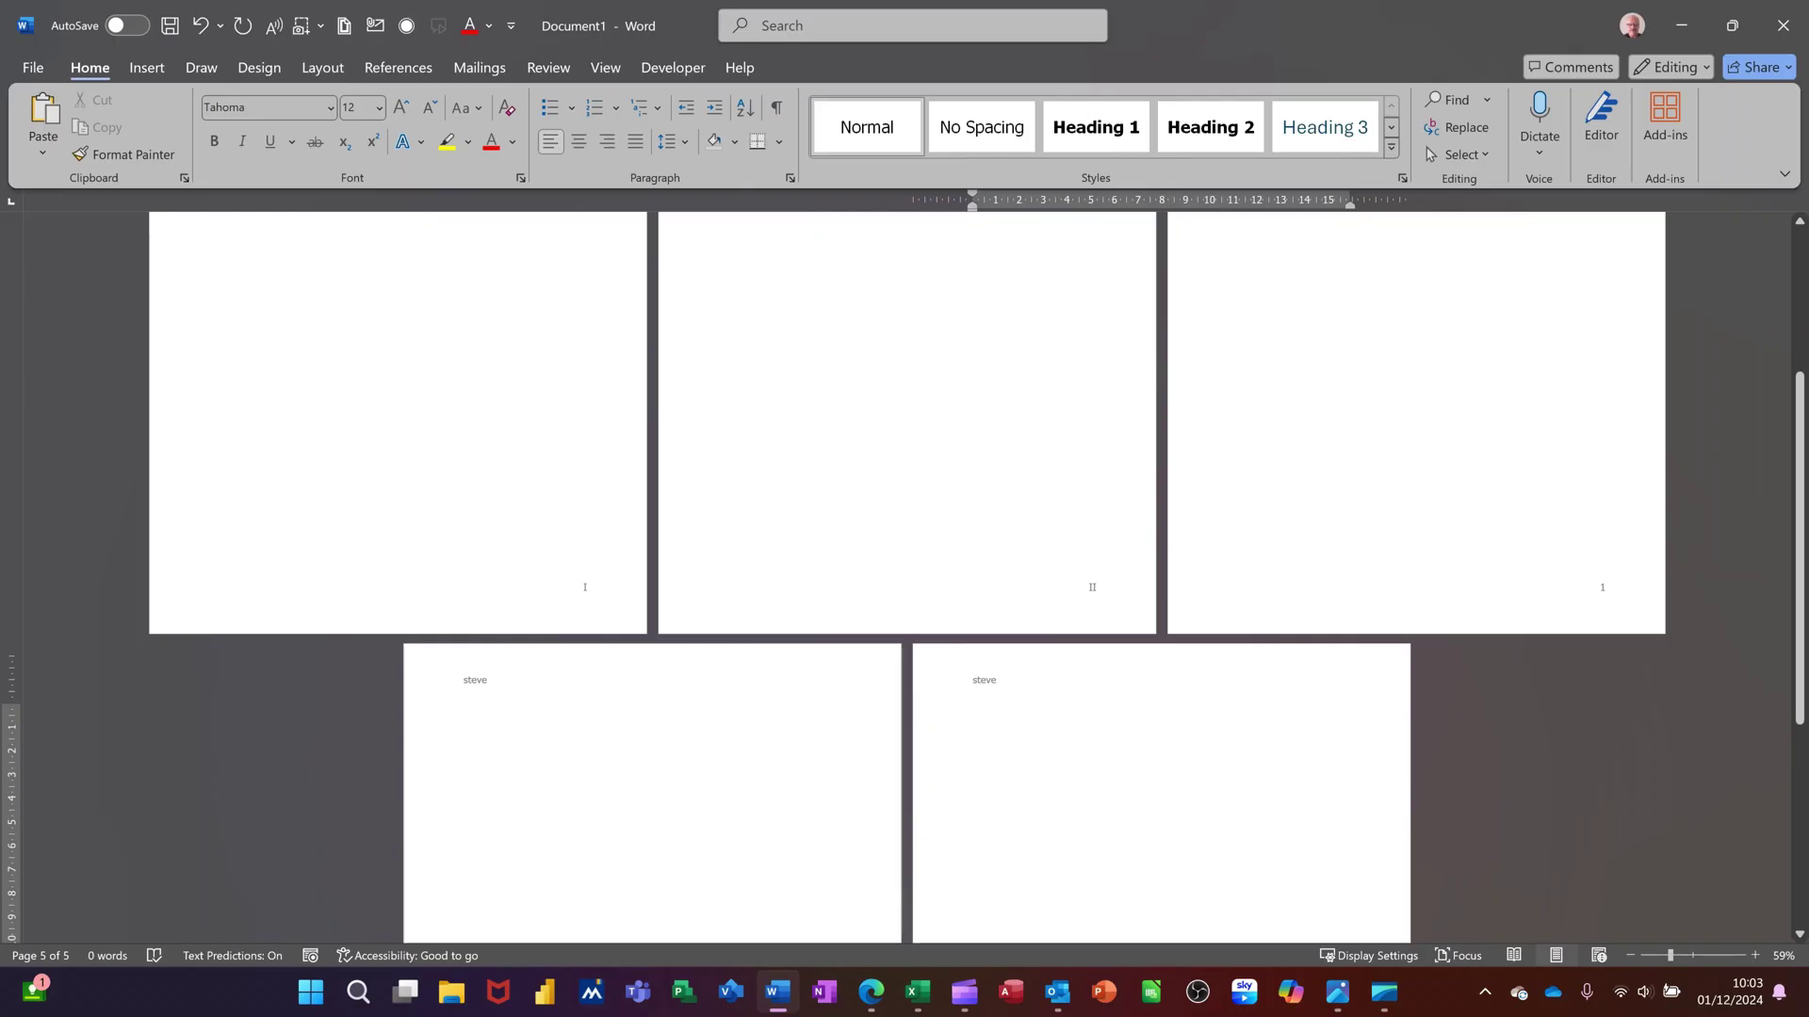
{"action": "left_click", "coordinate": [1422, 306]}
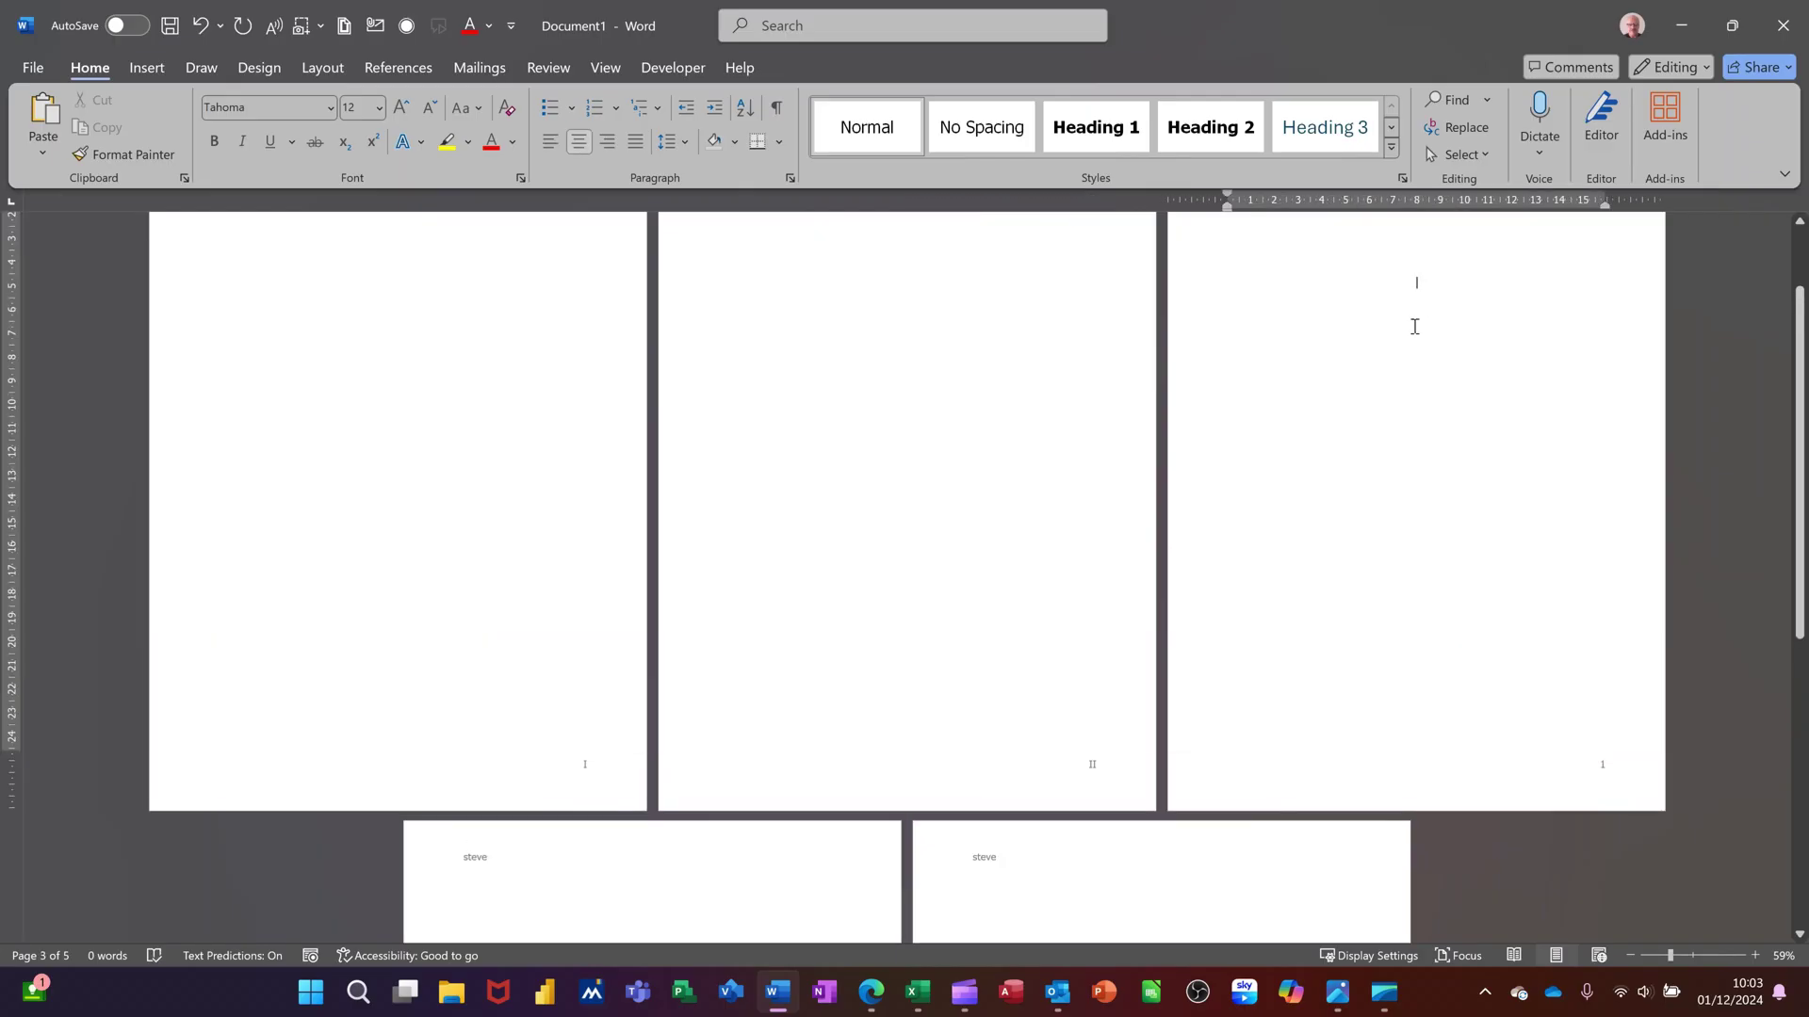
{"action": "key", "text": "ctrl+Return"}
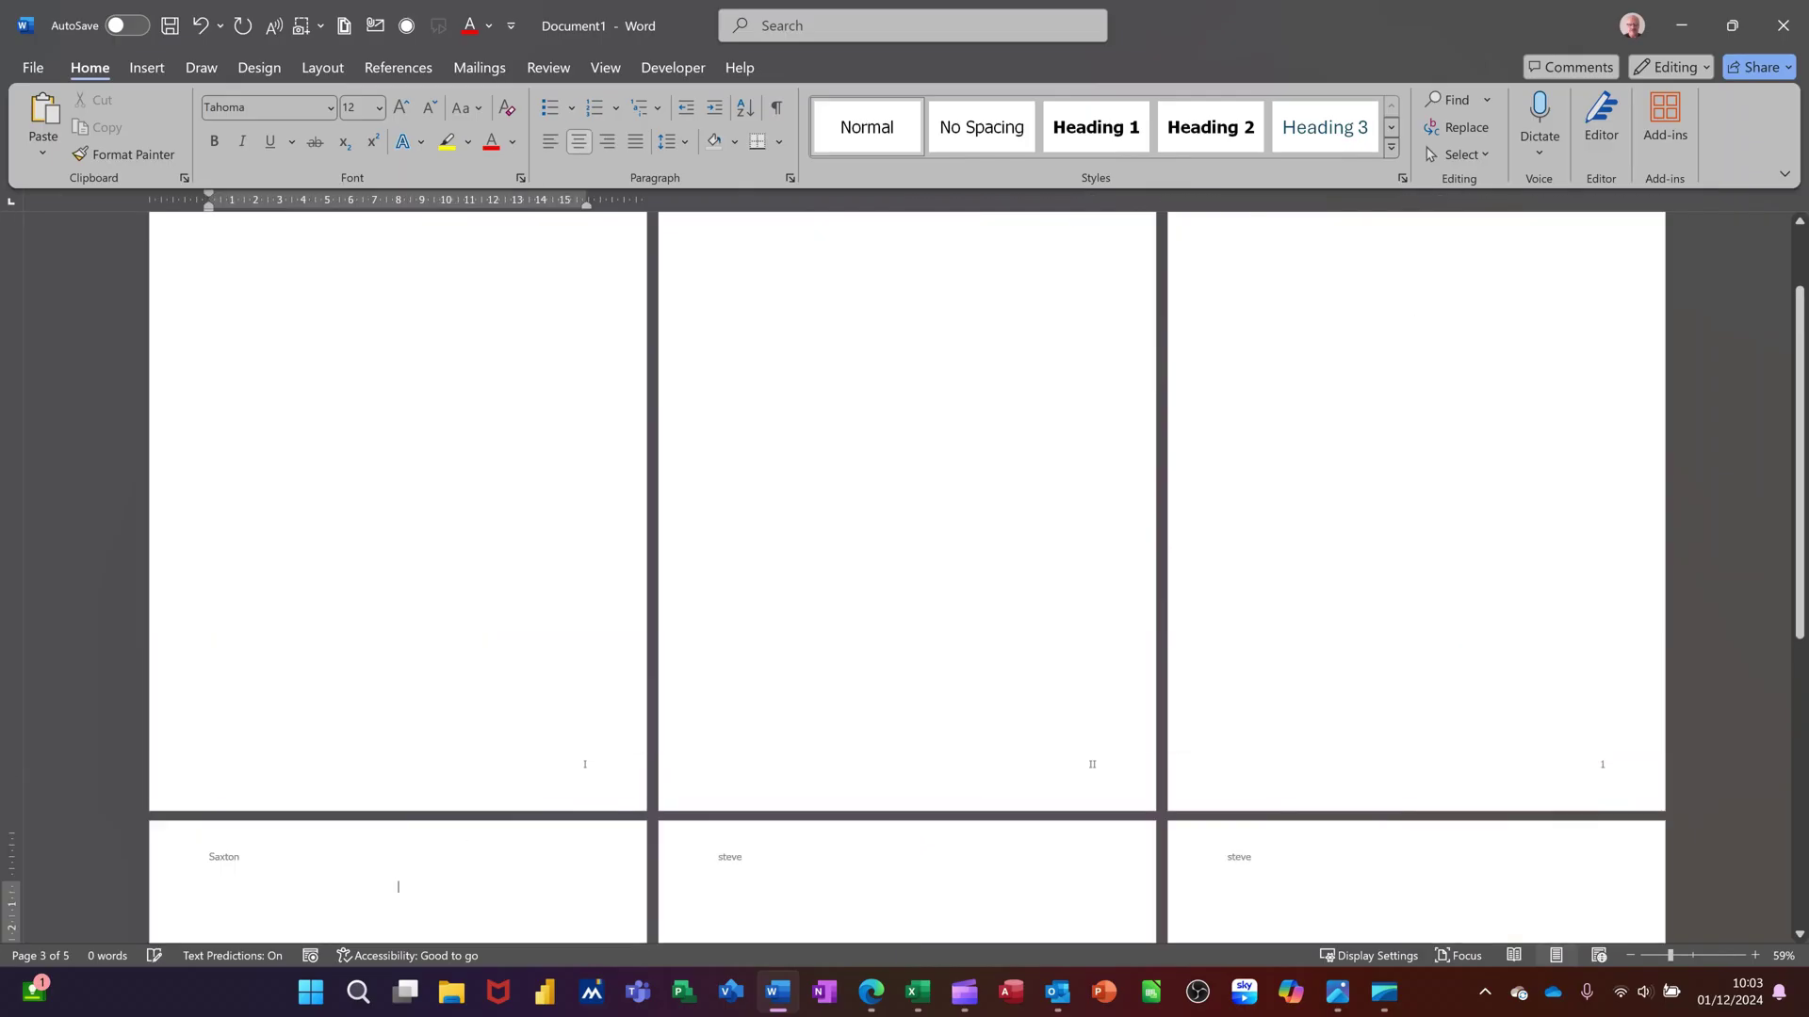
{"action": "scroll", "coordinate": [565, 716], "scroll_direction": "down", "scroll_amount": 5}
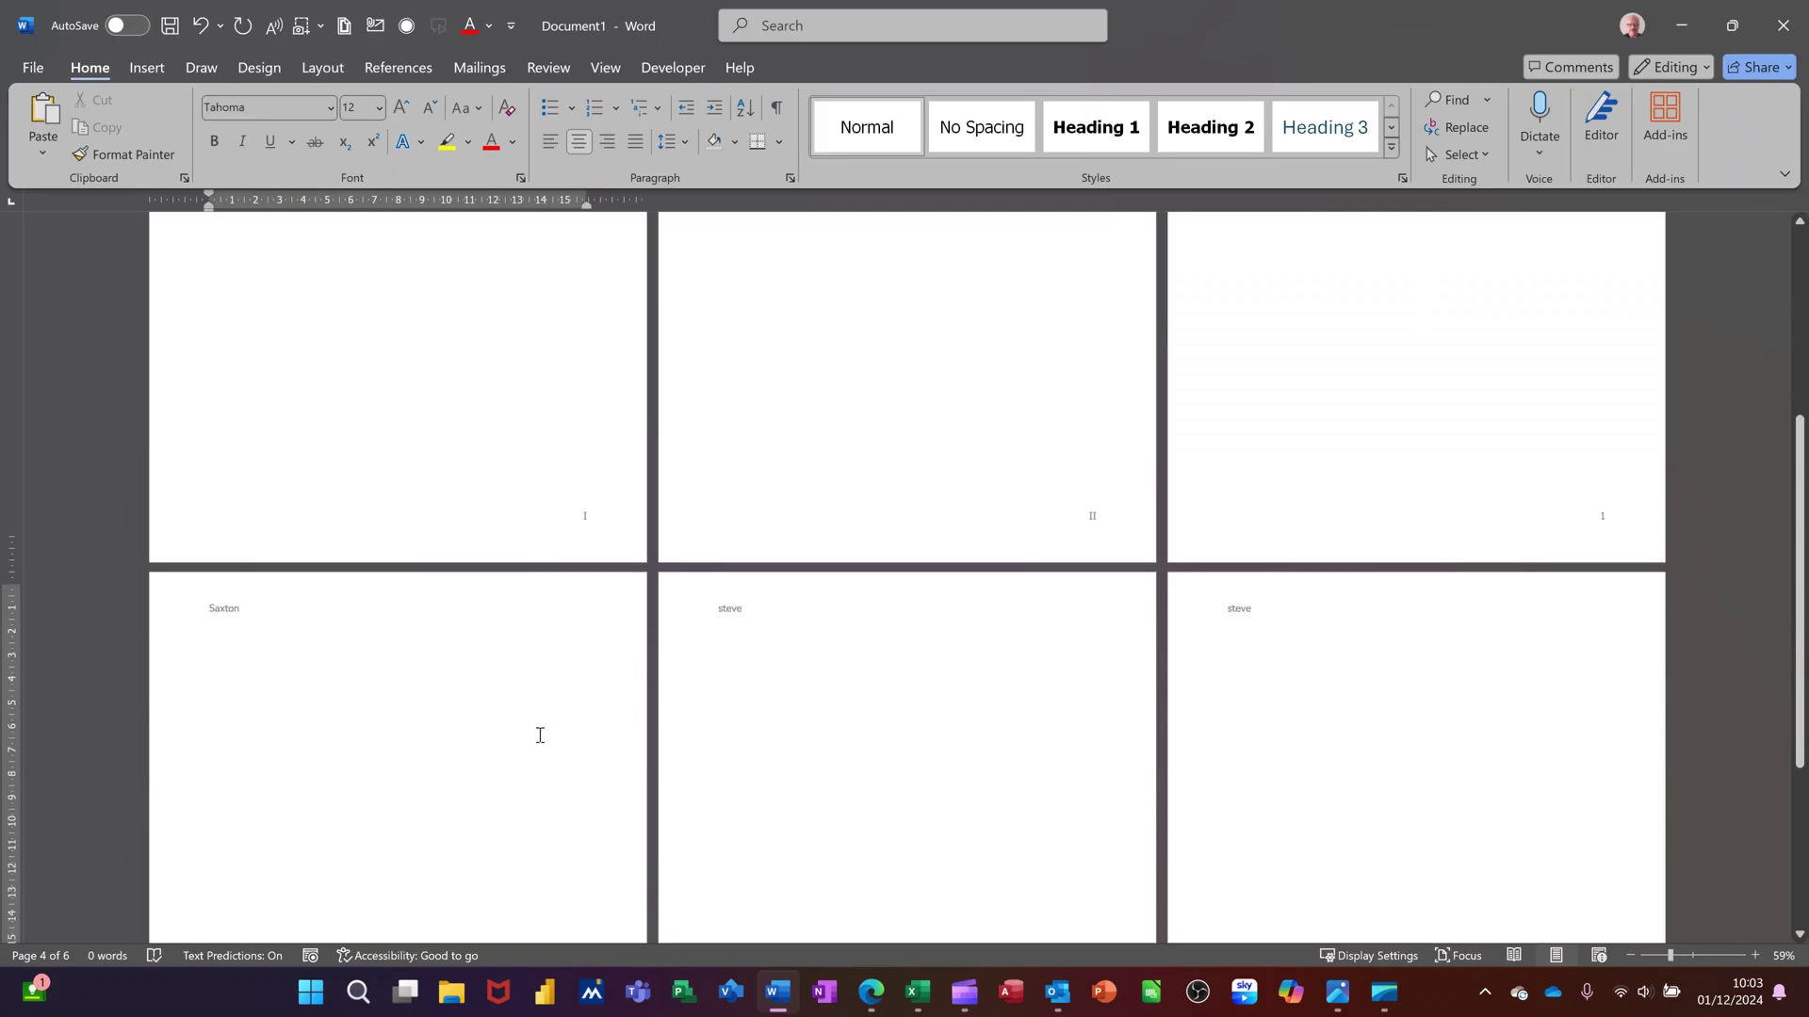
{"action": "scroll", "coordinate": [549, 698], "scroll_direction": "down", "scroll_amount": 2}
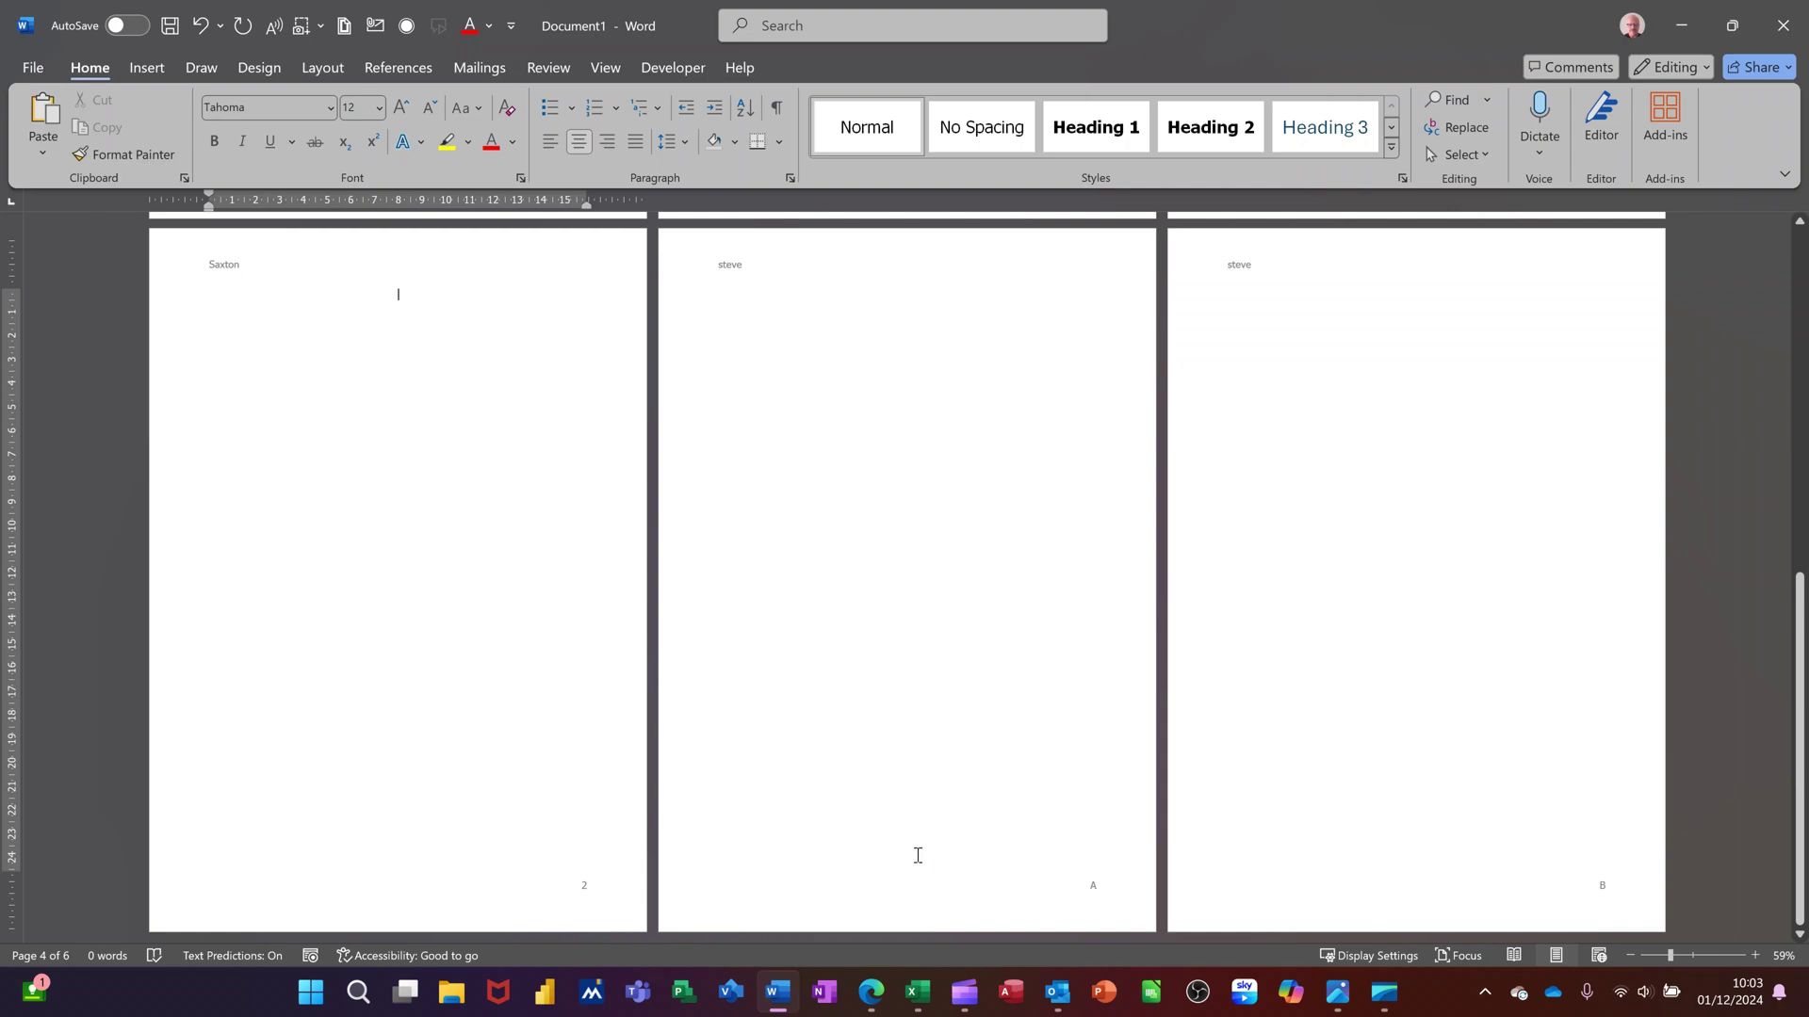
- Review the Layout Breaks list without inserting a break, then place the caret on page 2
{"action": "scroll", "coordinate": [964, 827], "scroll_direction": "up", "scroll_amount": 7}
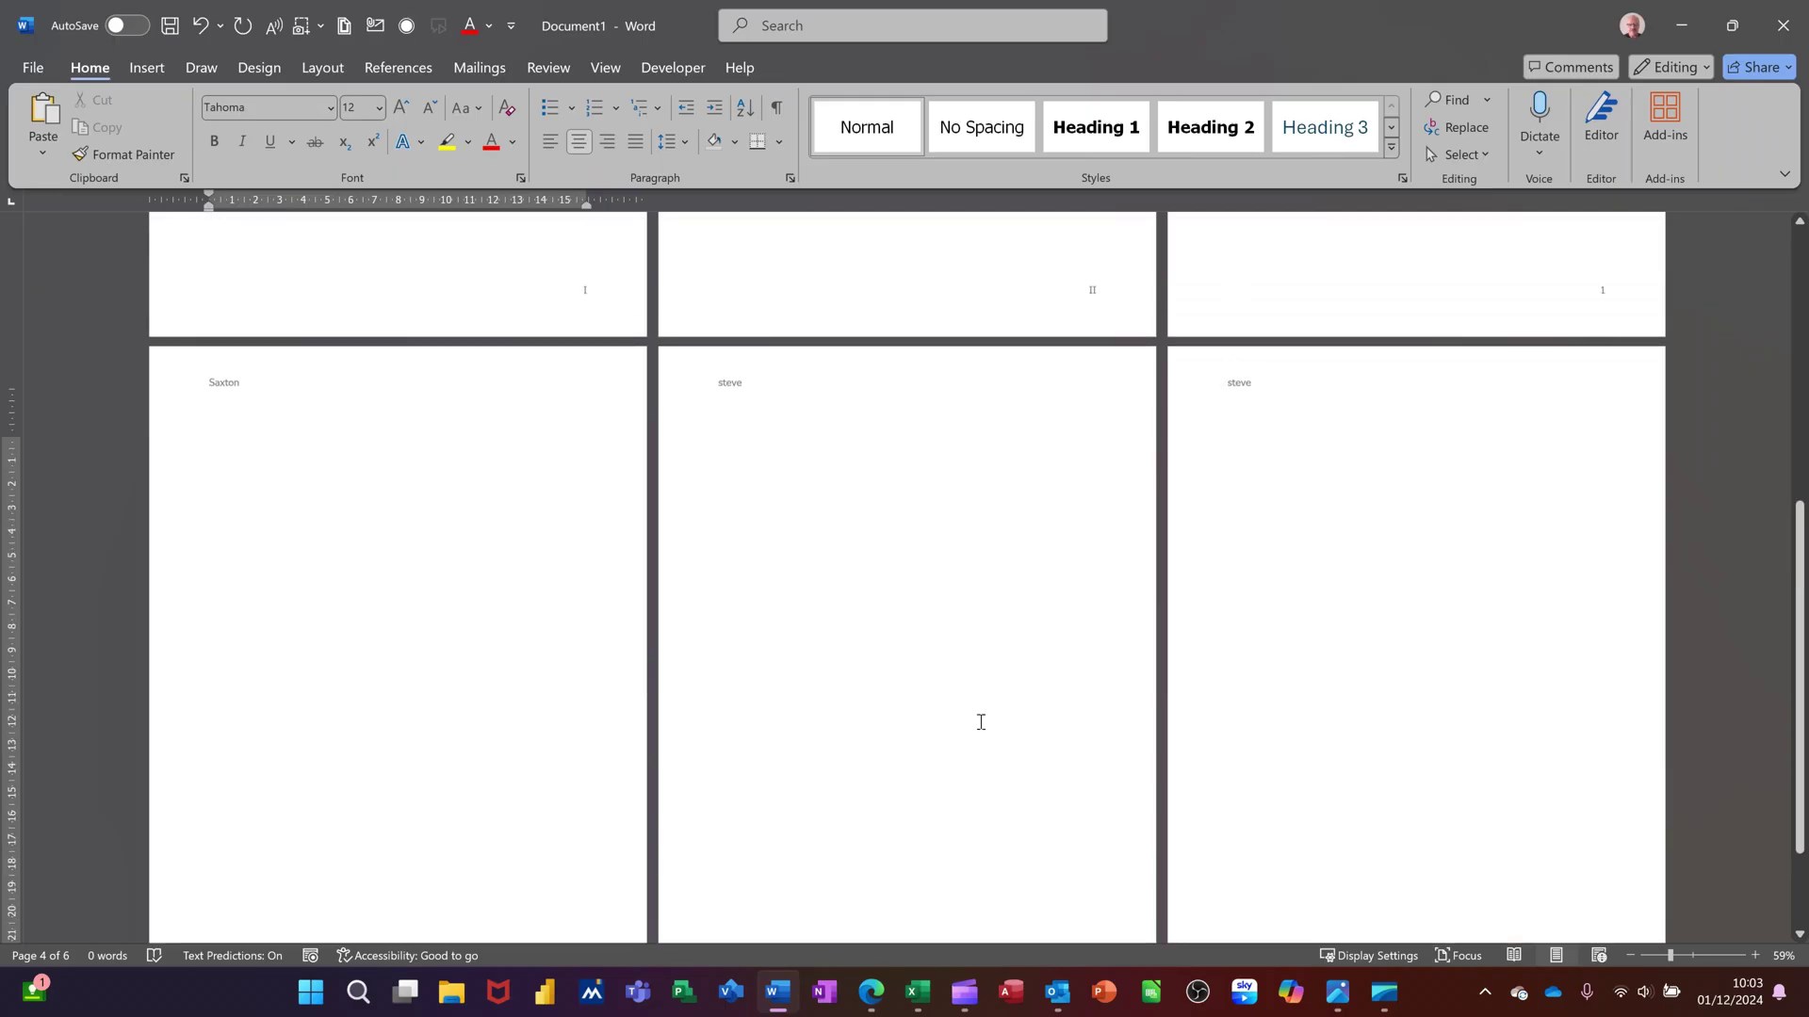
{"action": "scroll", "coordinate": [906, 575], "scroll_direction": "up", "scroll_amount": 1}
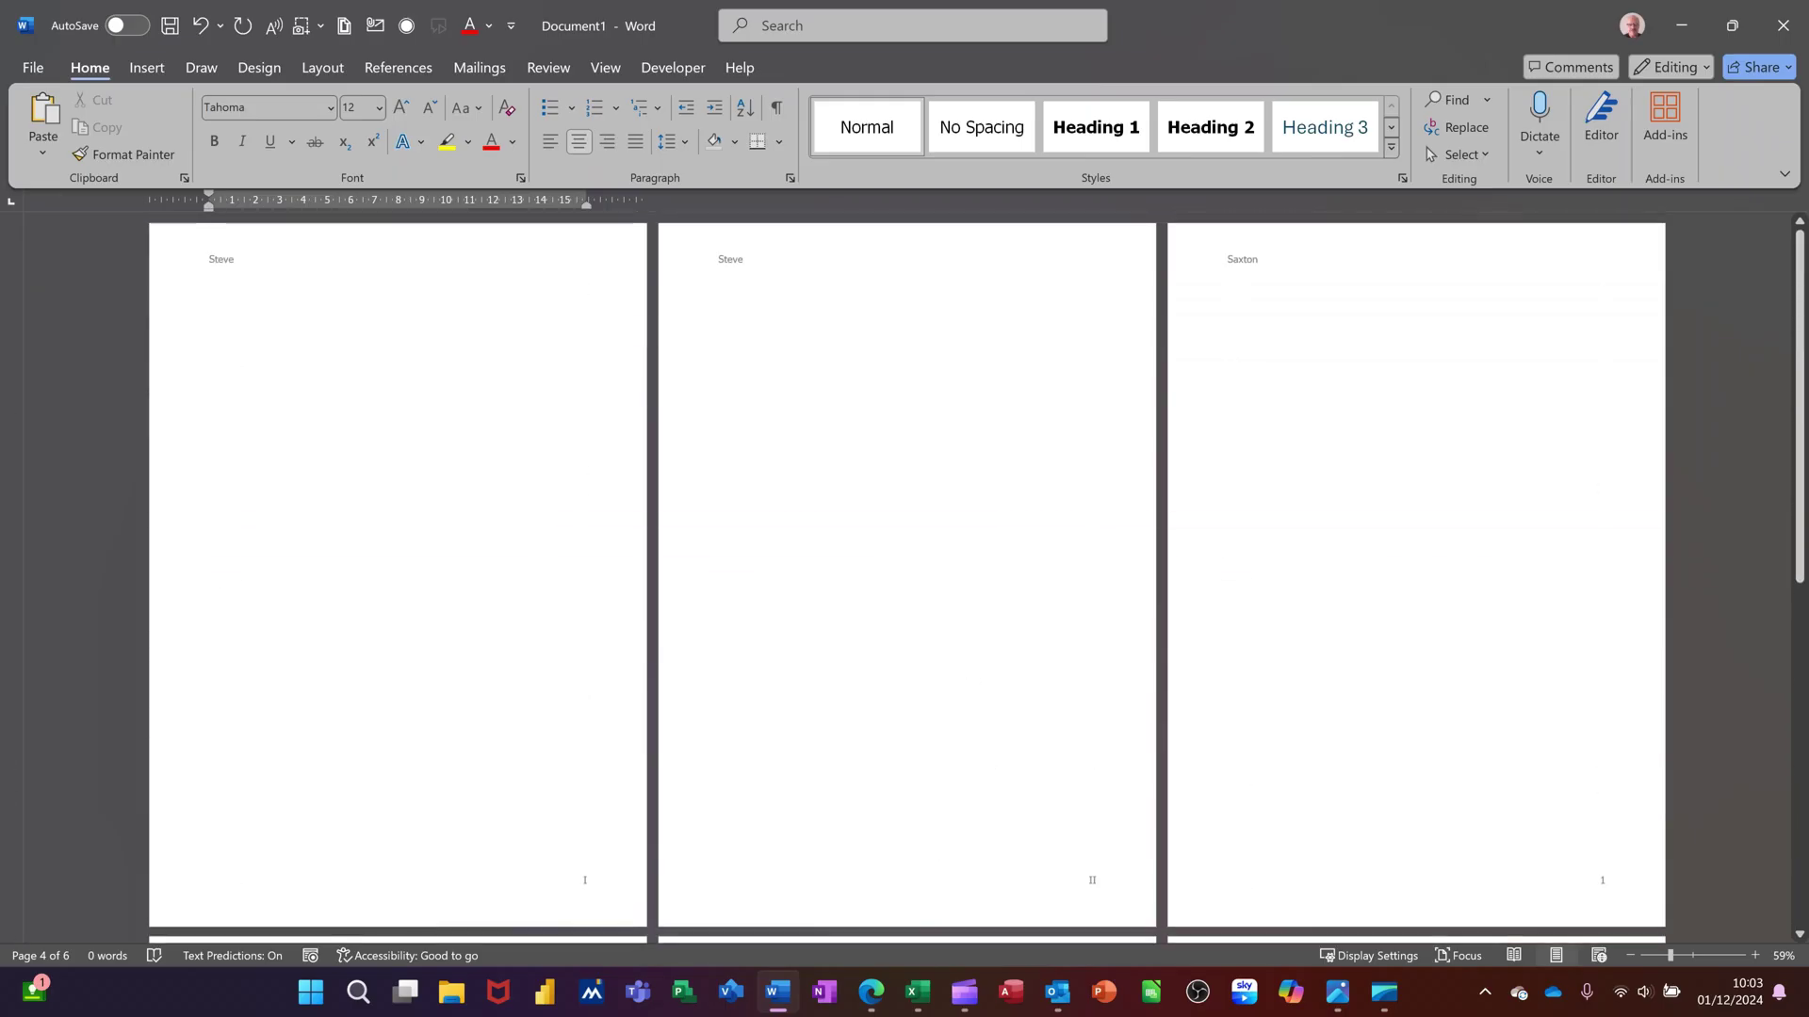
{"action": "left_click", "coordinate": [306, 74]}
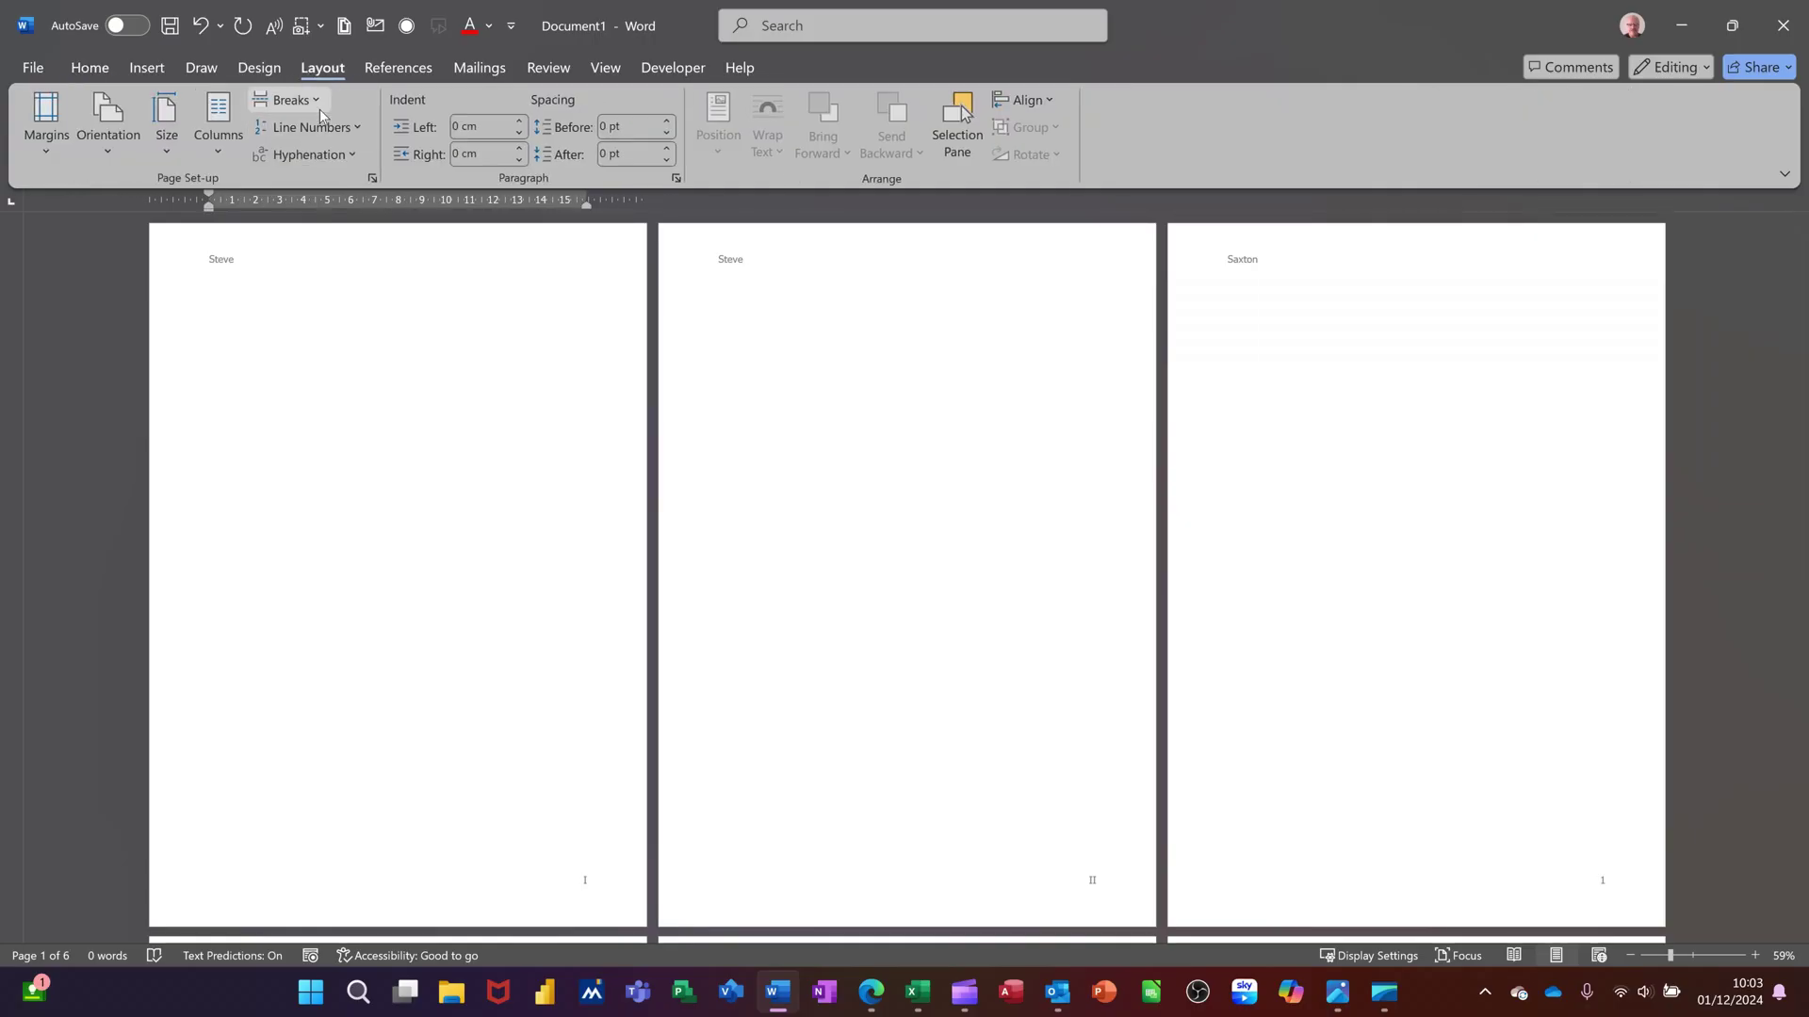
{"action": "left_click", "coordinate": [320, 110]}
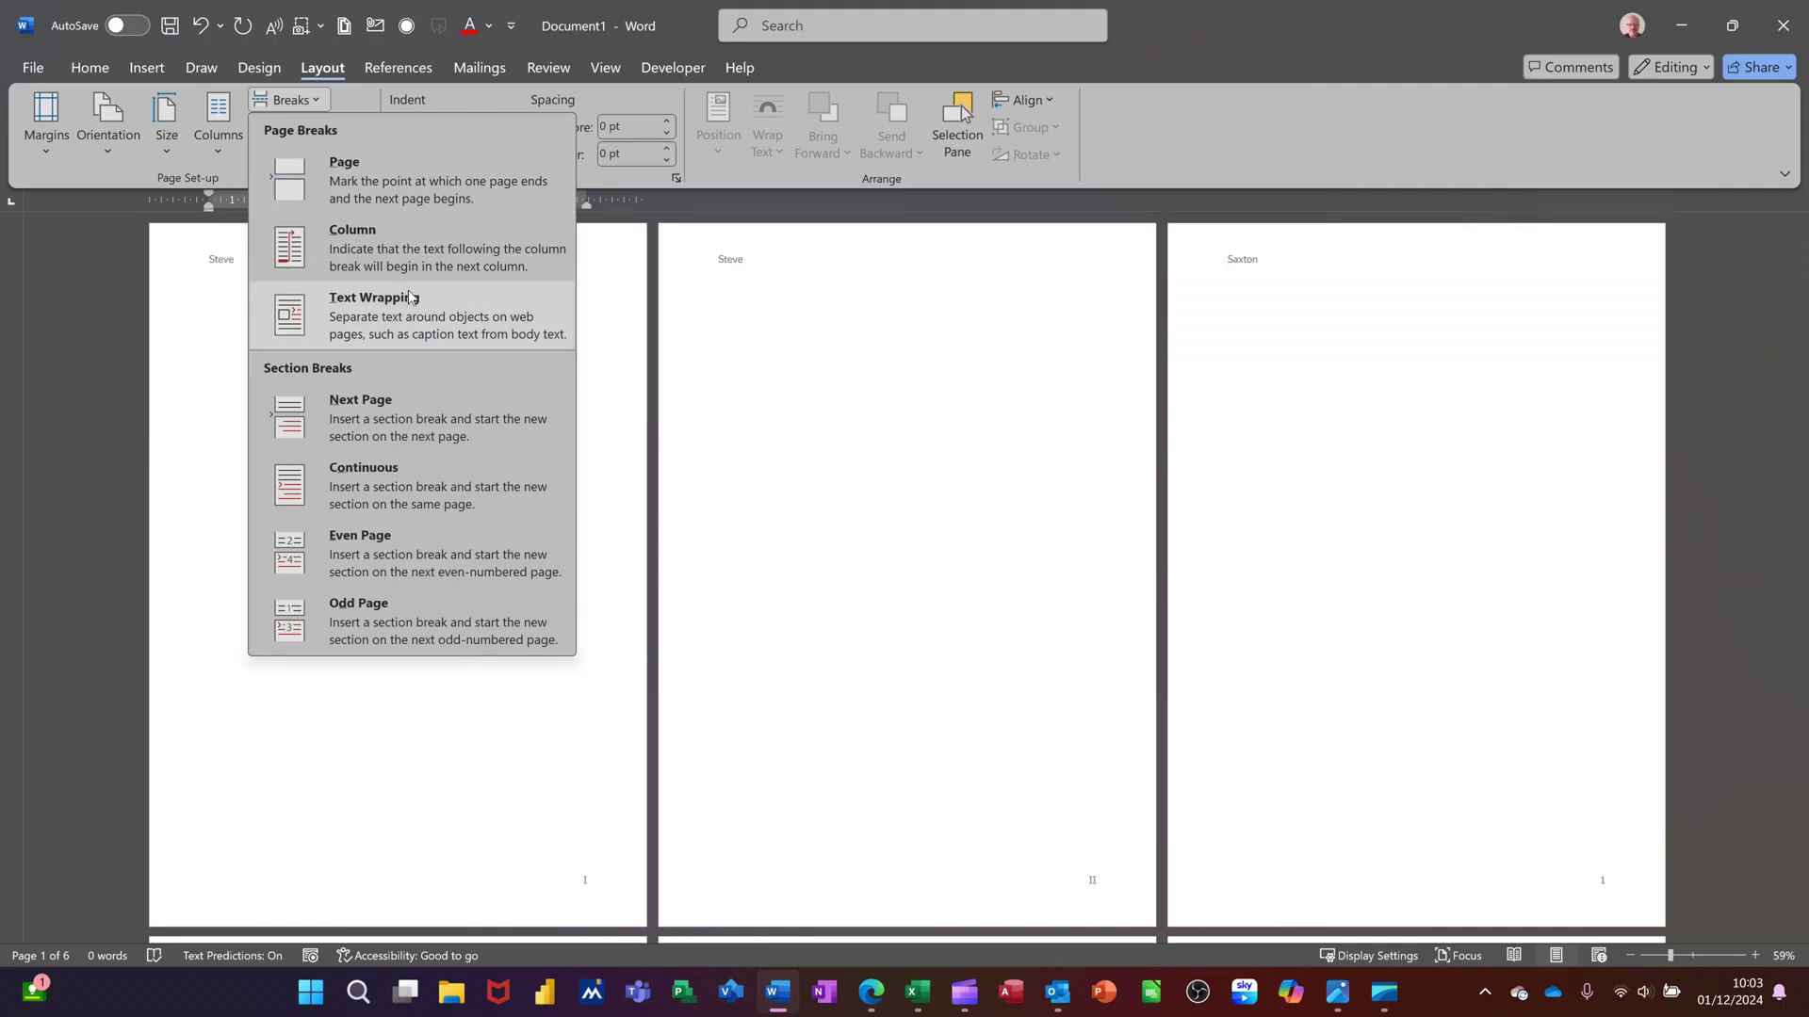
{"action": "left_click", "coordinate": [392, 256]}
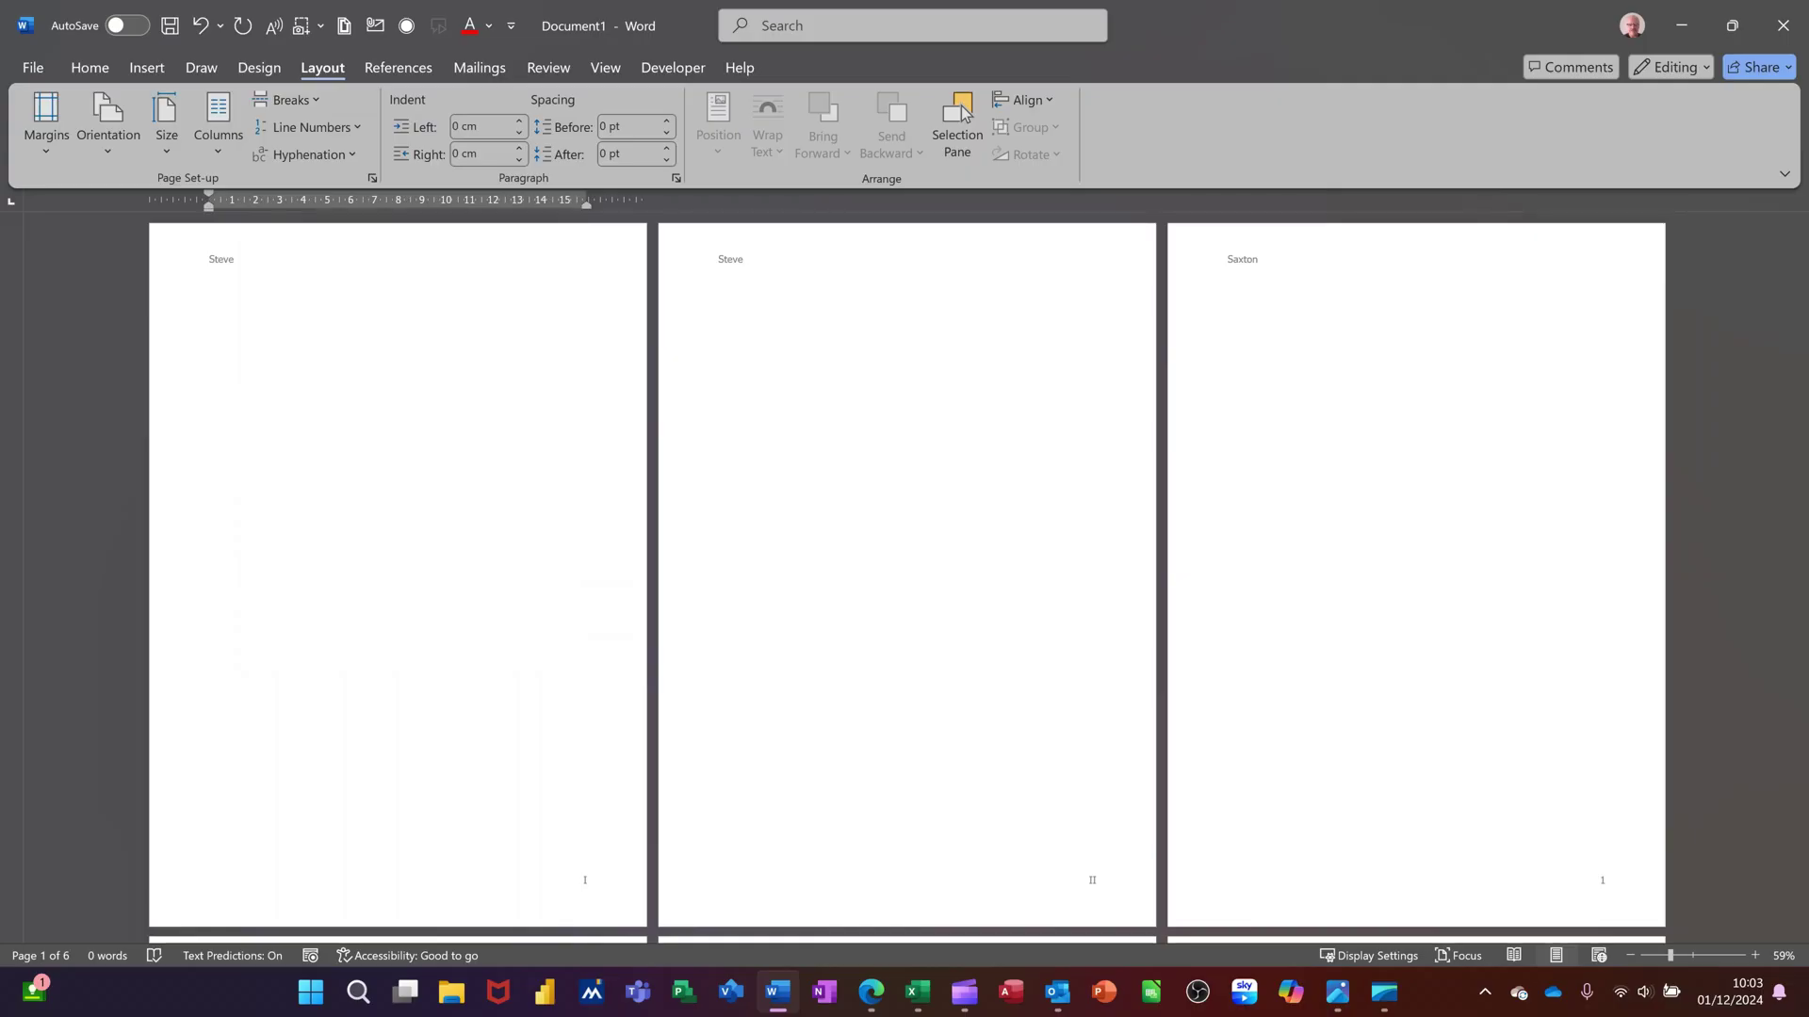
{"action": "left_click", "coordinate": [837, 287]}
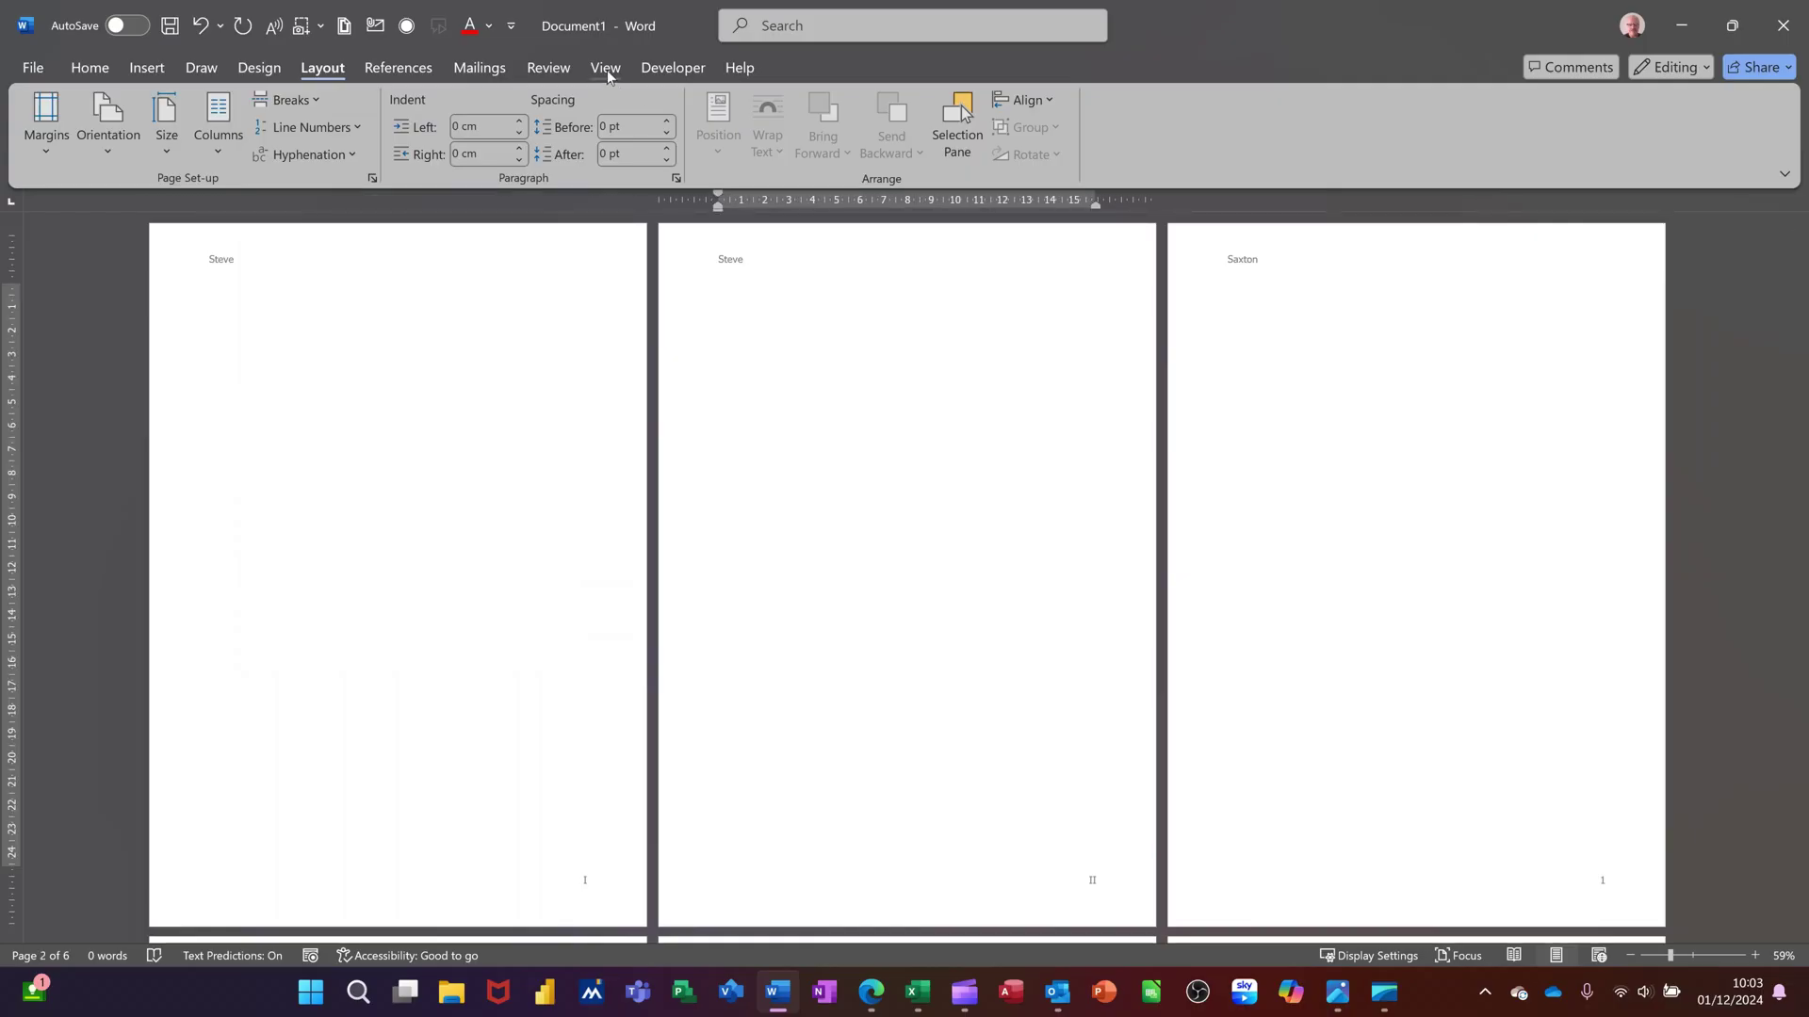
- In Draft view, replace the first section break with a page break and delete the remaining section break
{"action": "left_click", "coordinate": [606, 70]}
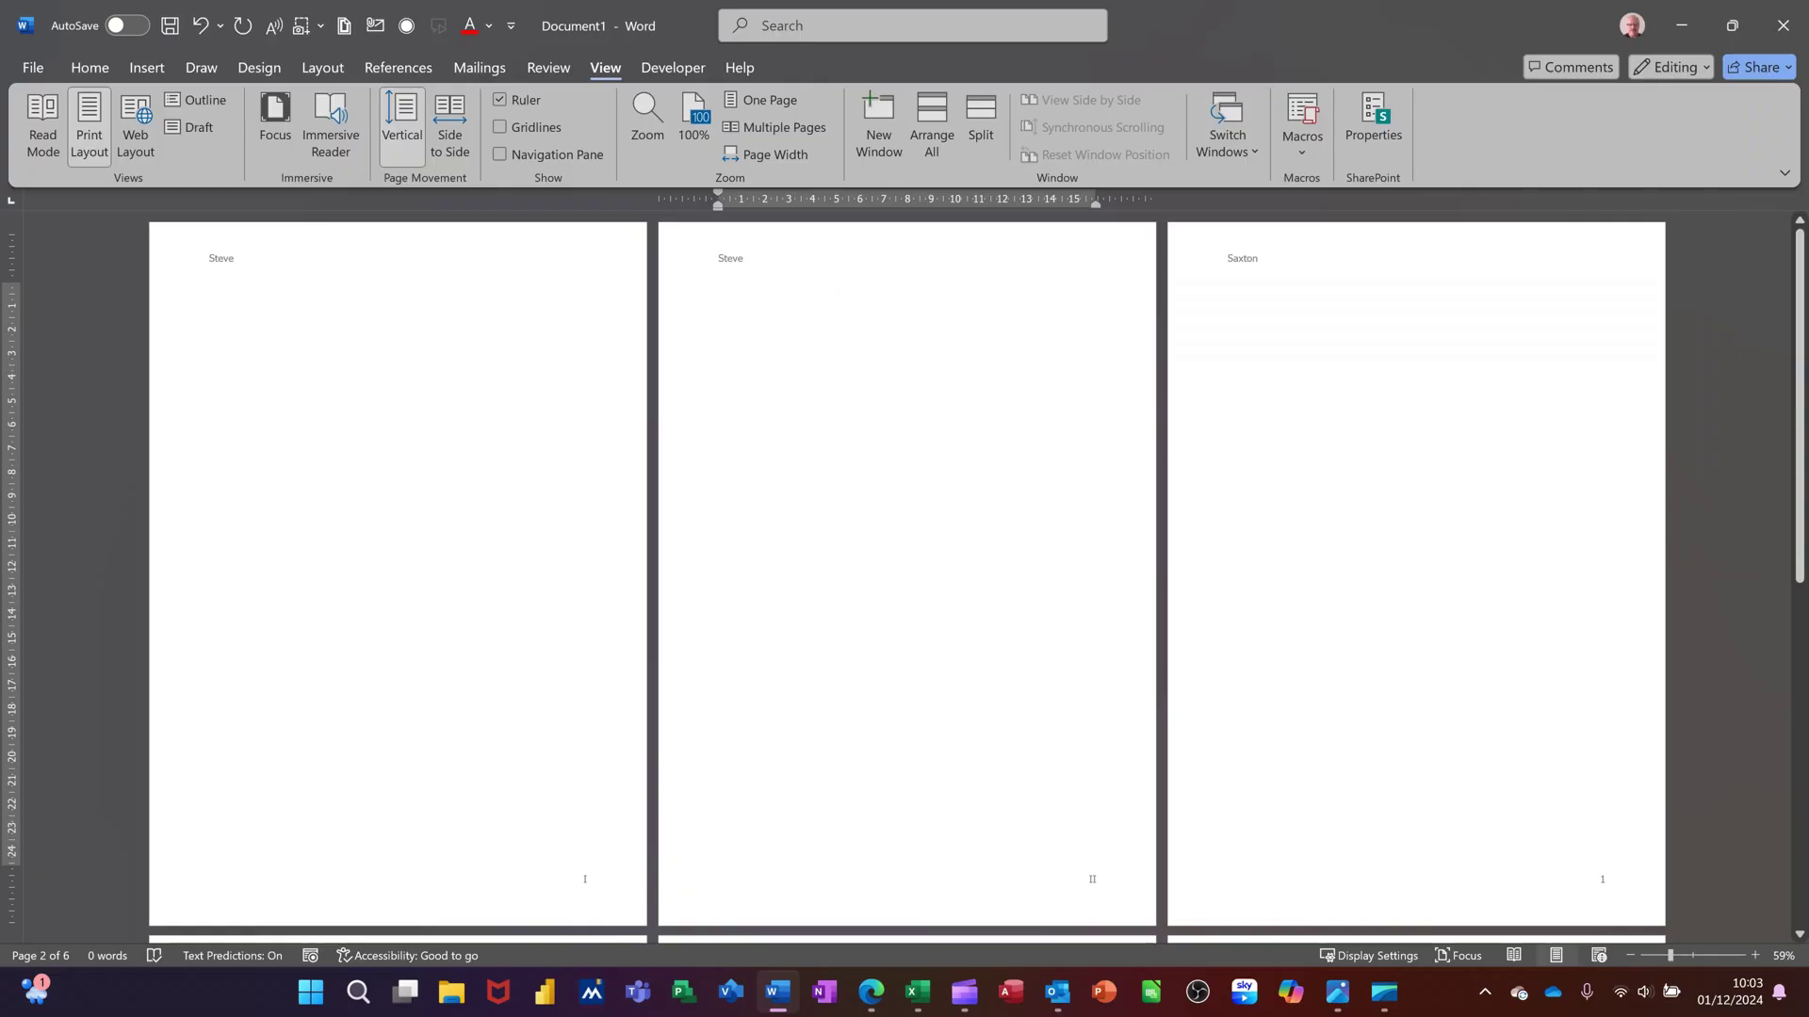
{"action": "left_click", "coordinate": [200, 127]}
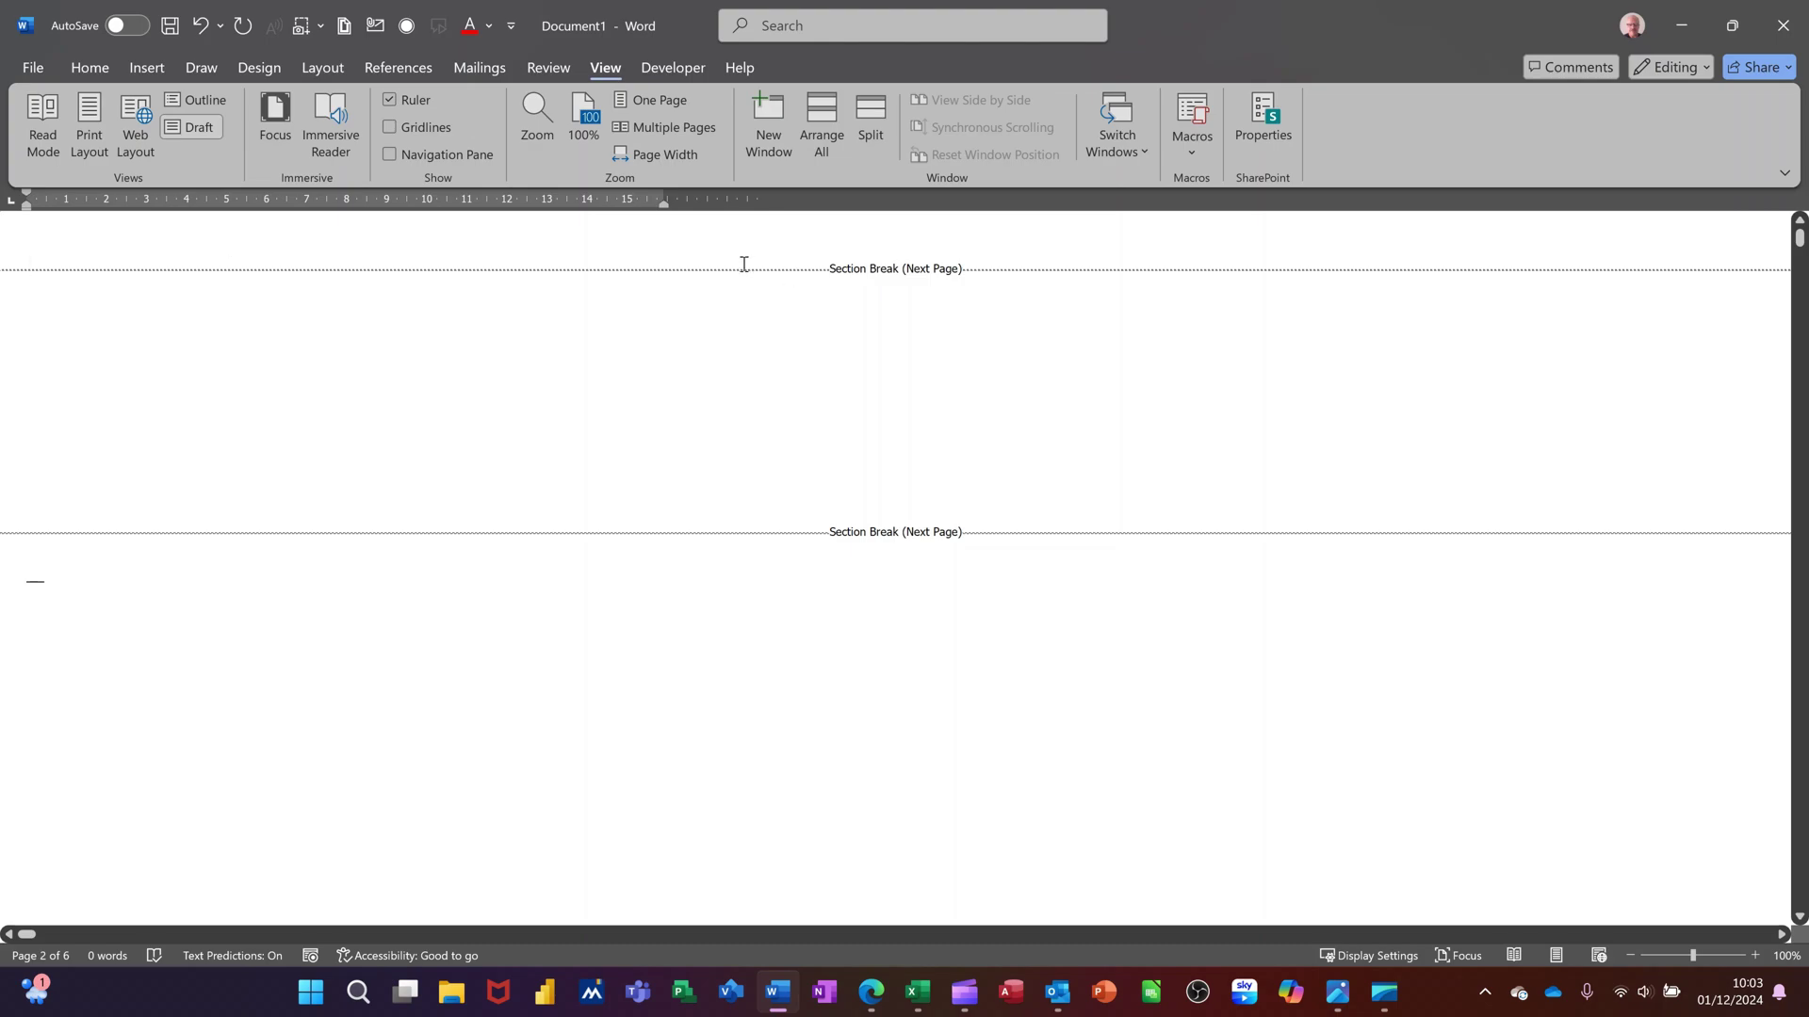
{"action": "key", "text": "Delete"}
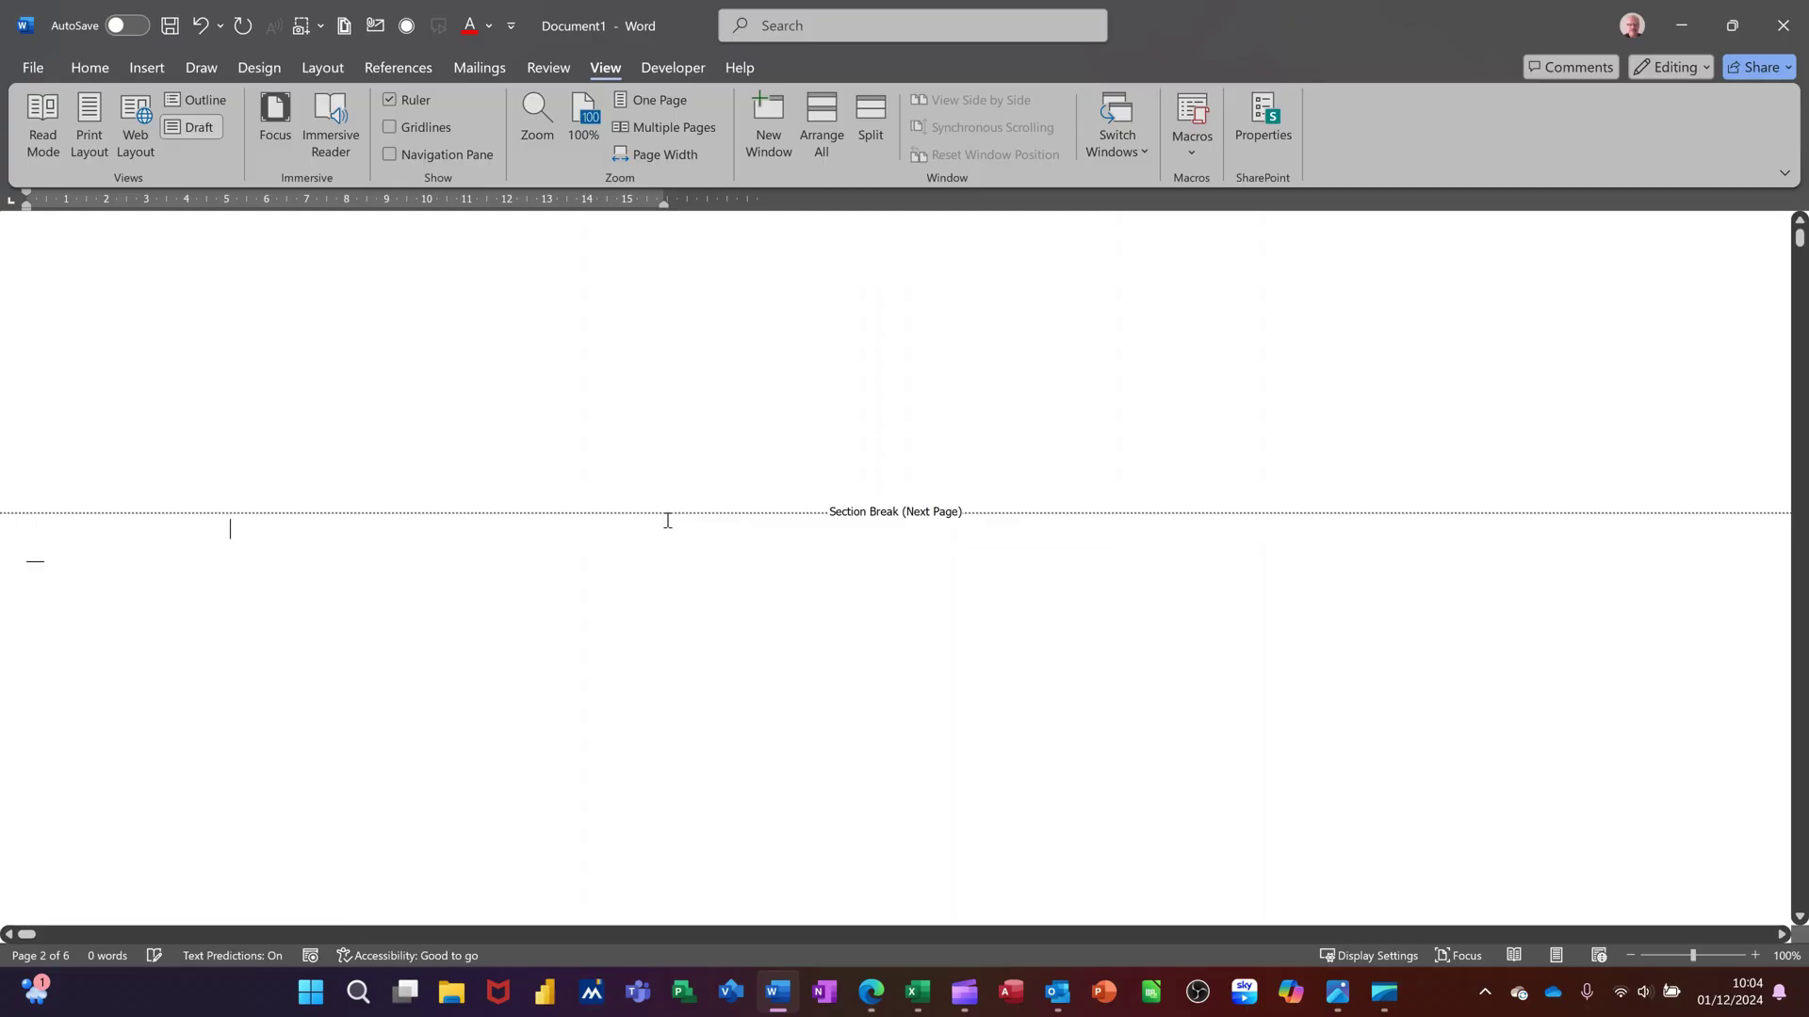
{"action": "key", "text": "ctrl+Return"}
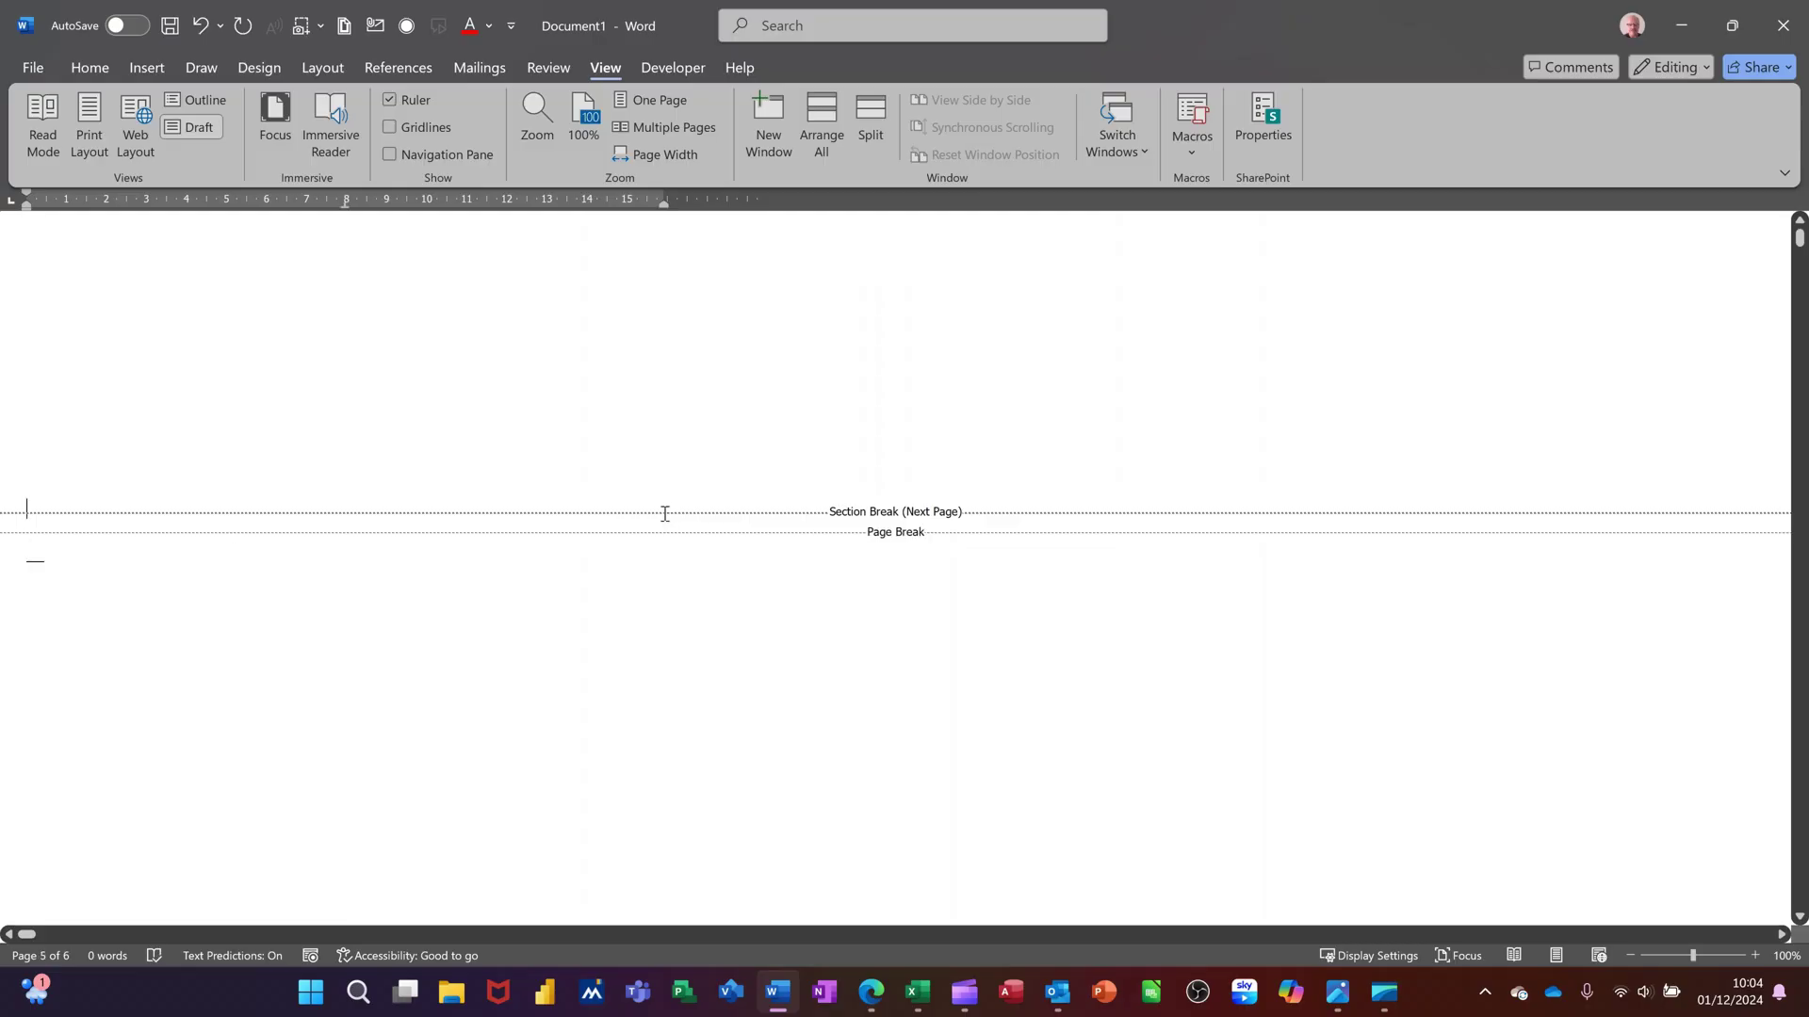
{"action": "key", "text": "Delete"}
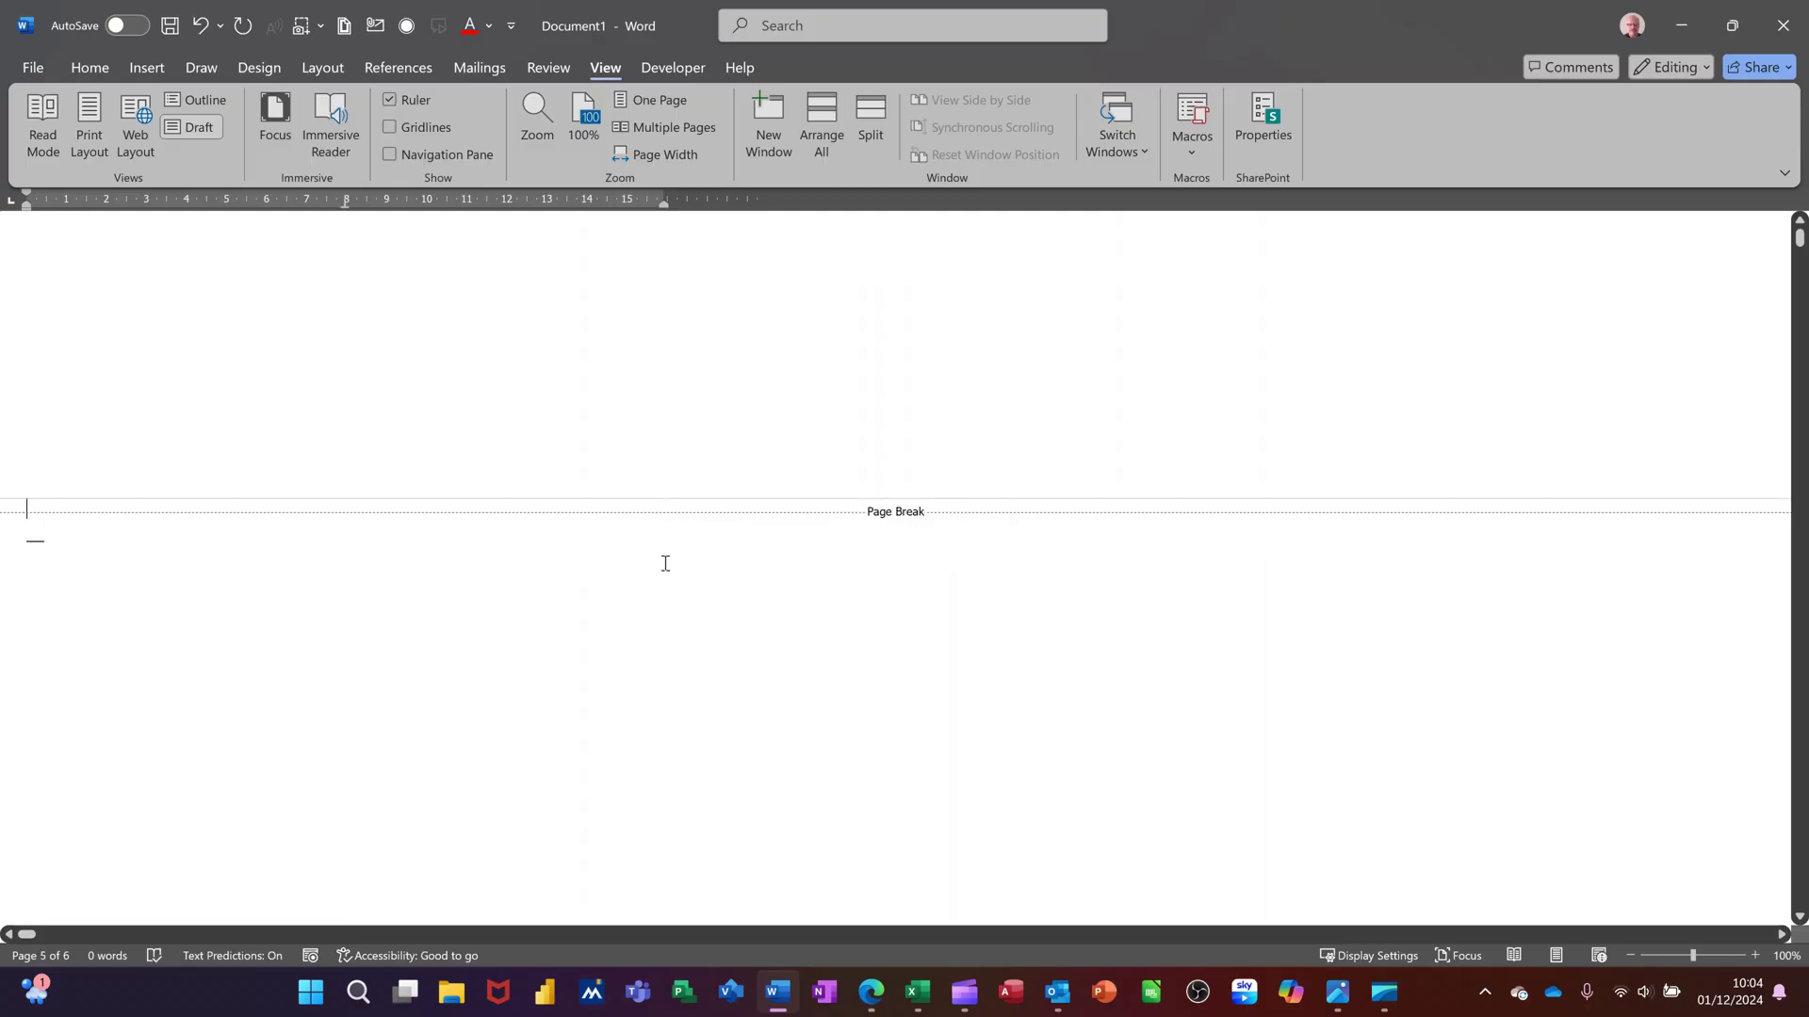
{"action": "scroll", "coordinate": [667, 566], "scroll_direction": "down", "scroll_amount": 2}
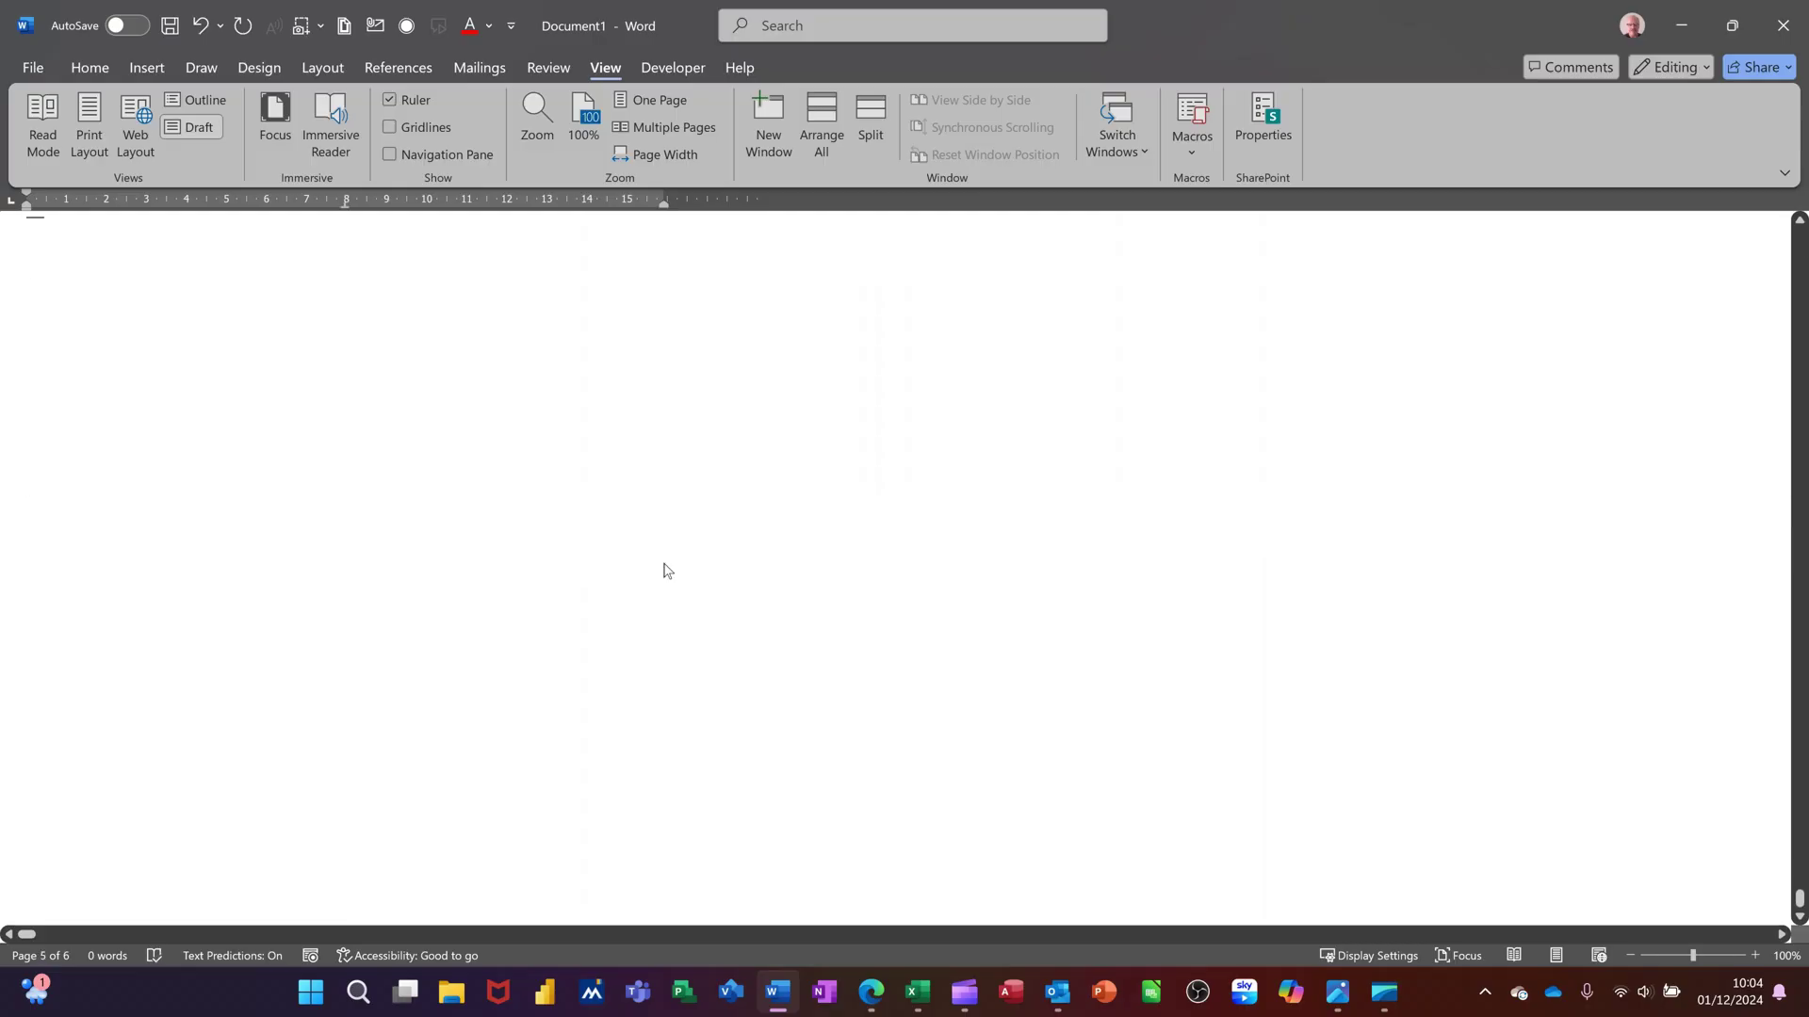
- Switch back to Print Layout and scroll through the five pages numbered A to E
{"action": "left_click", "coordinate": [73, 140]}
{"action": "scroll", "coordinate": [905, 565], "scroll_direction": "up", "scroll_amount": 6}
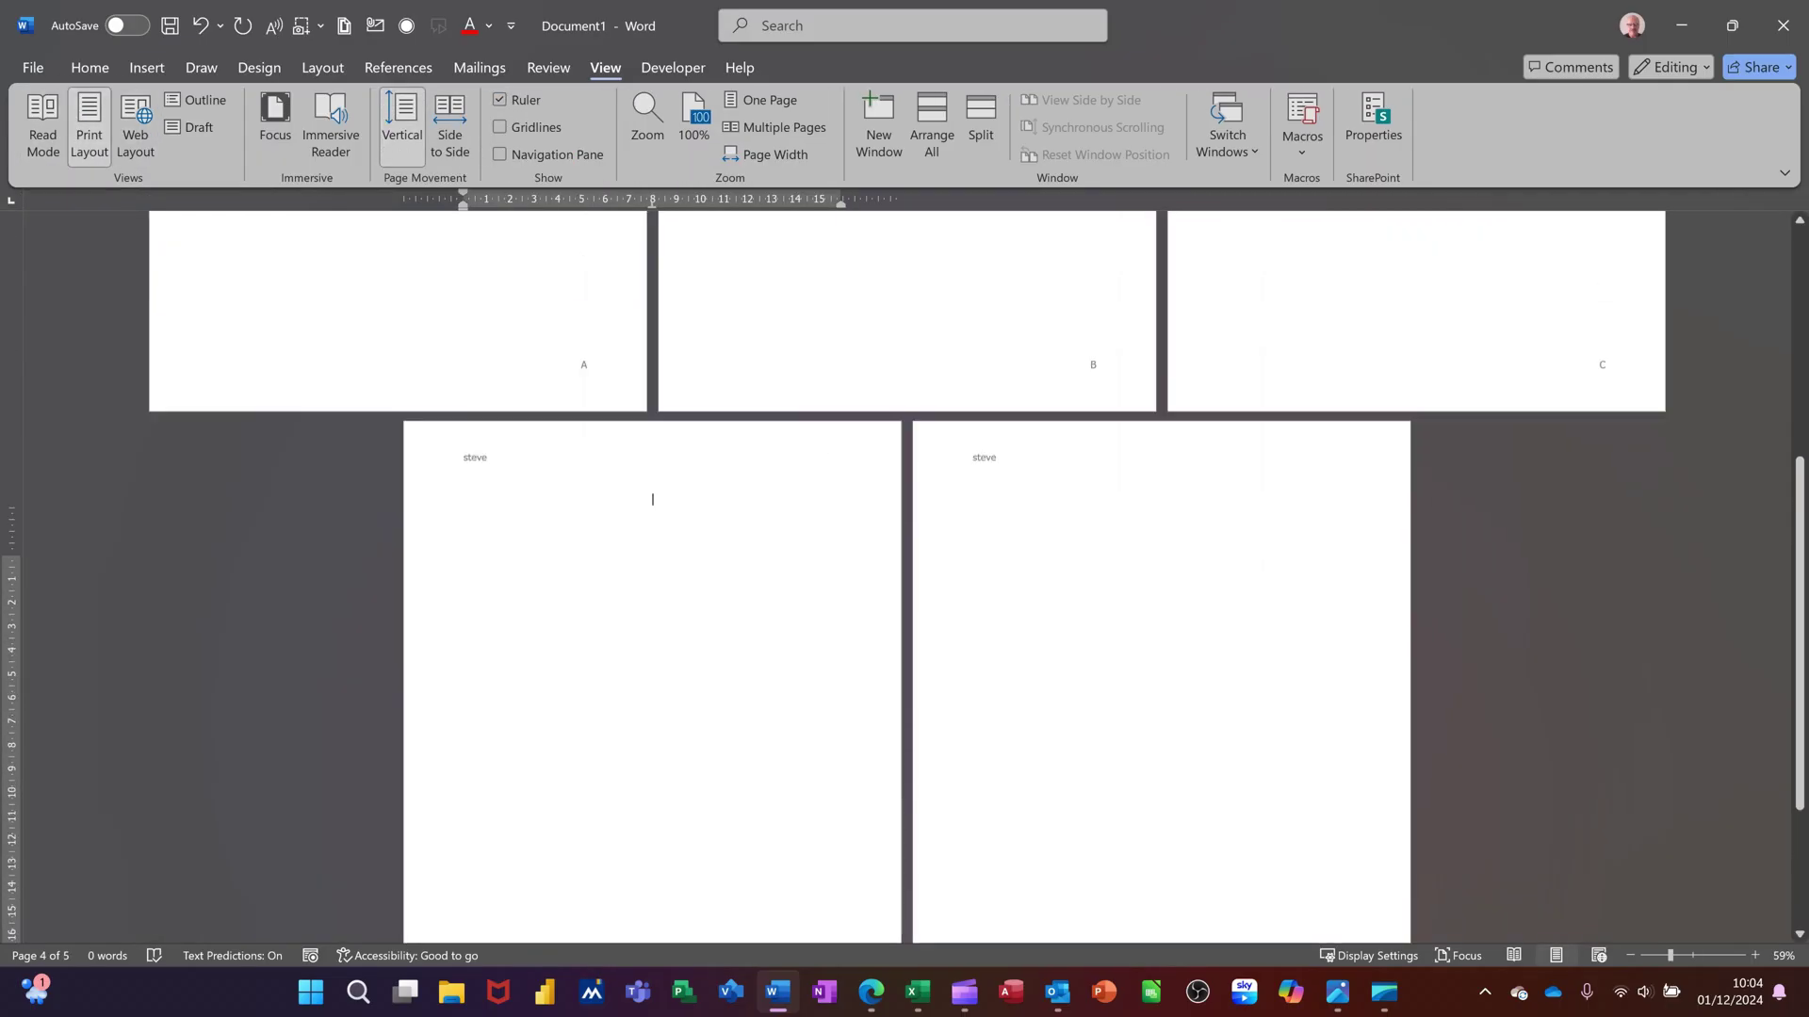
{"action": "scroll", "coordinate": [905, 565], "scroll_direction": "up", "scroll_amount": 2}
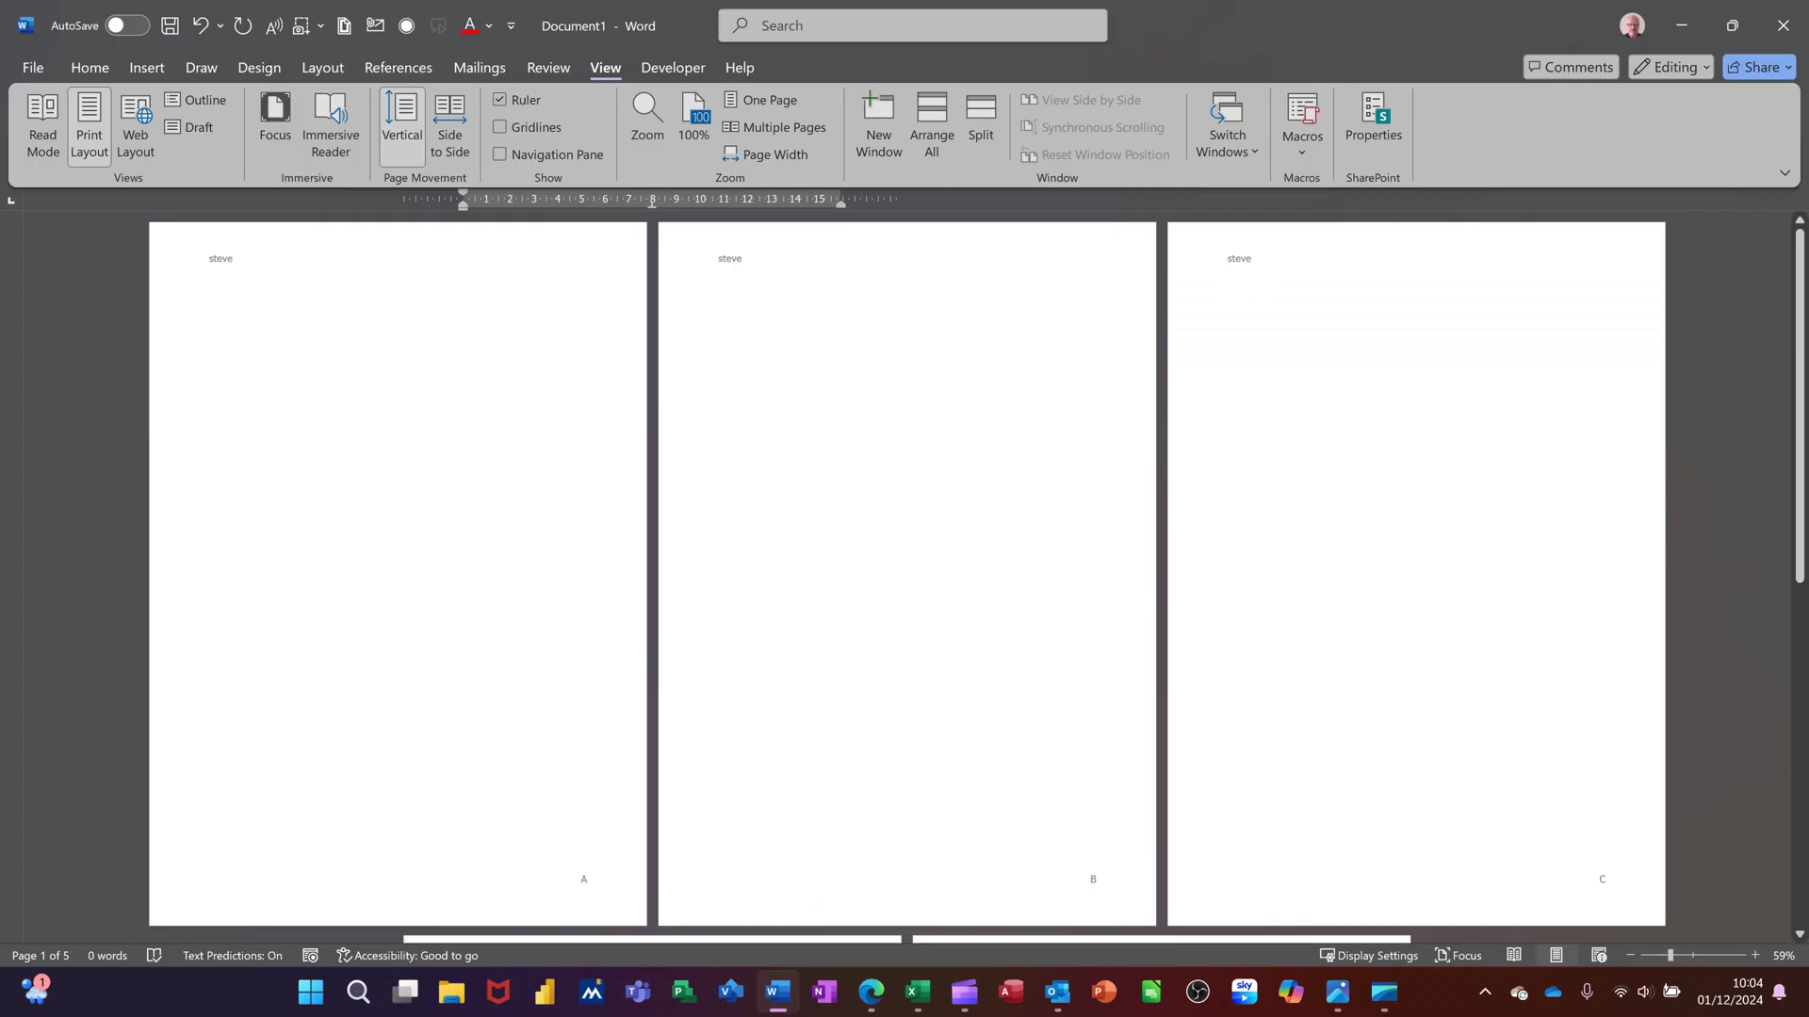
{"action": "scroll", "coordinate": [904, 565], "scroll_direction": "down", "scroll_amount": 2}
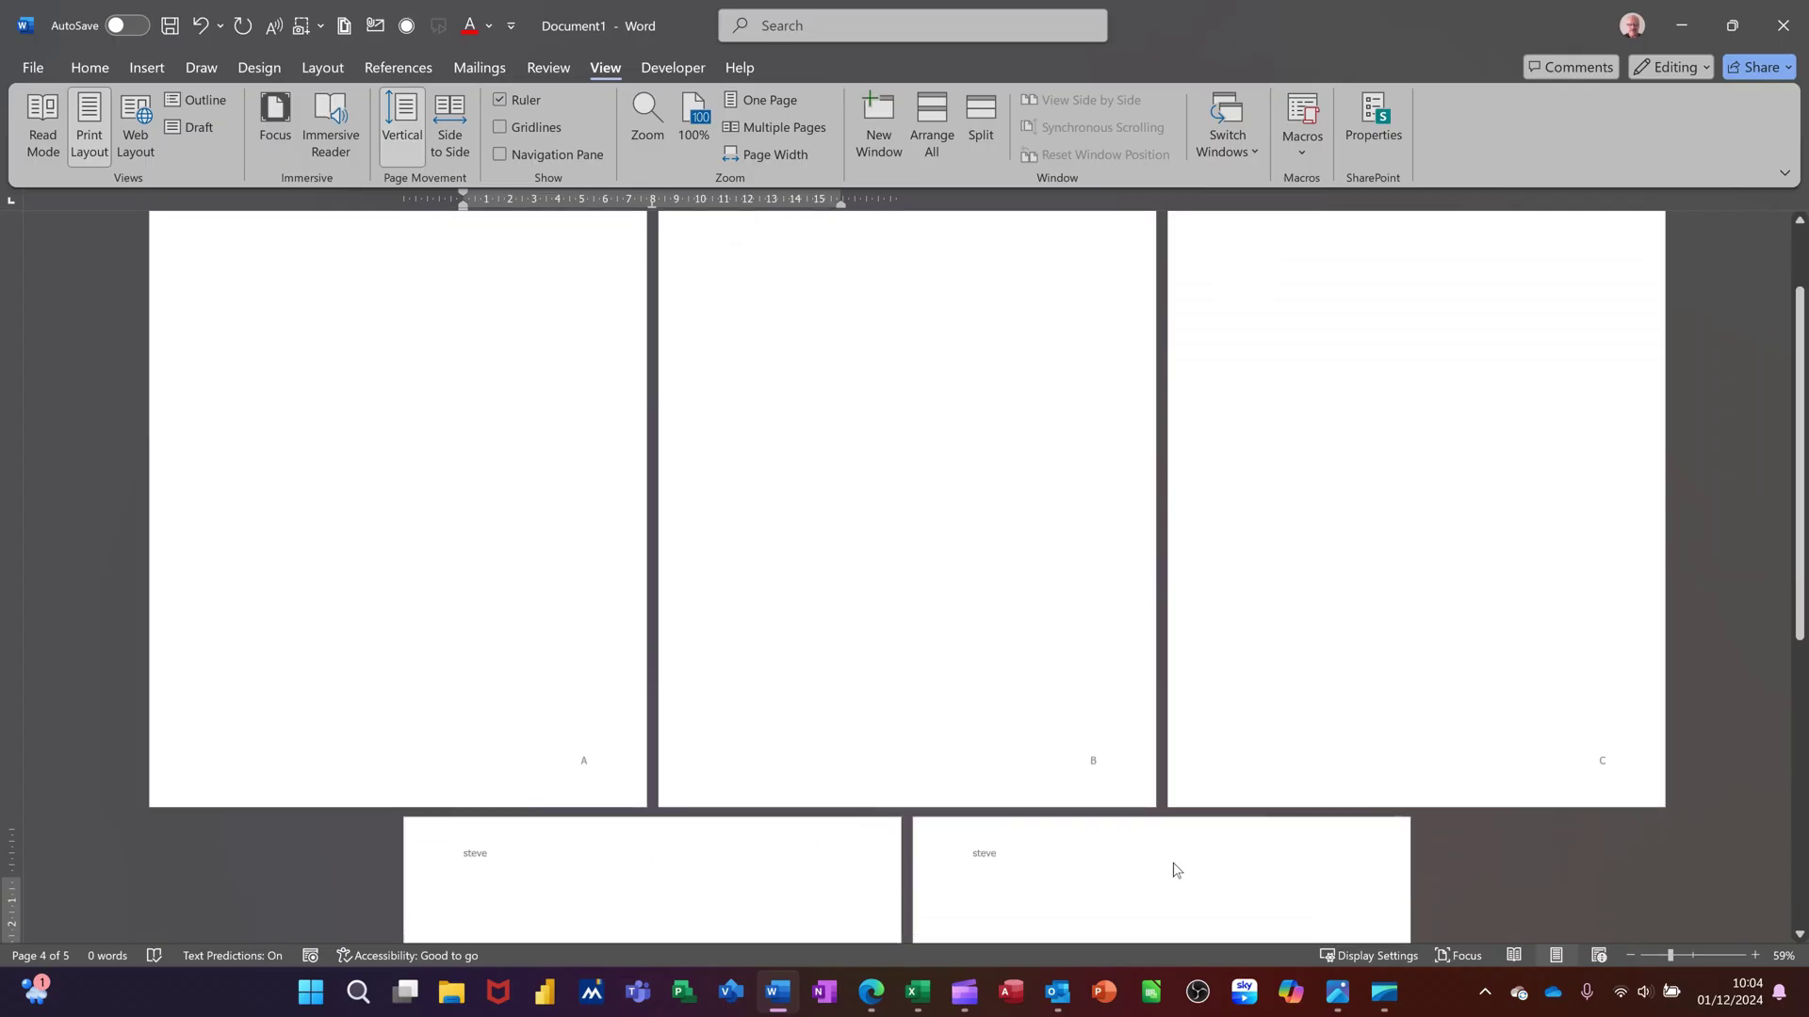
{"action": "scroll", "coordinate": [768, 879], "scroll_direction": "down", "scroll_amount": 10}
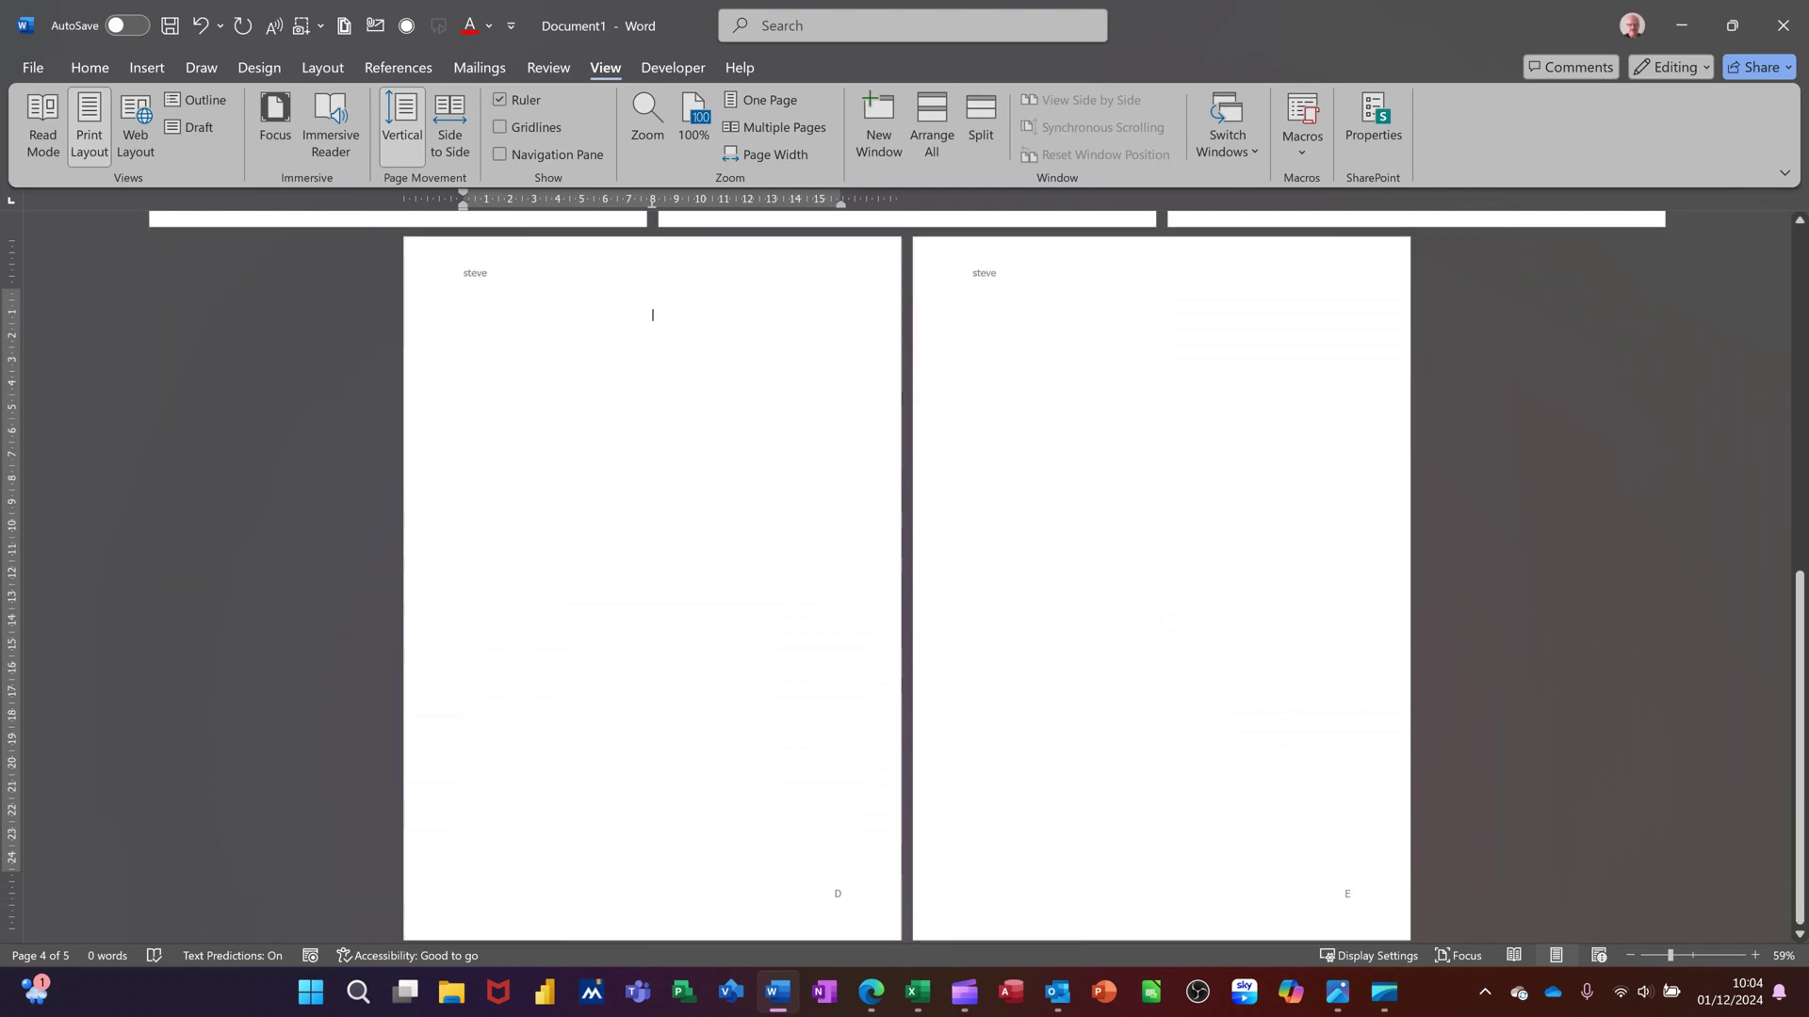
{"action": "scroll", "coordinate": [641, 499], "scroll_direction": "up", "scroll_amount": 6}
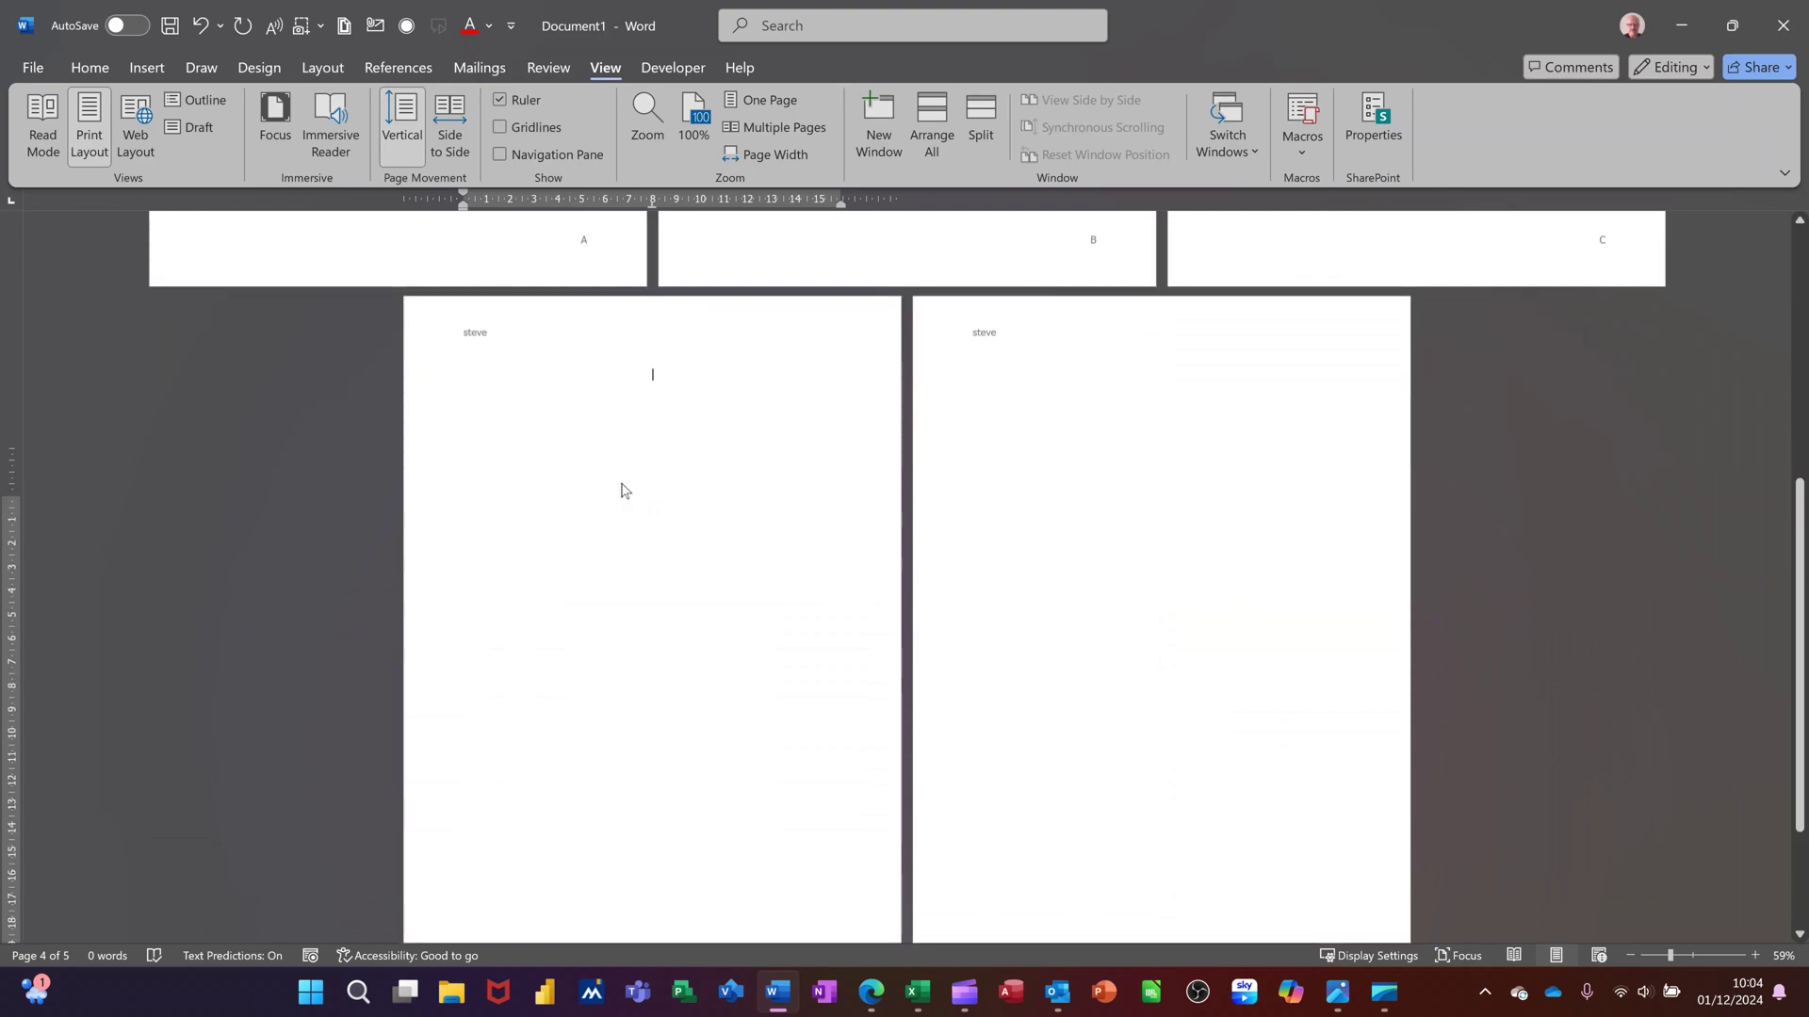
{"action": "scroll", "coordinate": [667, 506], "scroll_direction": "up", "scroll_amount": 6}
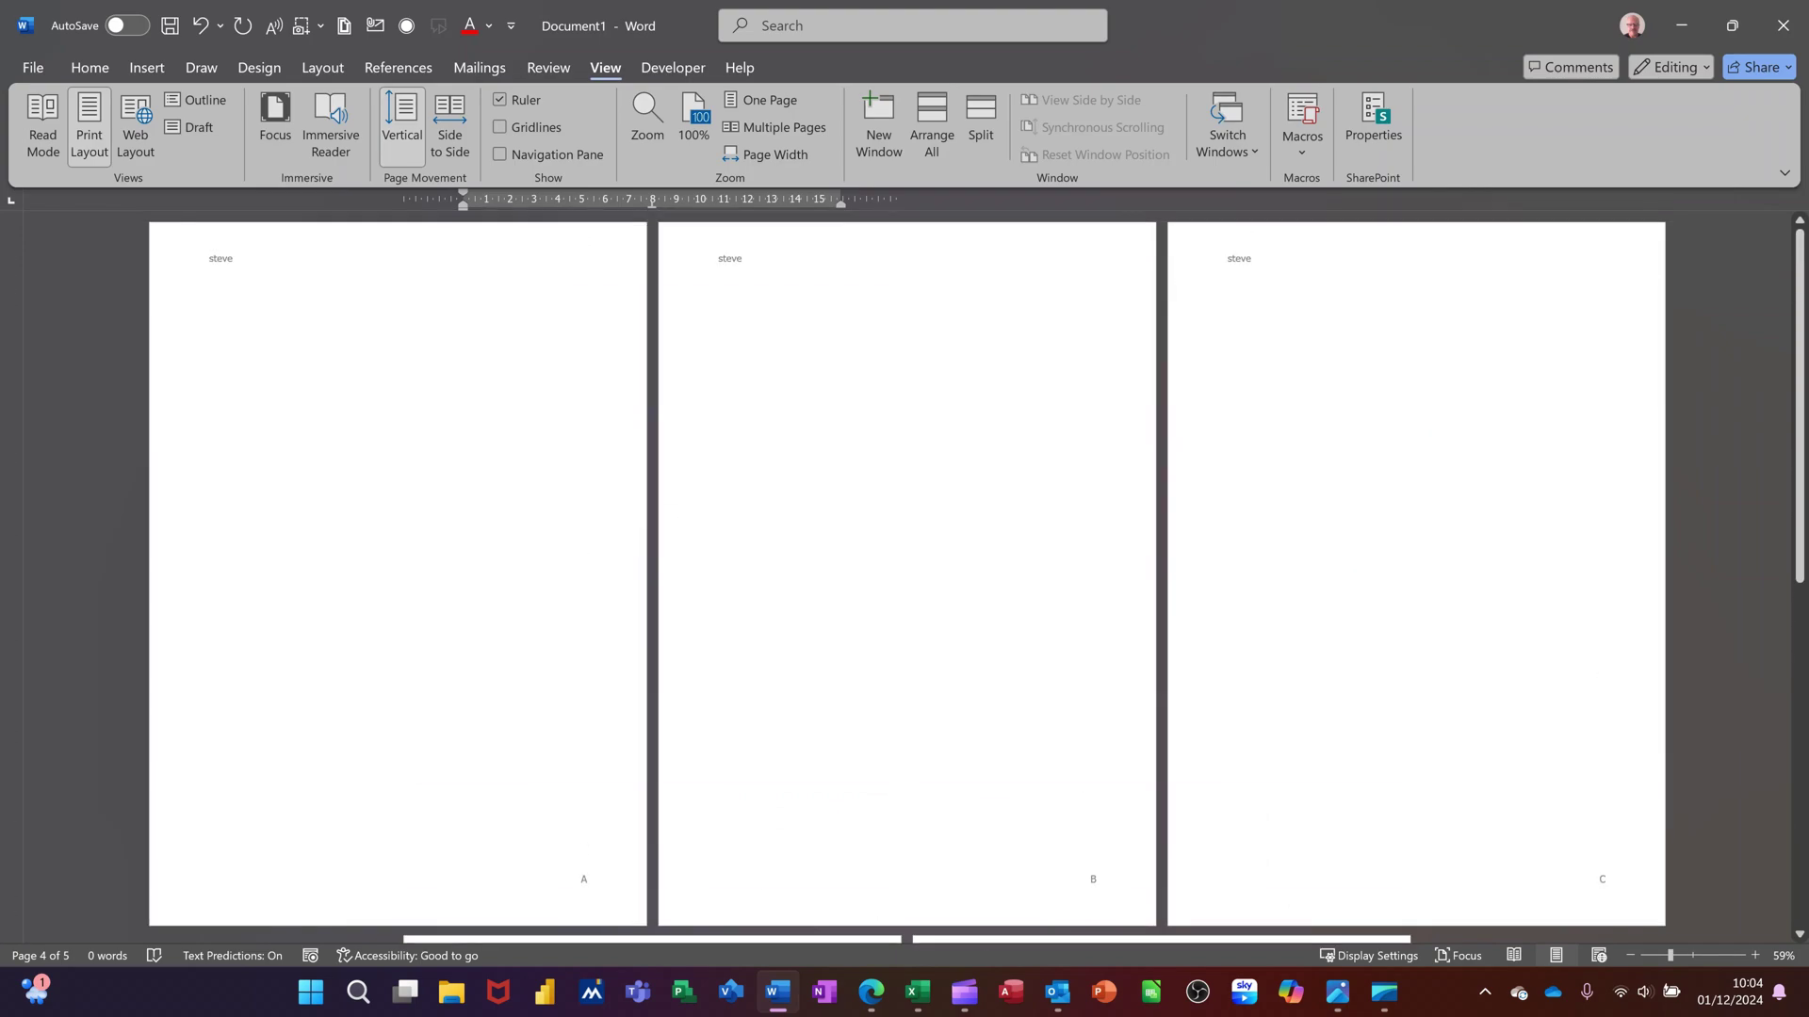